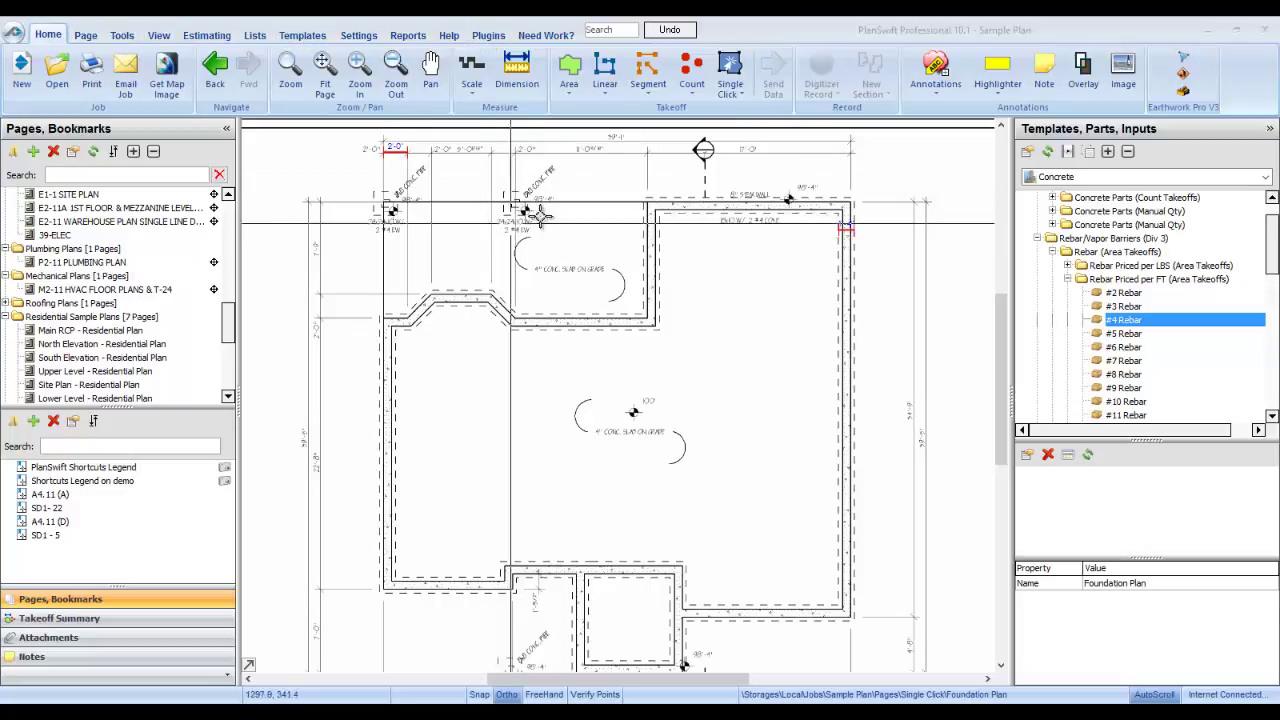
Review the Concrete template set, from the concrete parts through the rebar parts to the example assemblies.
left_click(302, 36)
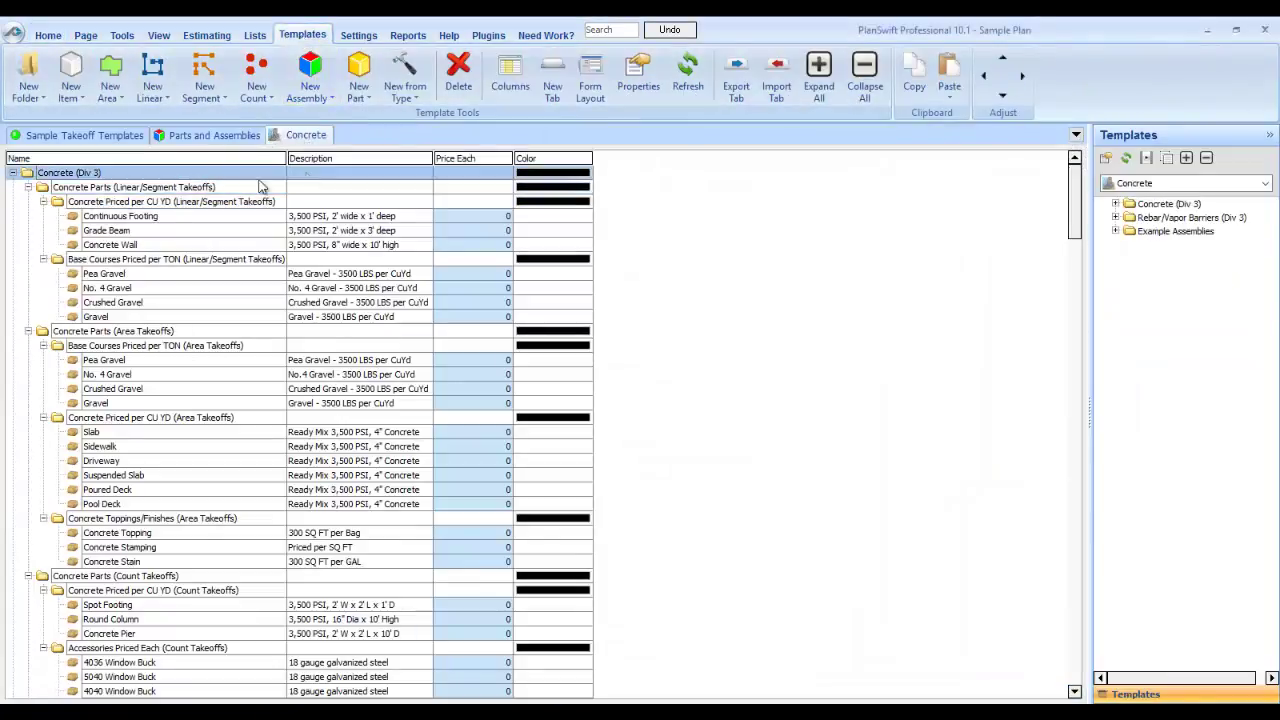
left_click(862, 86)
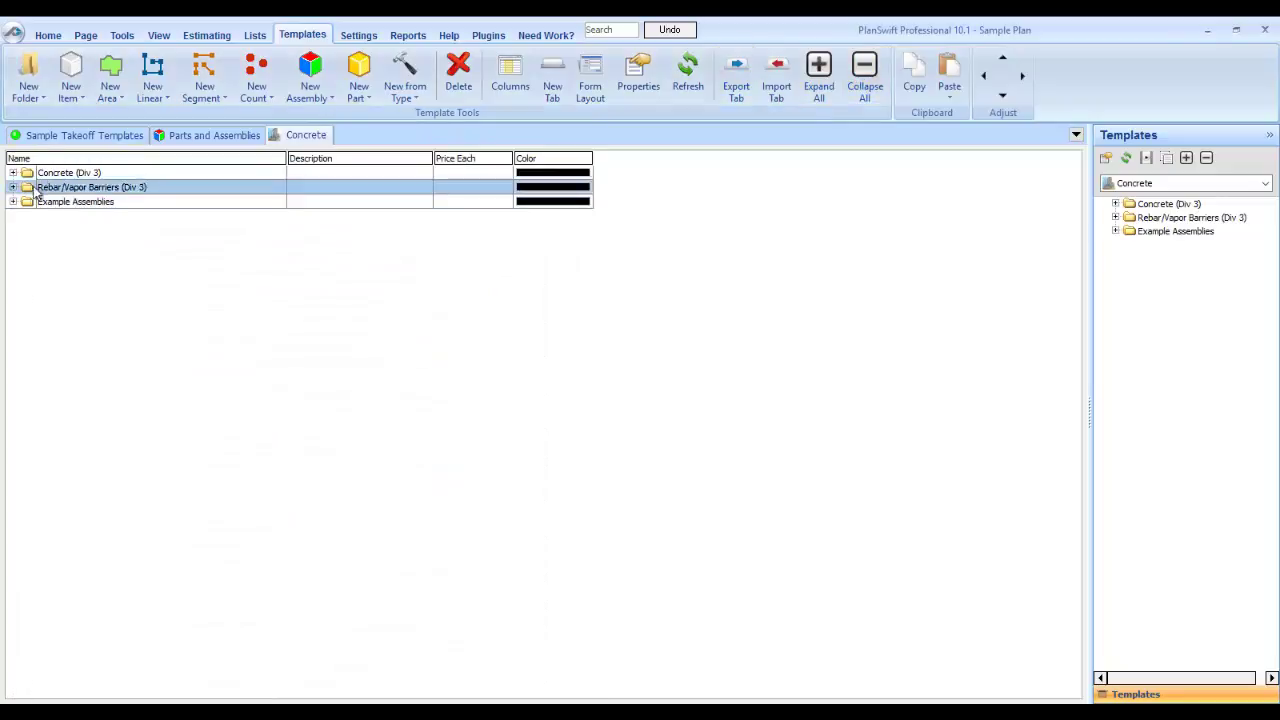
left_click(820, 70)
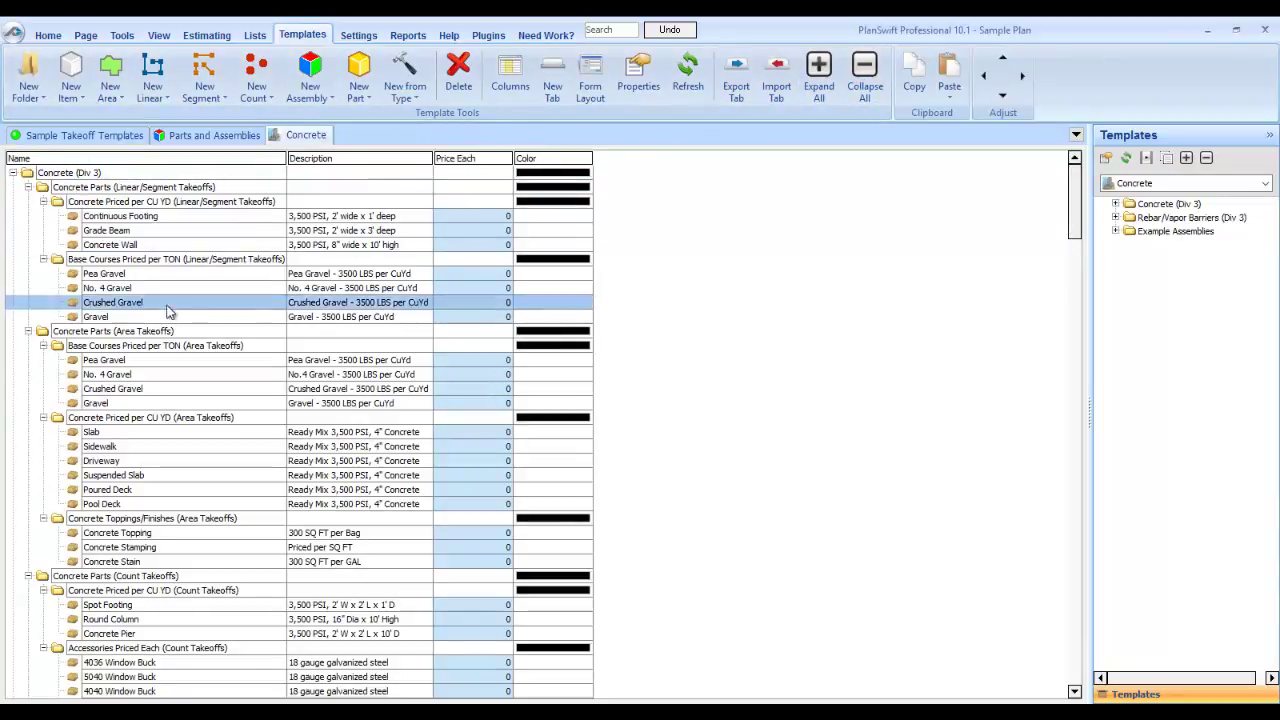
left_click_drag(1066, 219, 1078, 662)
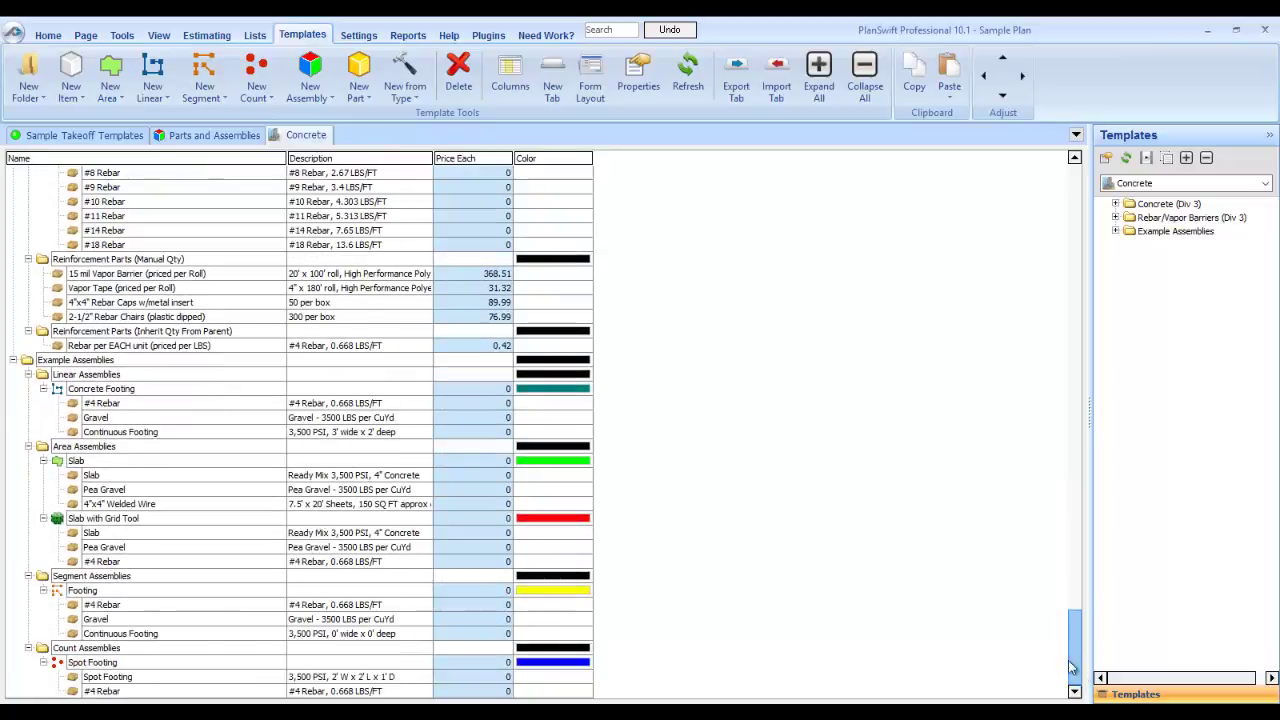
left_click_drag(1071, 648, 1070, 197)
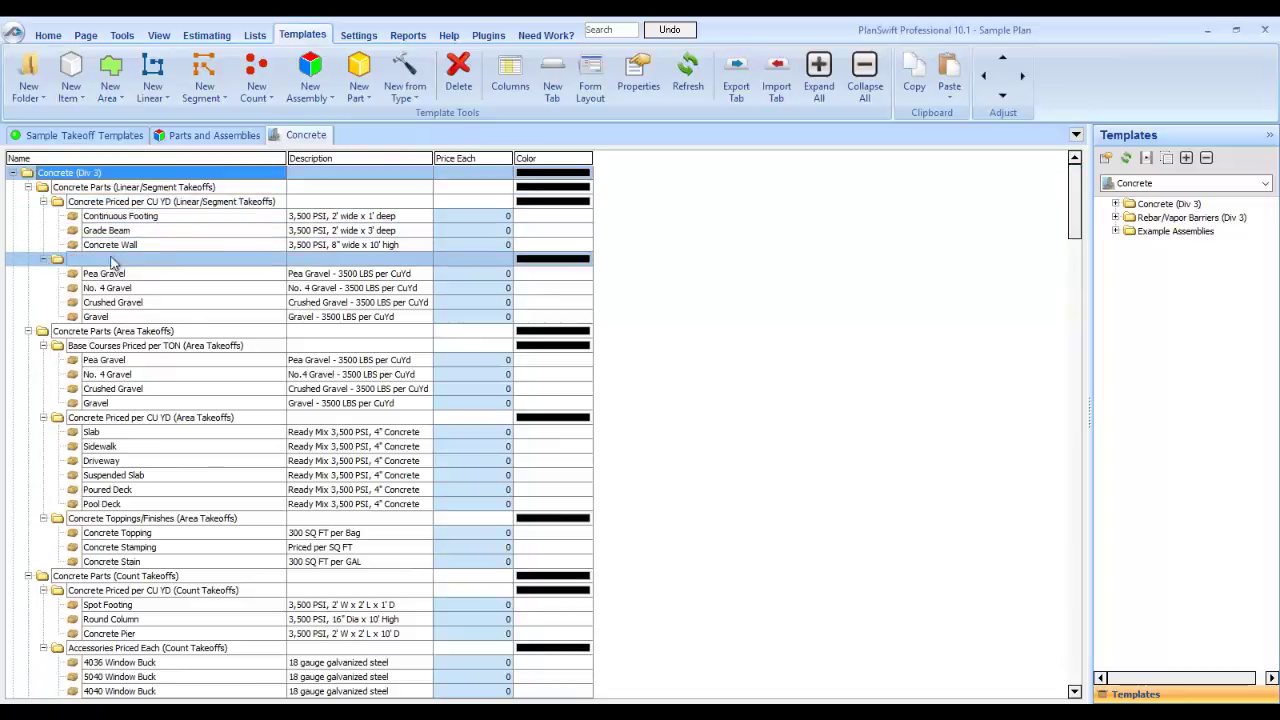
left_click_drag(1070, 200, 1082, 285)
left_click(234, 390)
left_click(225, 363)
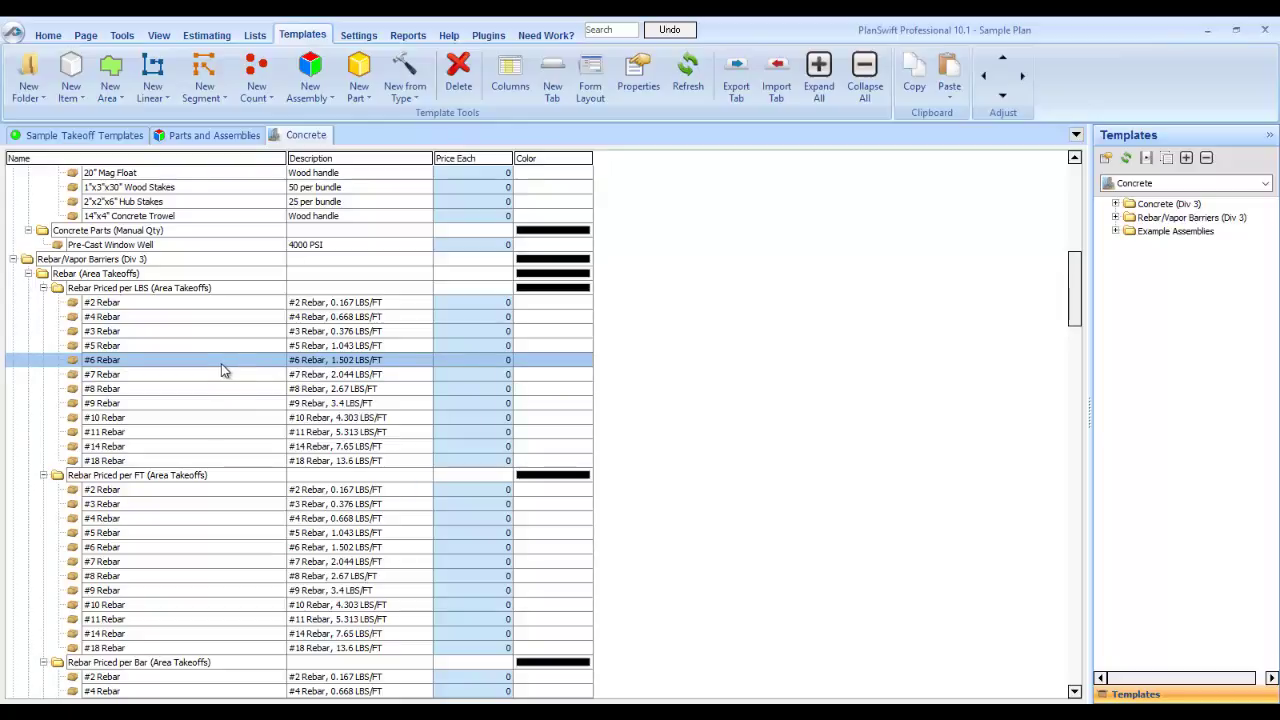
left_click_drag(1086, 300, 1080, 210)
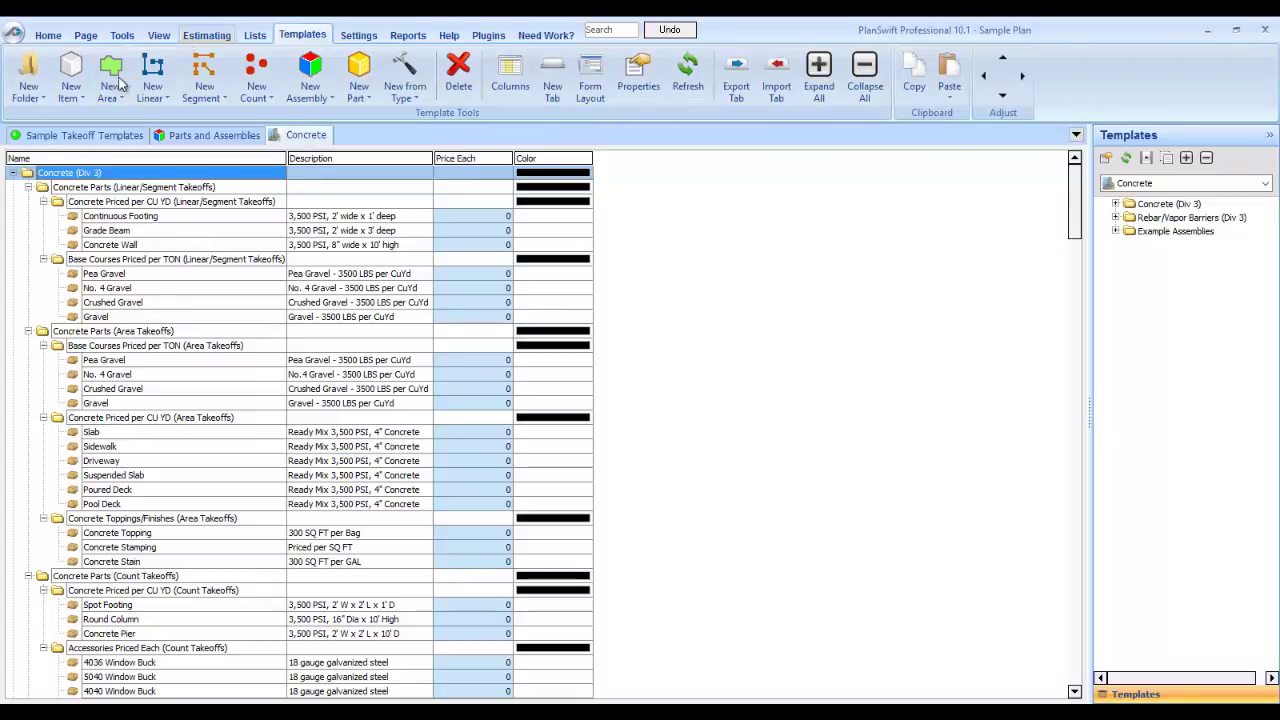
left_click(866, 80)
Return to the foundation plan and examine the dimensioned footing width at the upper-right wall corner.
left_click(48, 35)
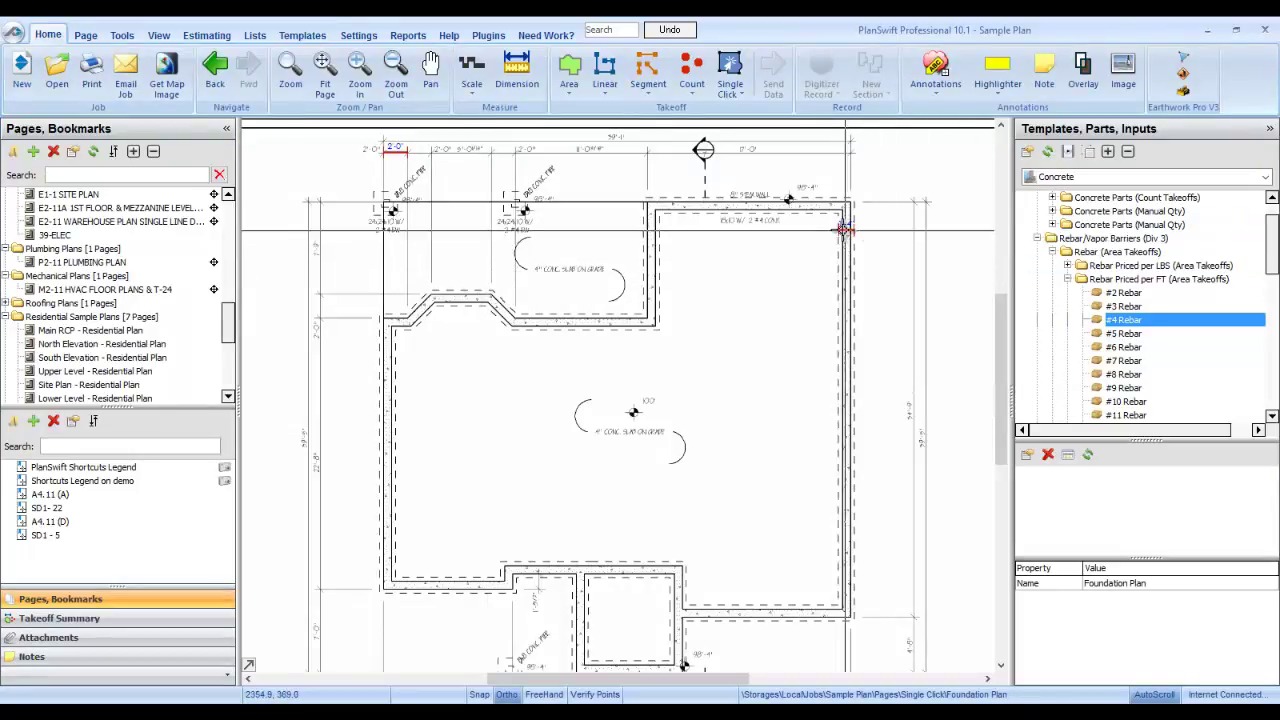
scroll(860, 228, "up", 5)
left_click_drag(860, 228, 749, 286)
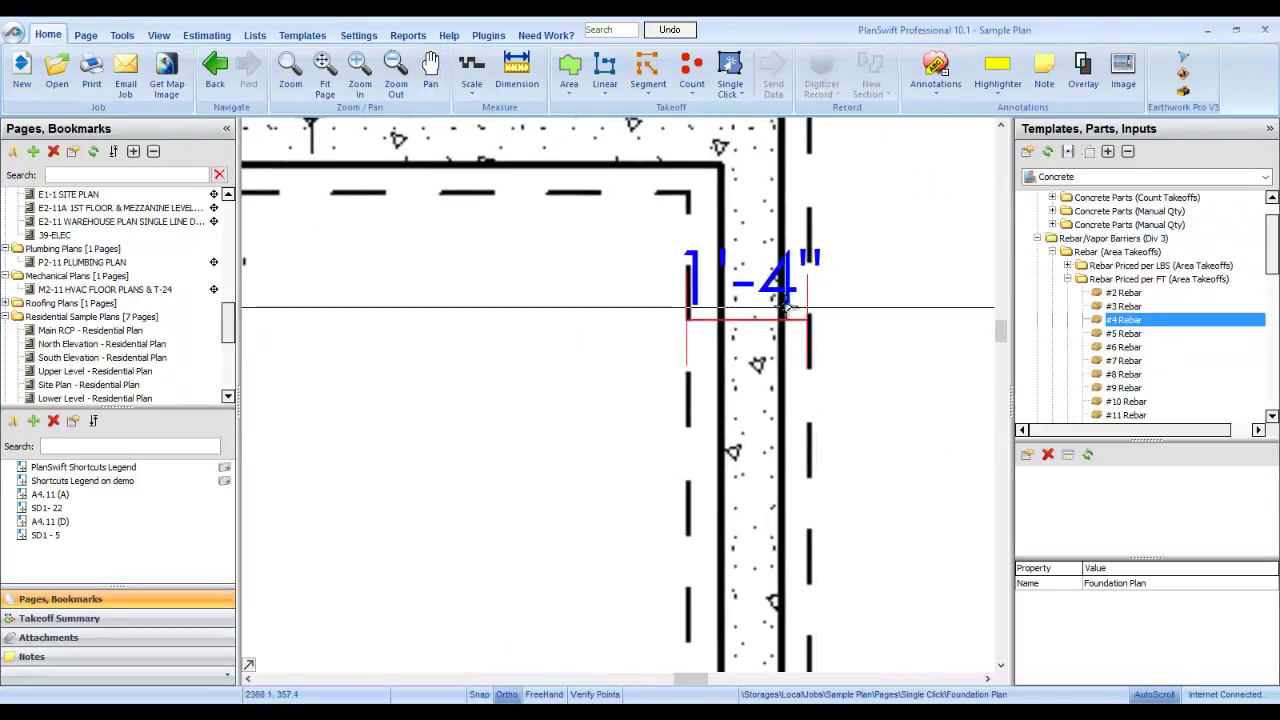
scroll(790, 305, "down", 8)
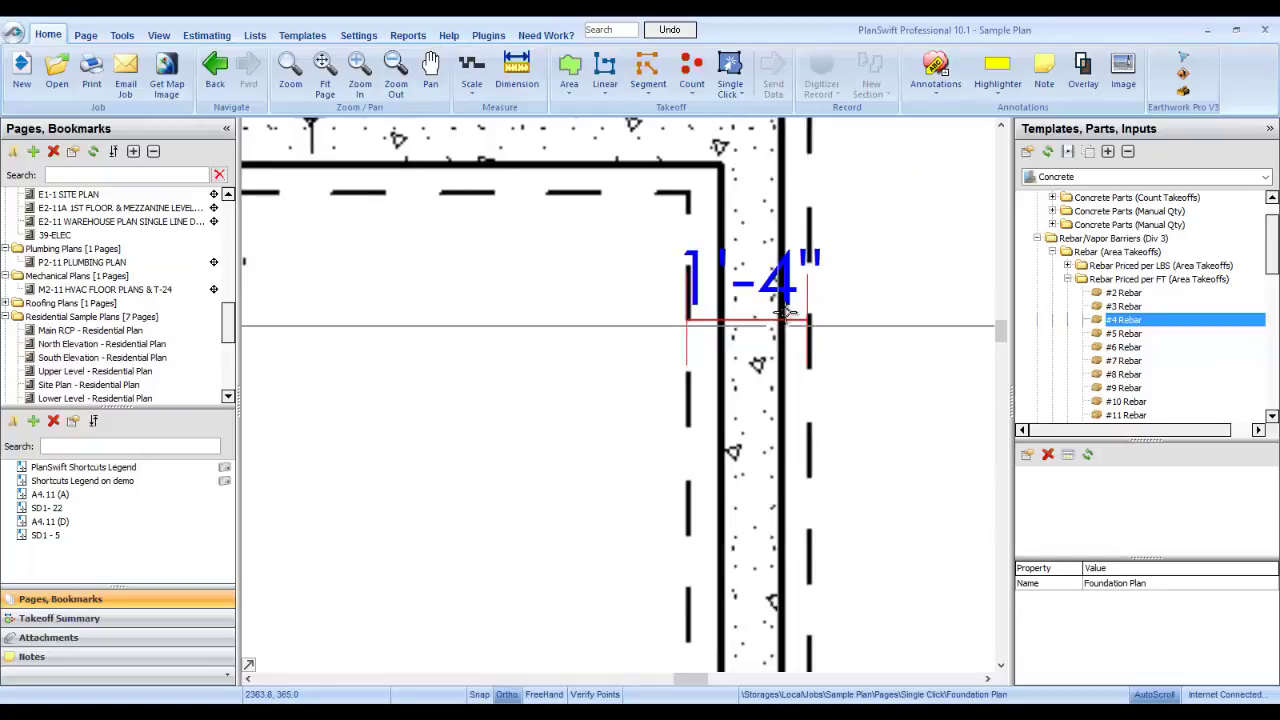
scroll(786, 307, "up", 5)
mouse_move(766, 334)
left_mouse_down()
mouse_move(749, 272)
mouse_move(762, 245)
mouse_move(737, 271)
left_mouse_up()
scroll(762, 245, "down", 3)
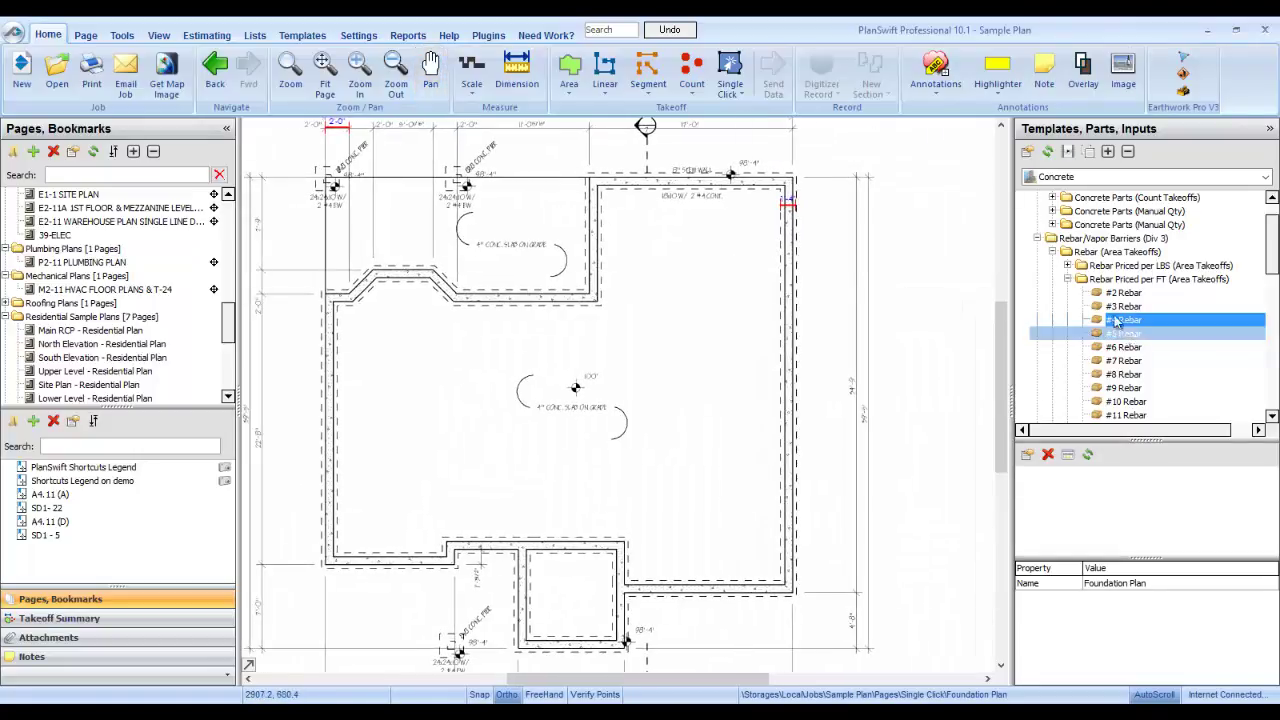
Show the Concrete template set with the Rebar/Vapor Barriers folder collapsed and the Example Assemblies folder expanded.
left_click_drag(1272, 240, 1272, 385)
left_click(1264, 177)
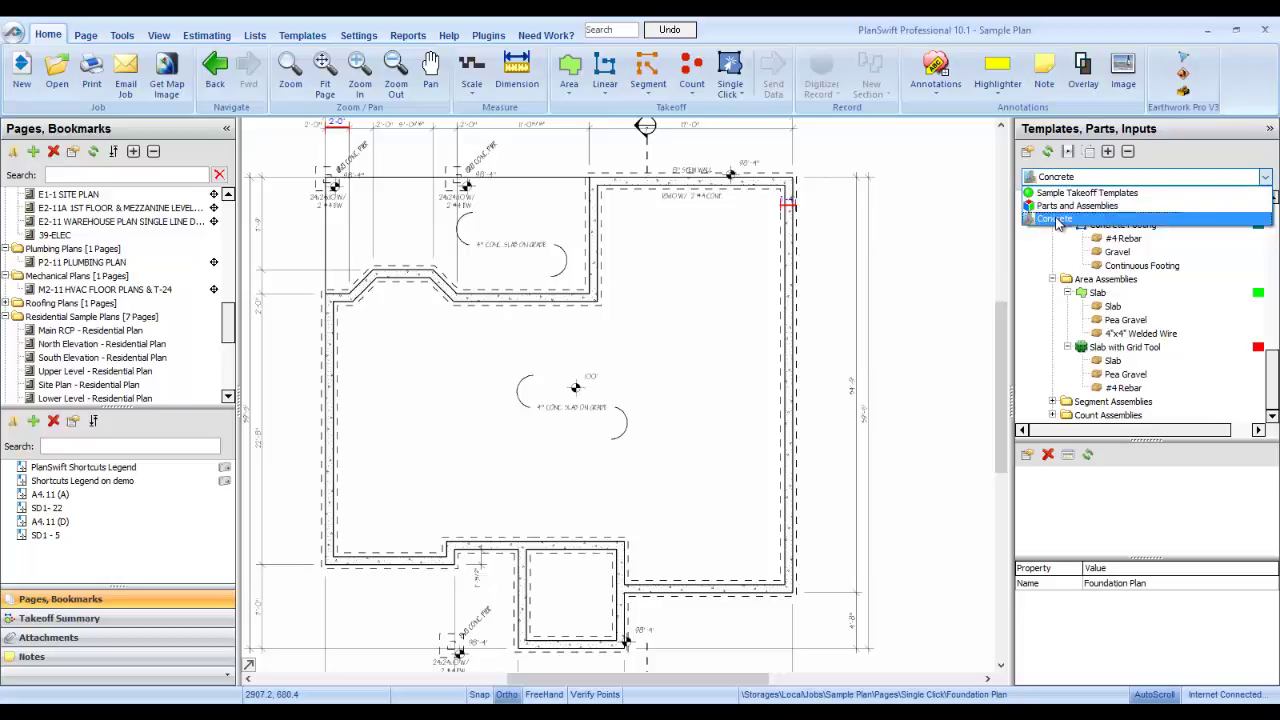
left_click(1055, 218)
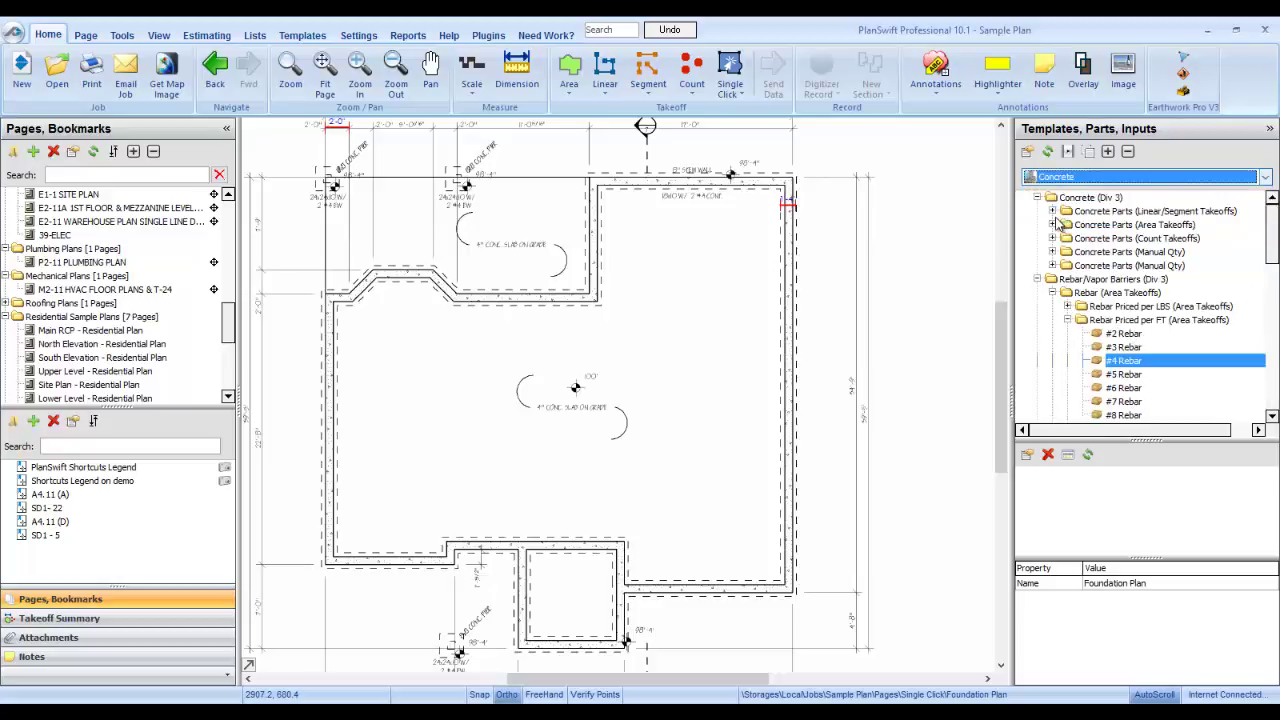
left_click(1037, 279)
left_click(1038, 293)
left_click(1038, 294)
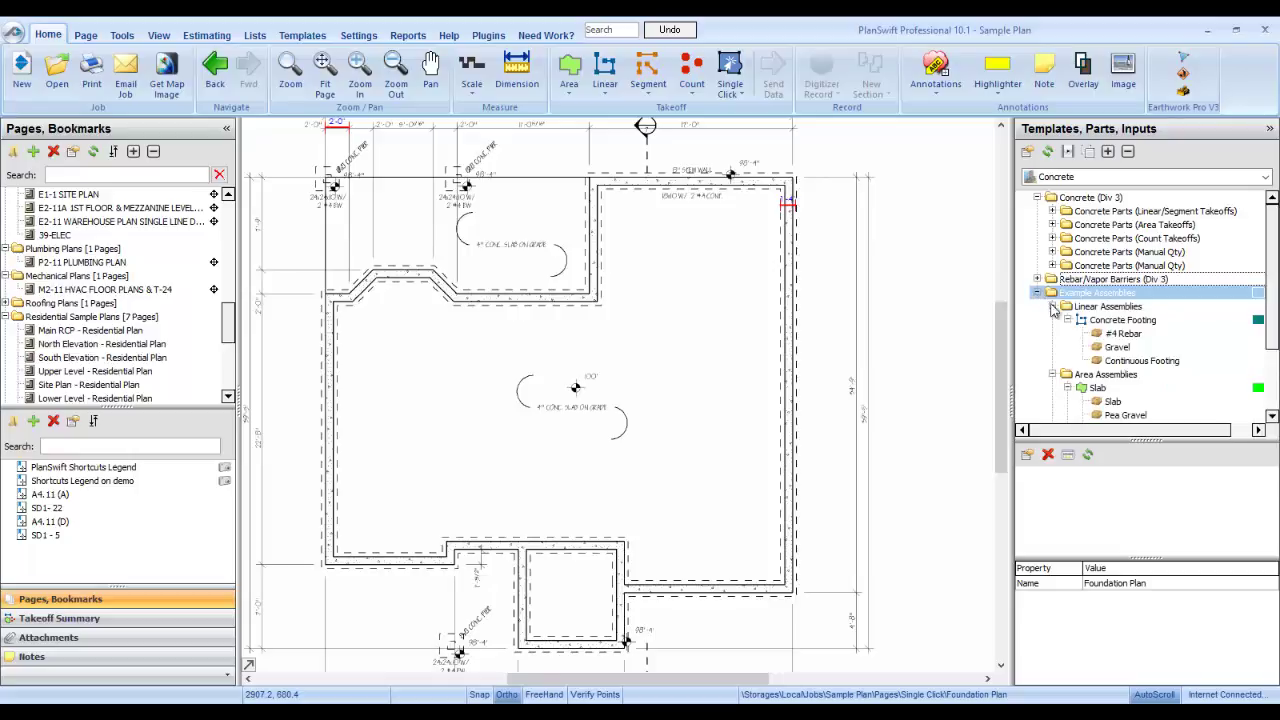
Start a takeoff from the Concrete Footing assembly under Linear Assemblies in the Example Assemblies folder.
left_click(1105, 306)
left_click(1087, 321)
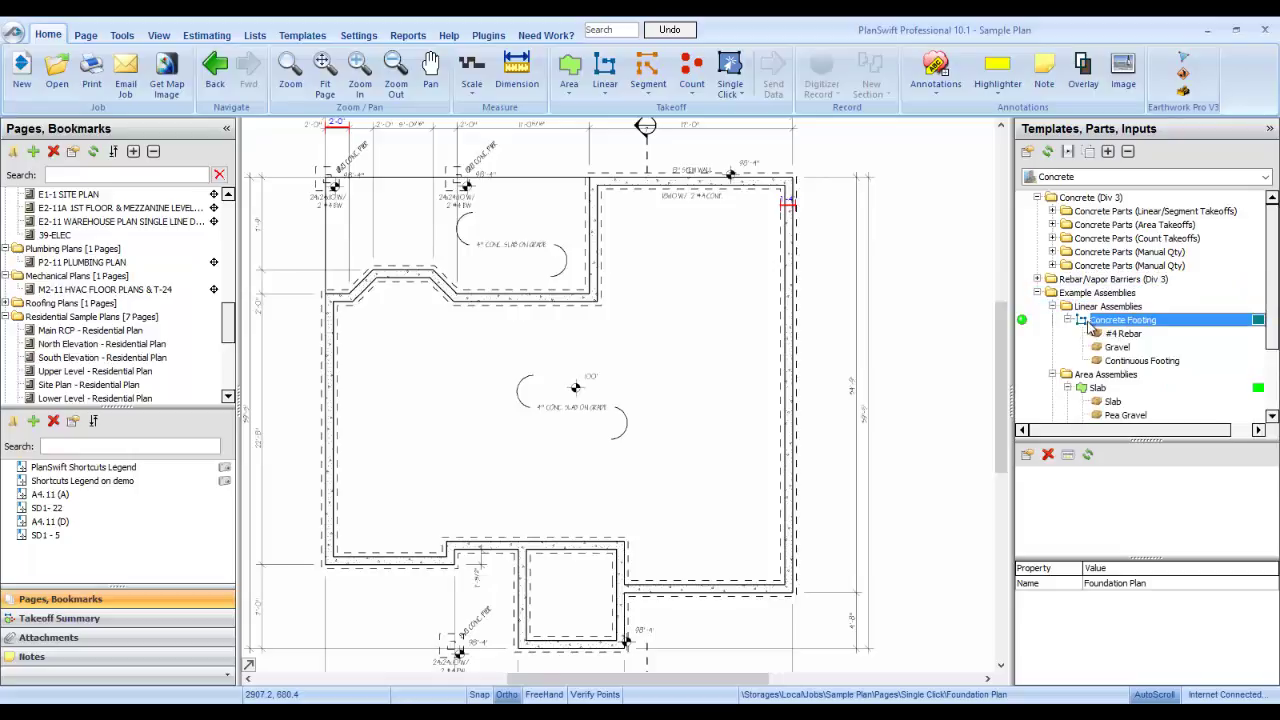
left_click(1076, 295)
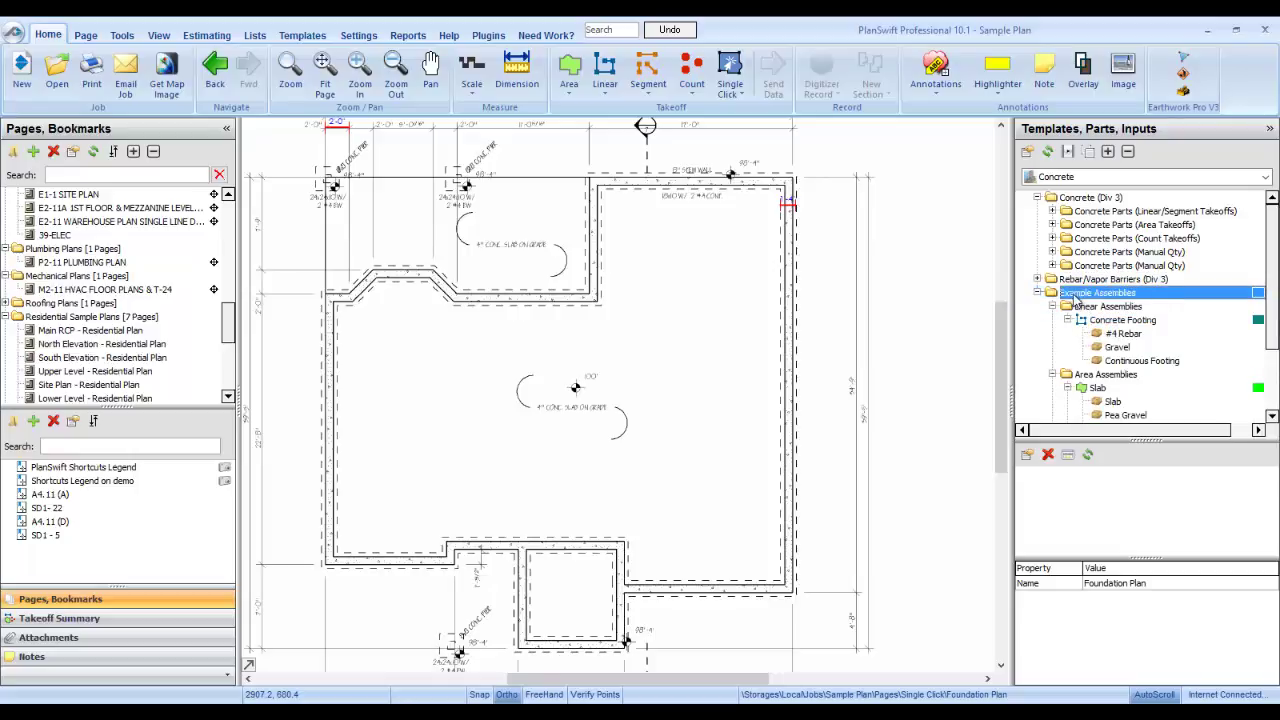
left_click(1078, 308)
left_click(1083, 321)
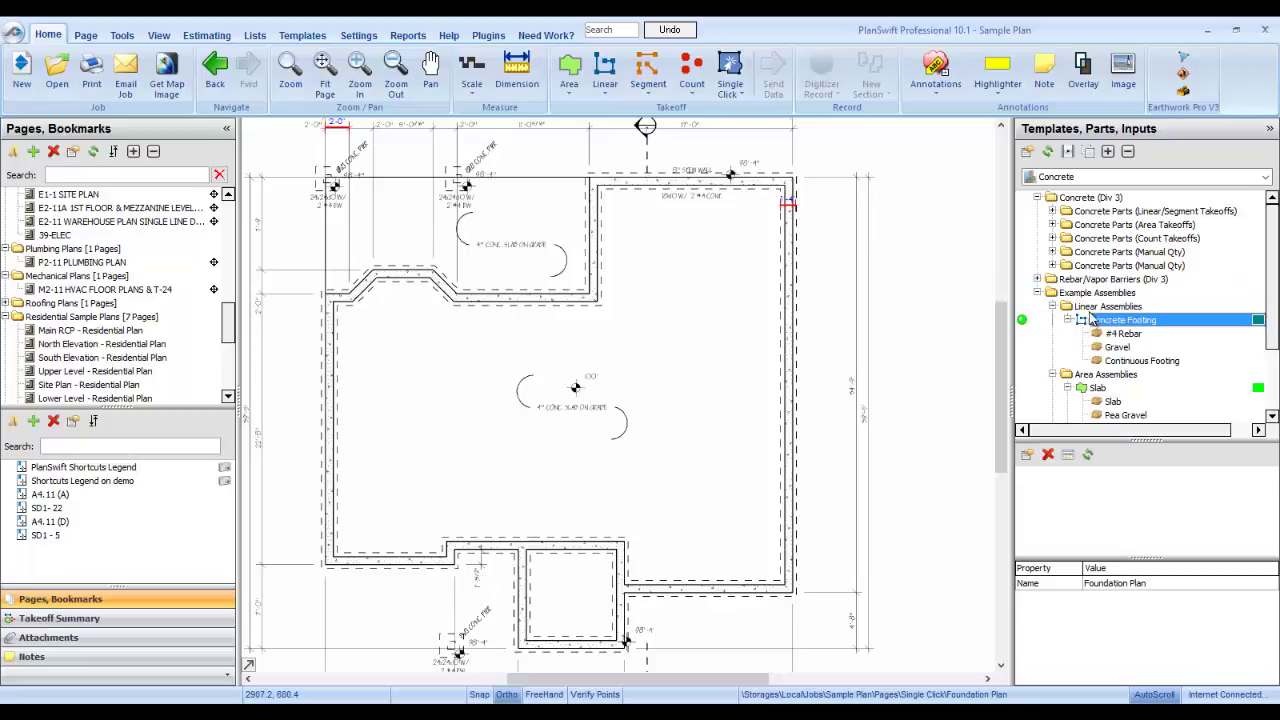
double_click(1023, 322)
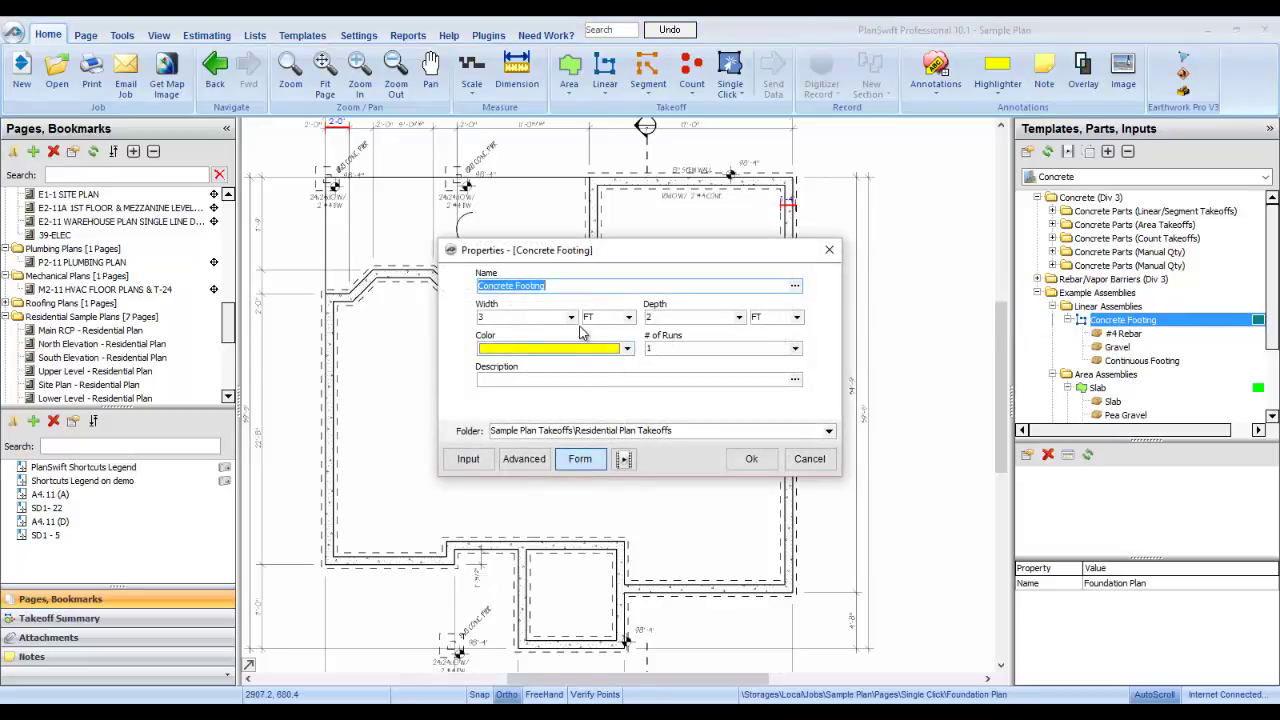
Set the Concrete Footing width to 1.333 FT.
left_click(572, 320)
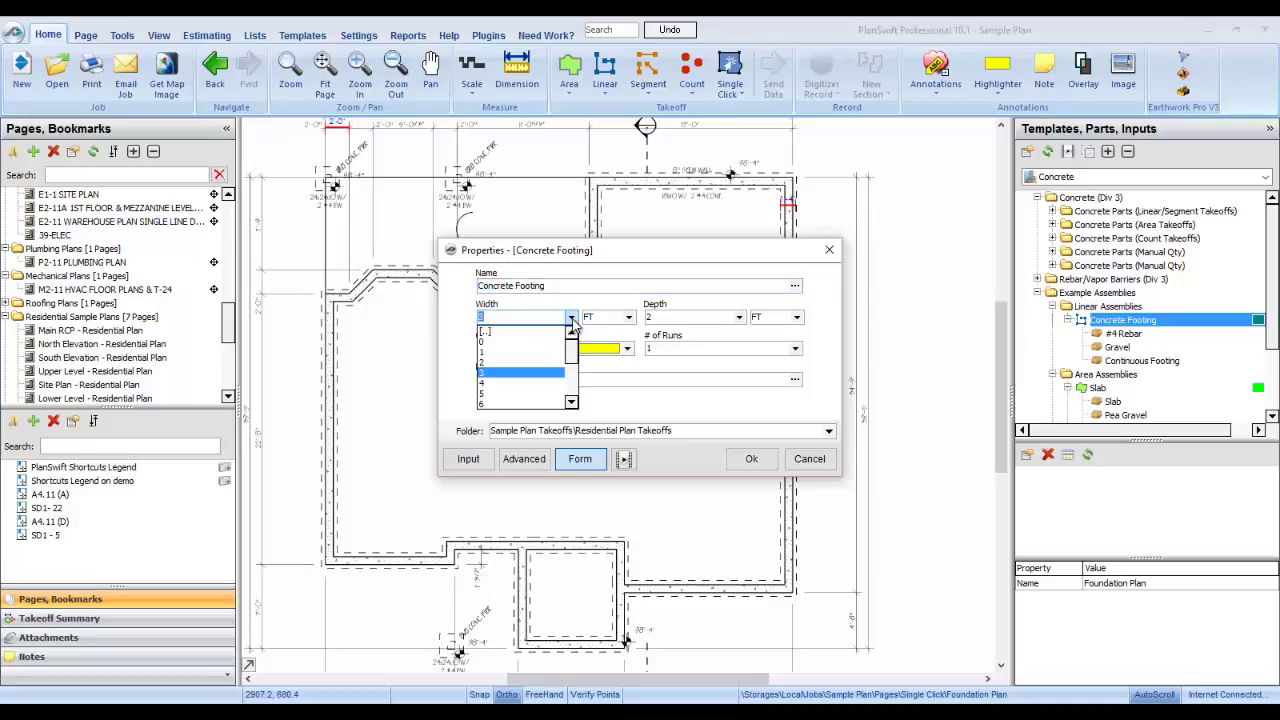
left_click(512, 356)
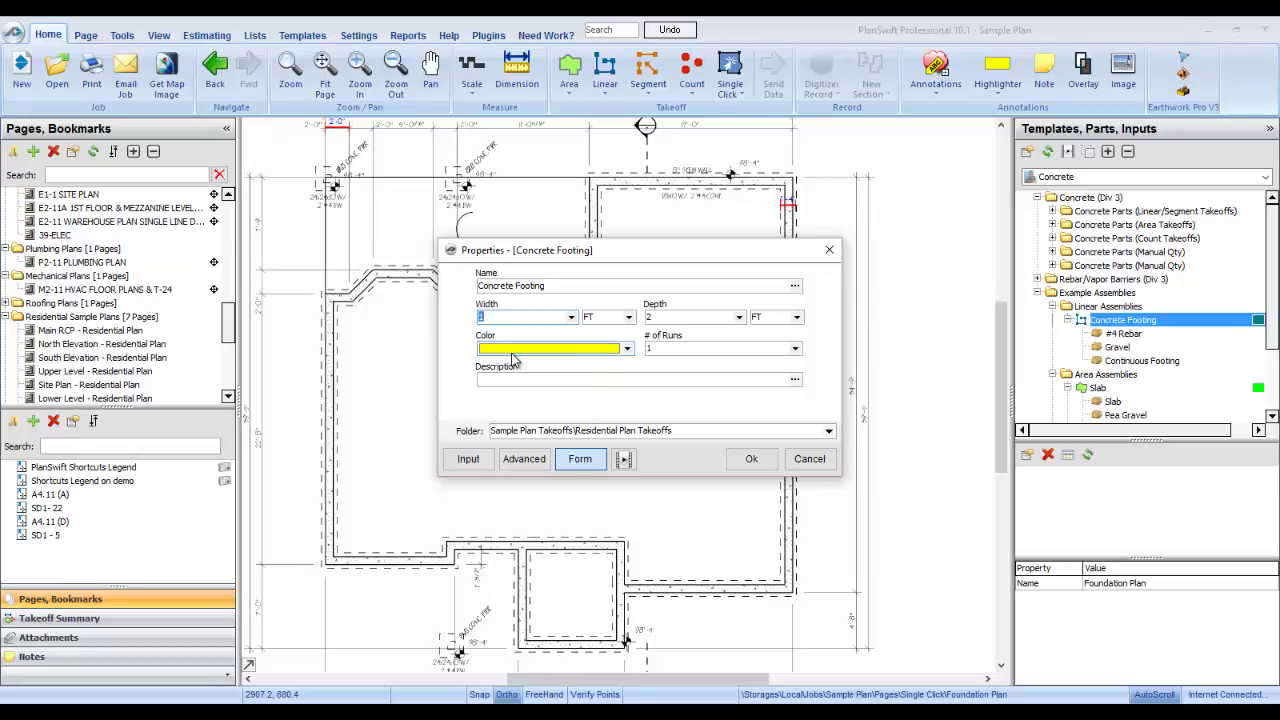
type(".33")
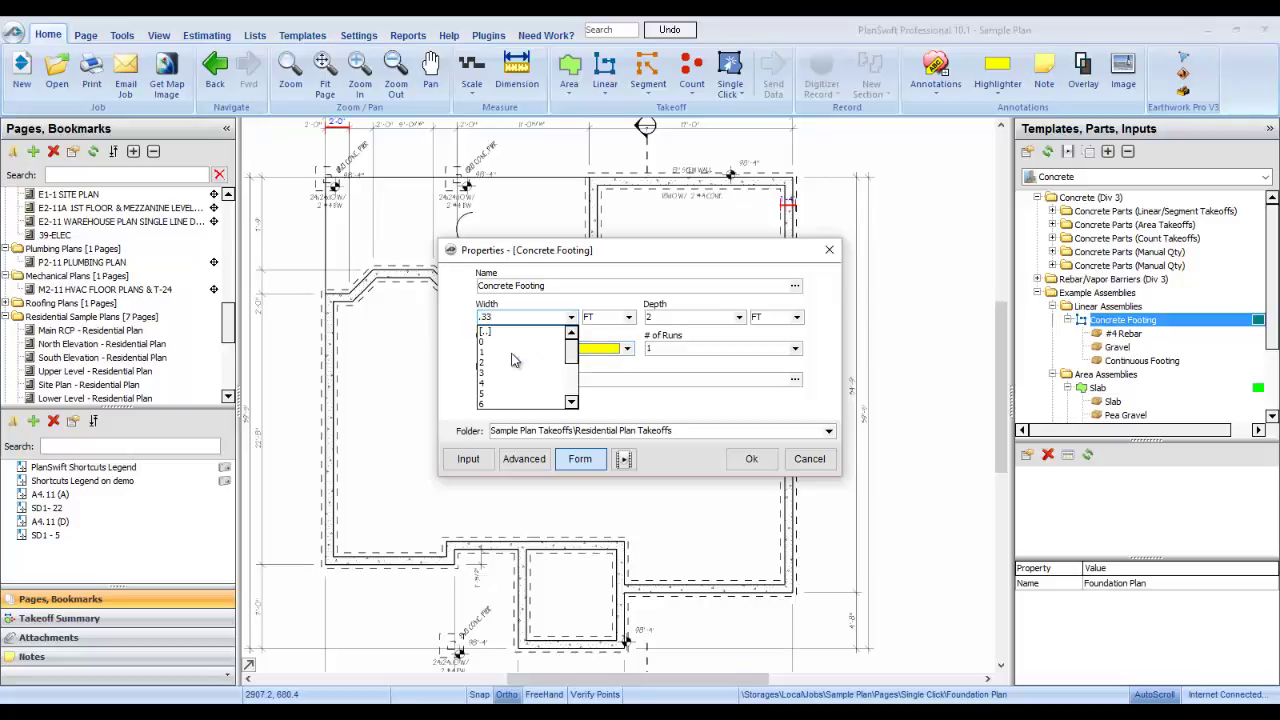
type("1.")
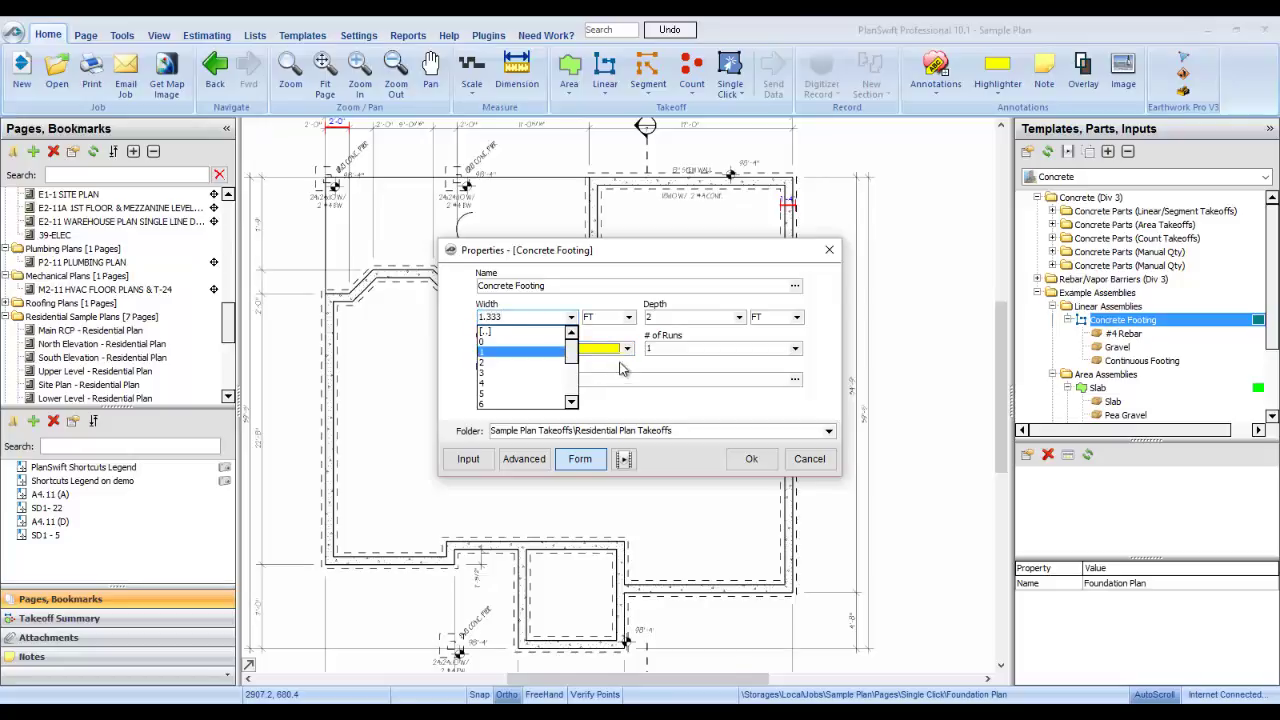
left_click(602, 318)
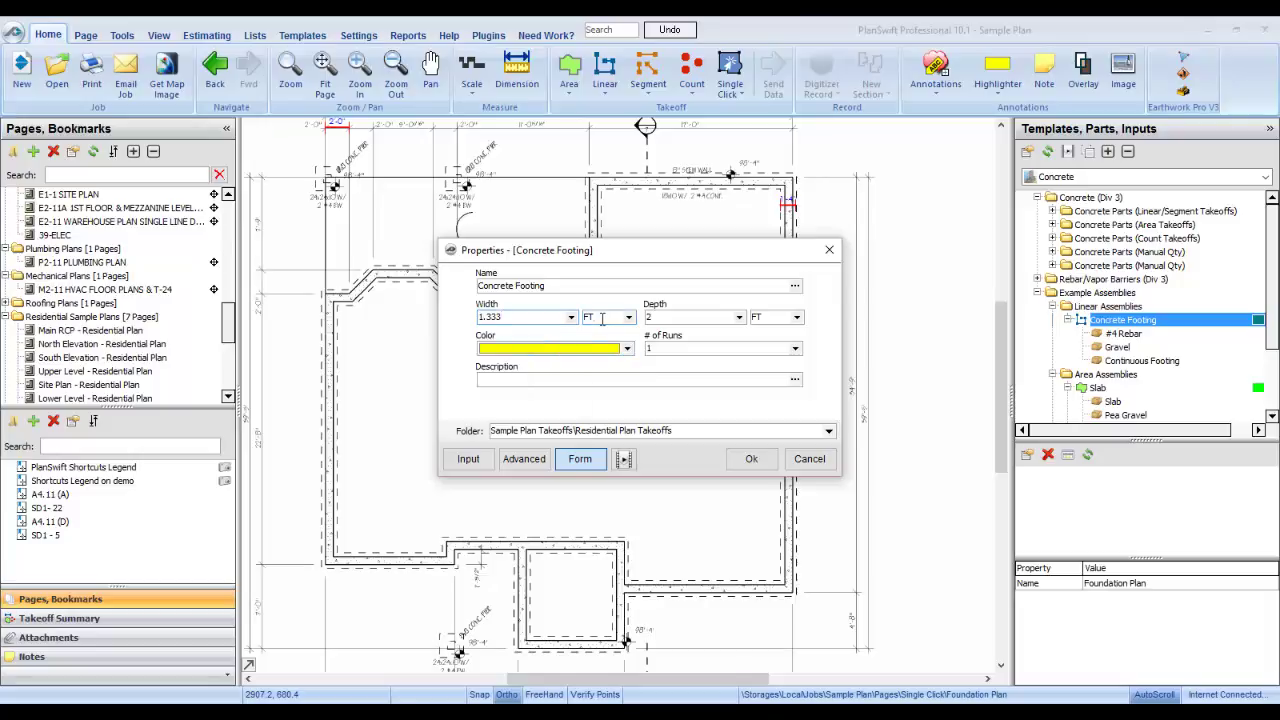
Set the Concrete Footing depth to 1.5 FT.
left_click(738, 317)
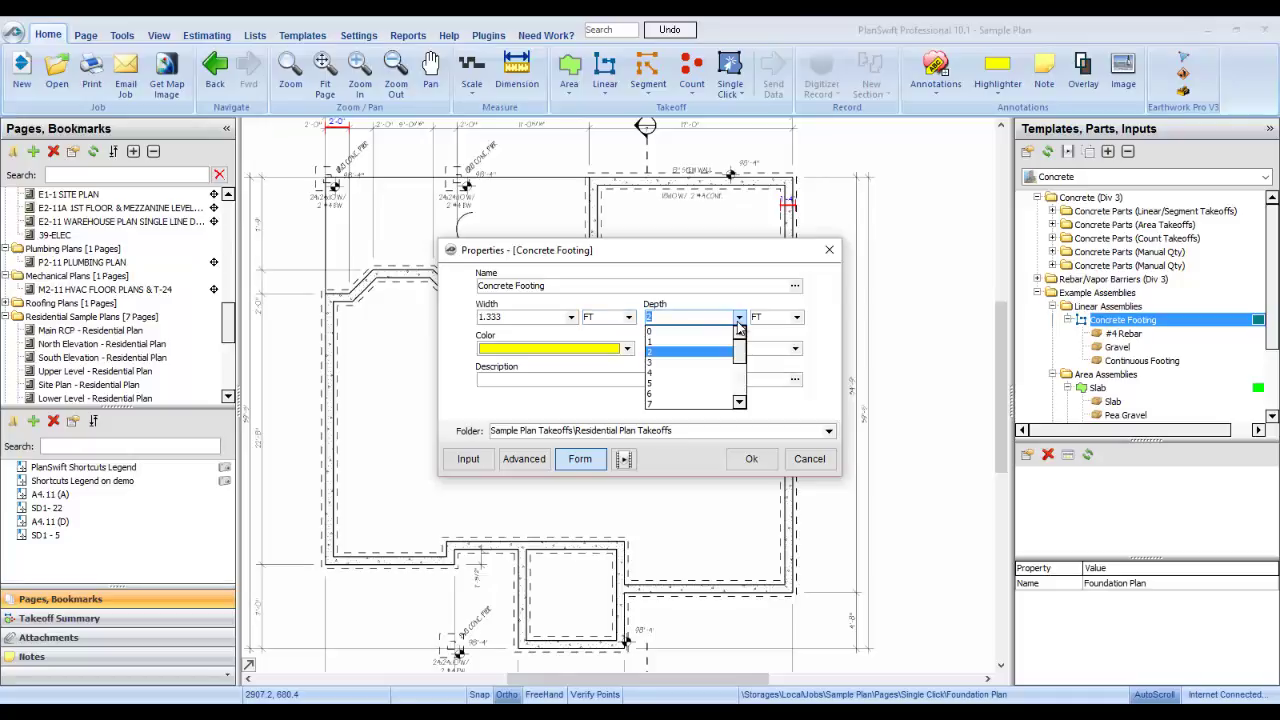
left_click(797, 318)
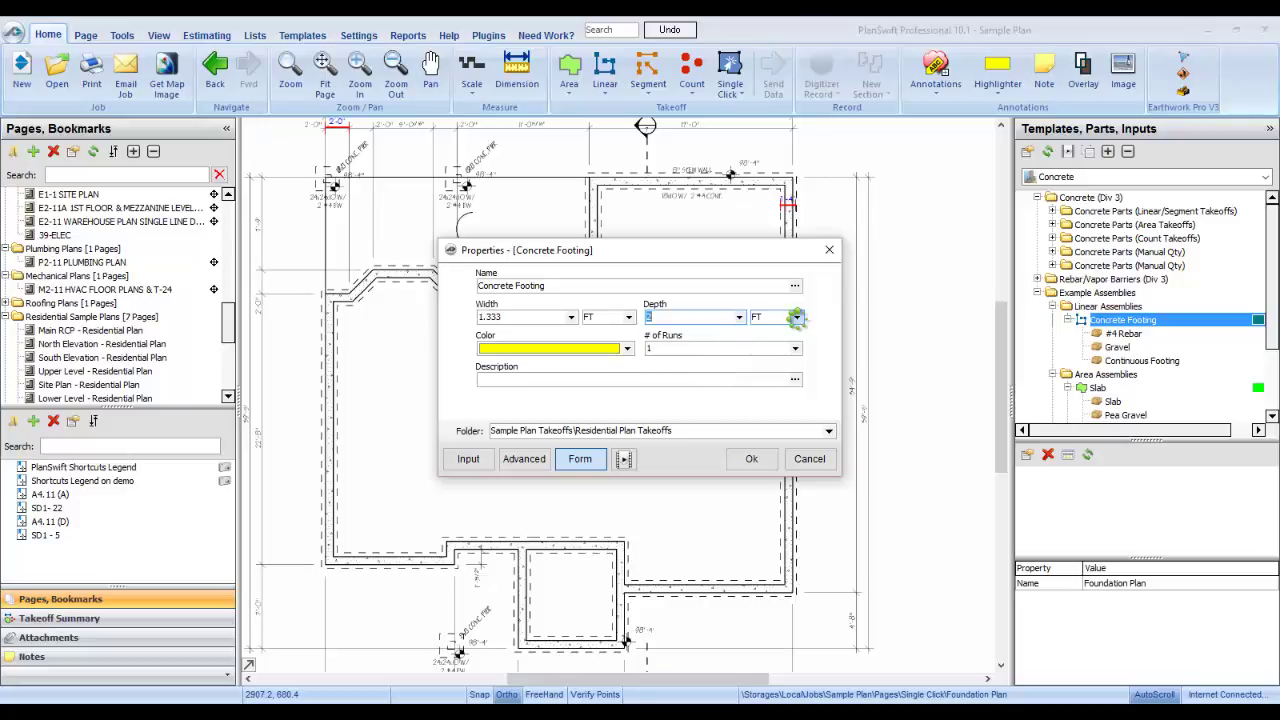
left_click(797, 318)
left_click(797, 320)
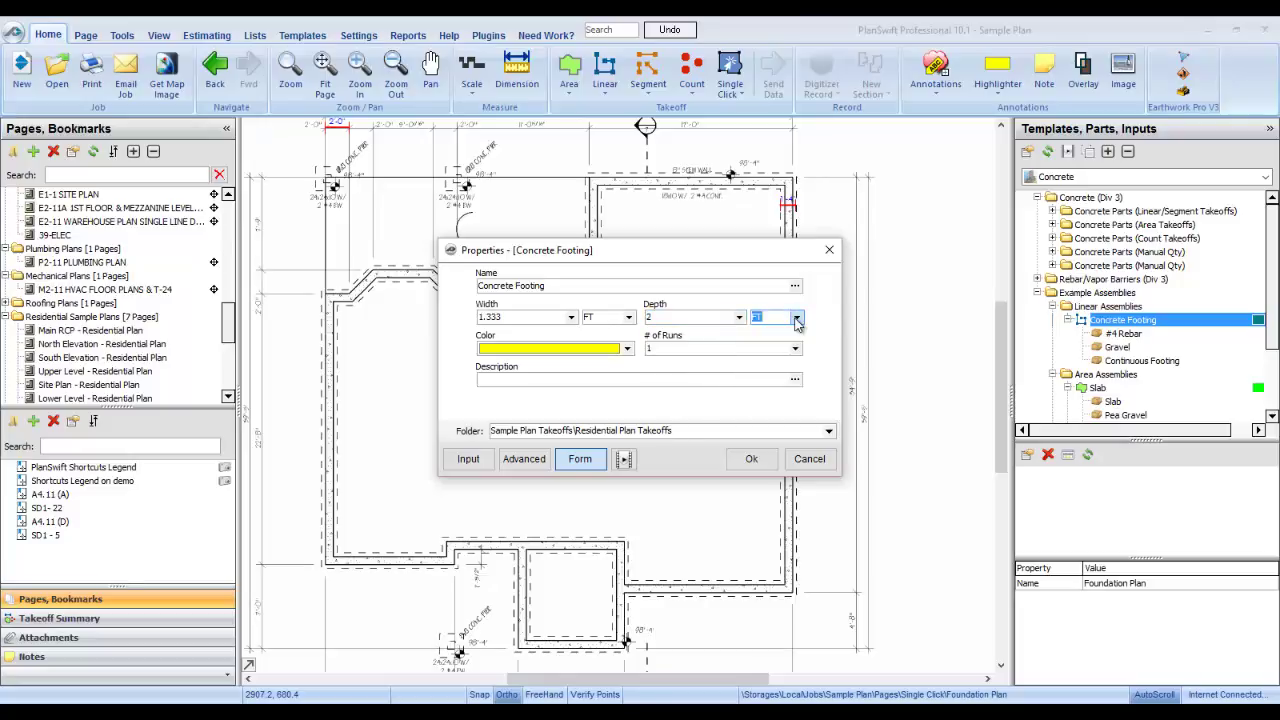
left_click(740, 319)
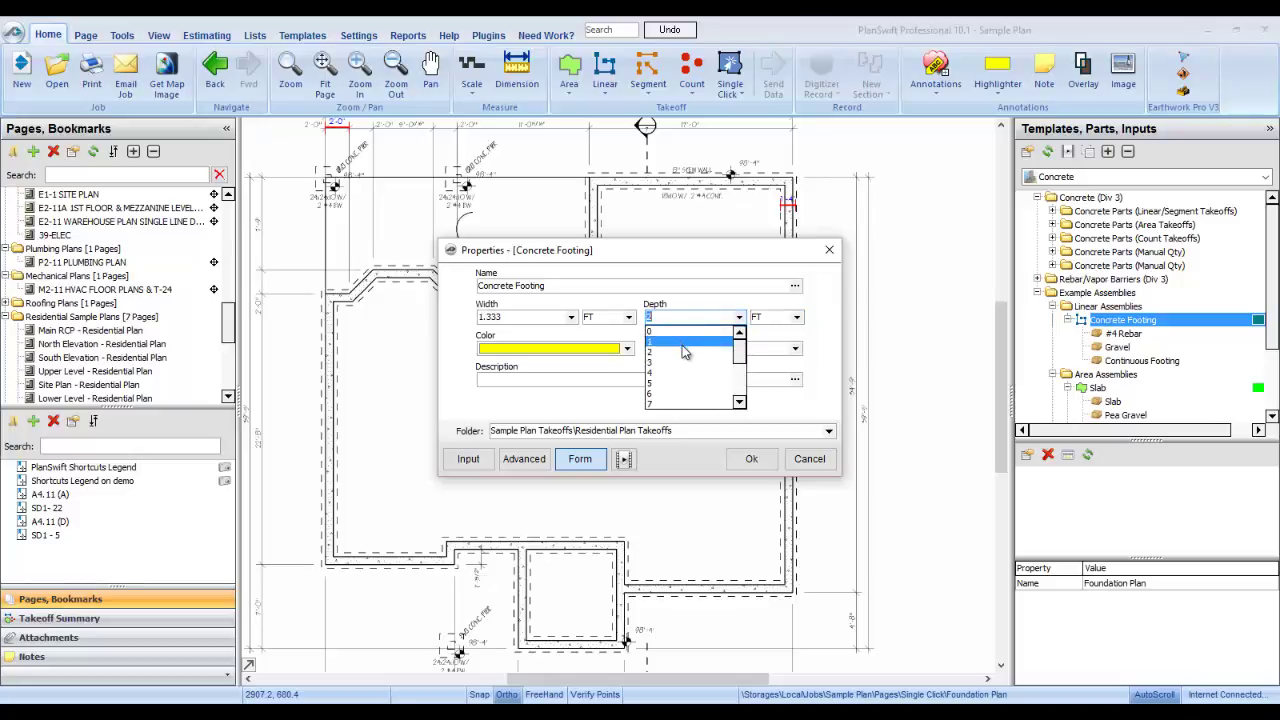
left_click(685, 318)
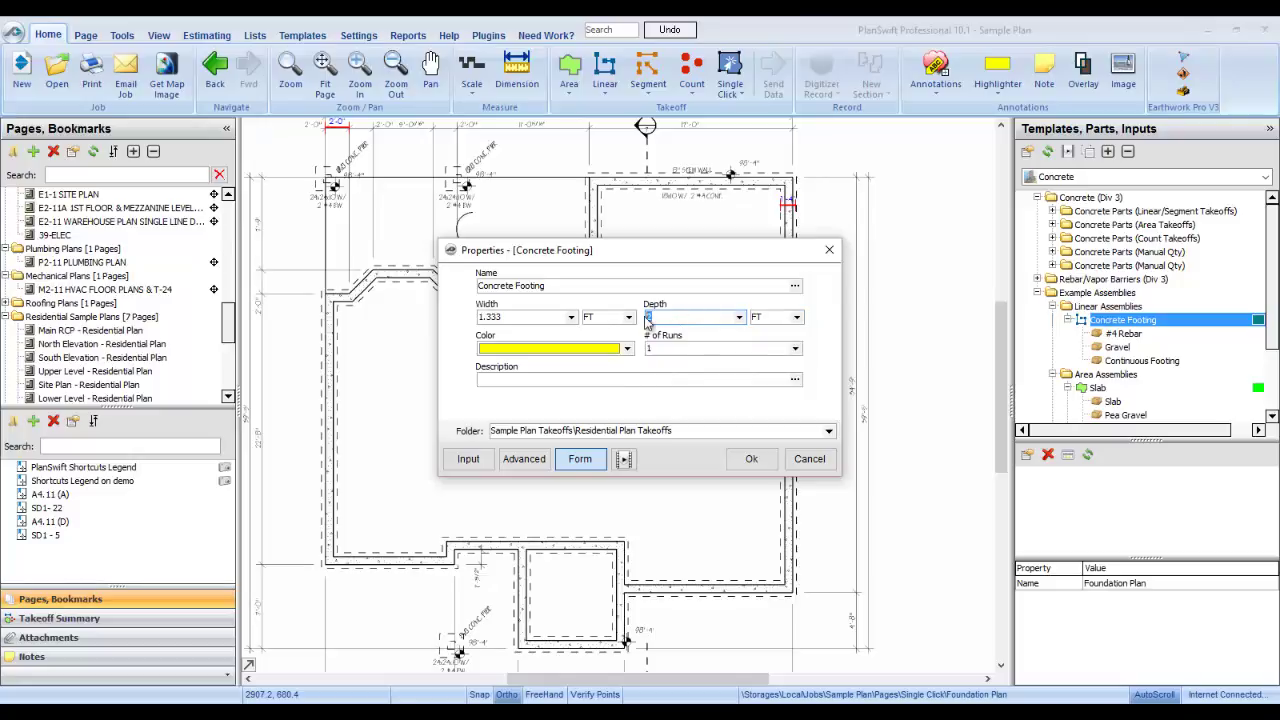
type("1.5")
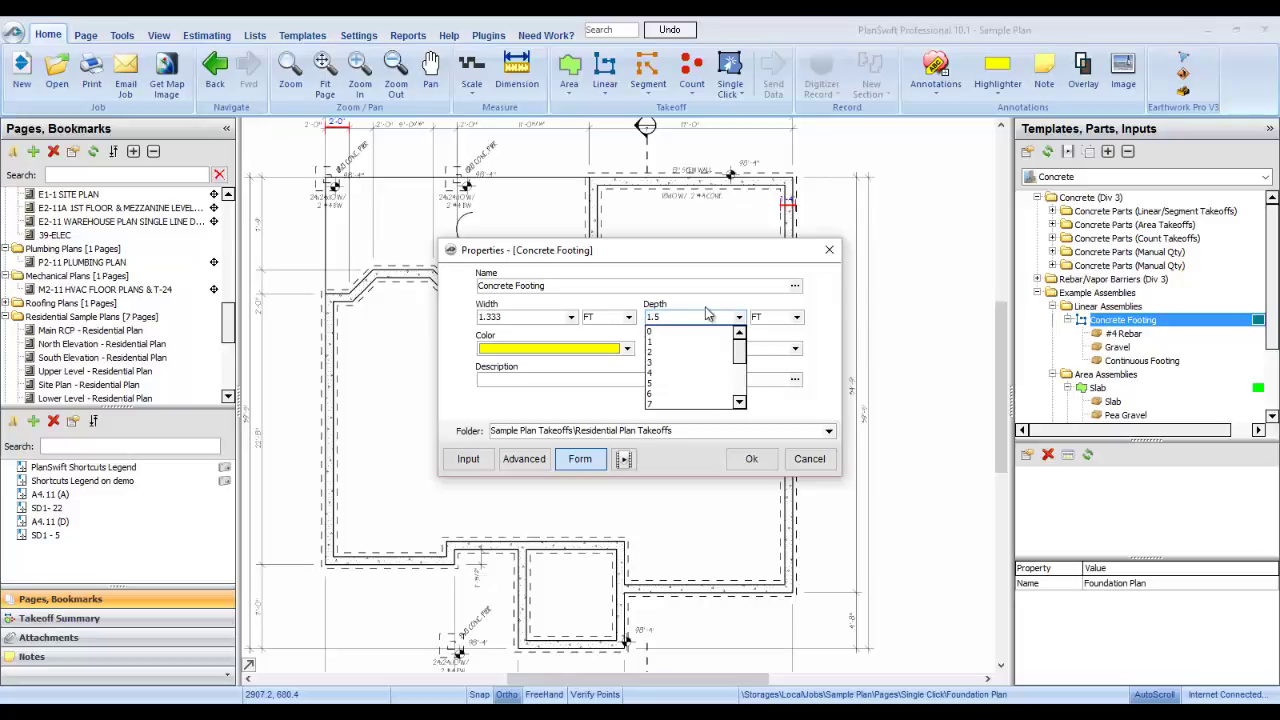
left_click(710, 315)
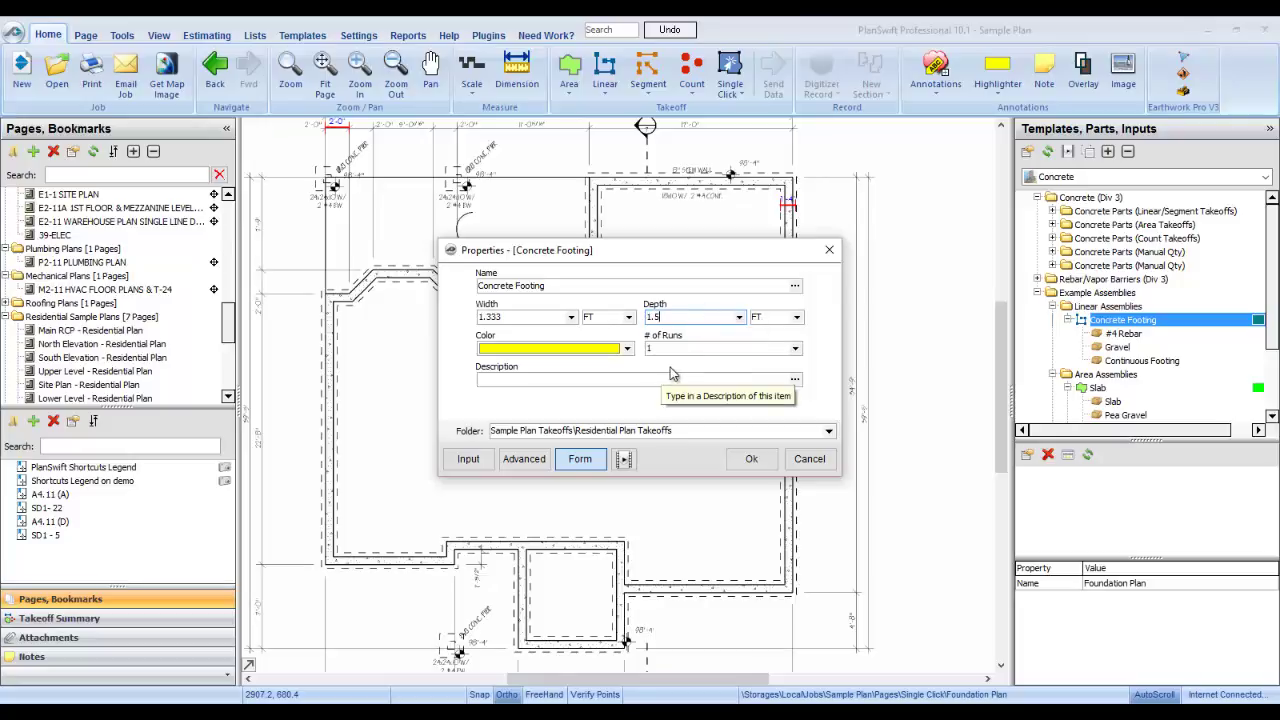
Set the Concrete Footing's number of runs to 3 and its color to red.
left_click(708, 380)
left_click(796, 349)
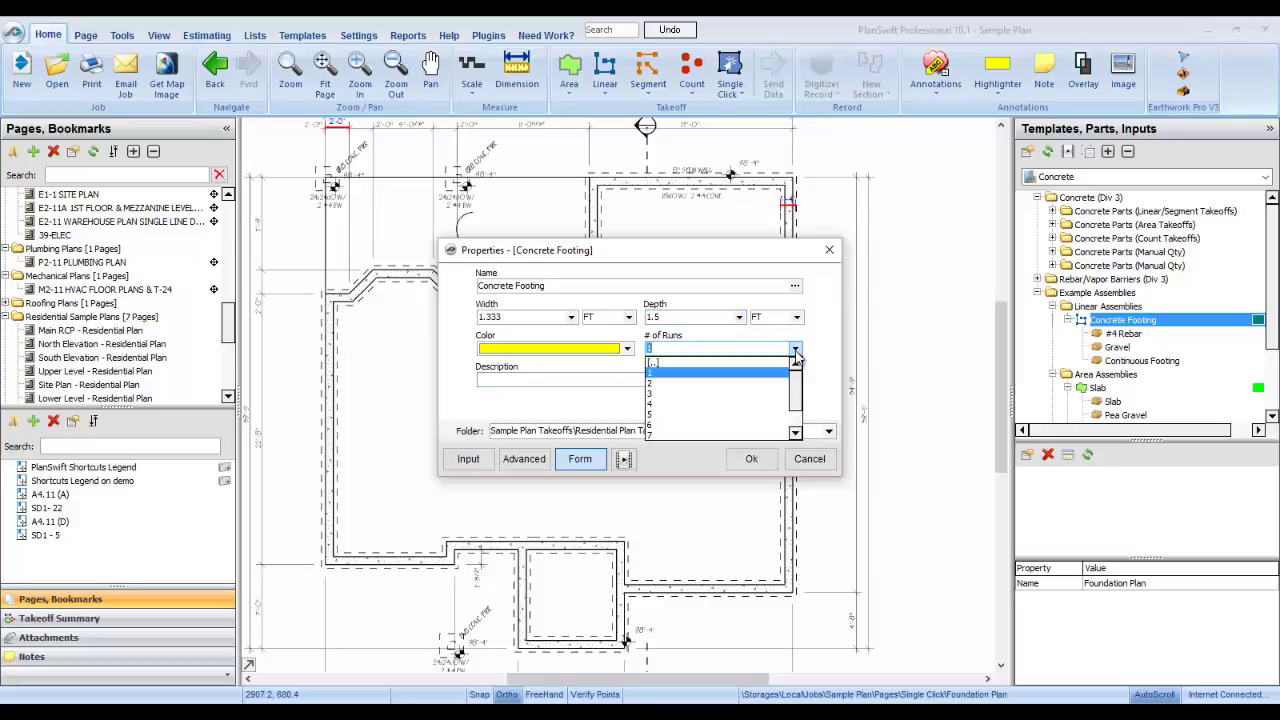
left_click(680, 397)
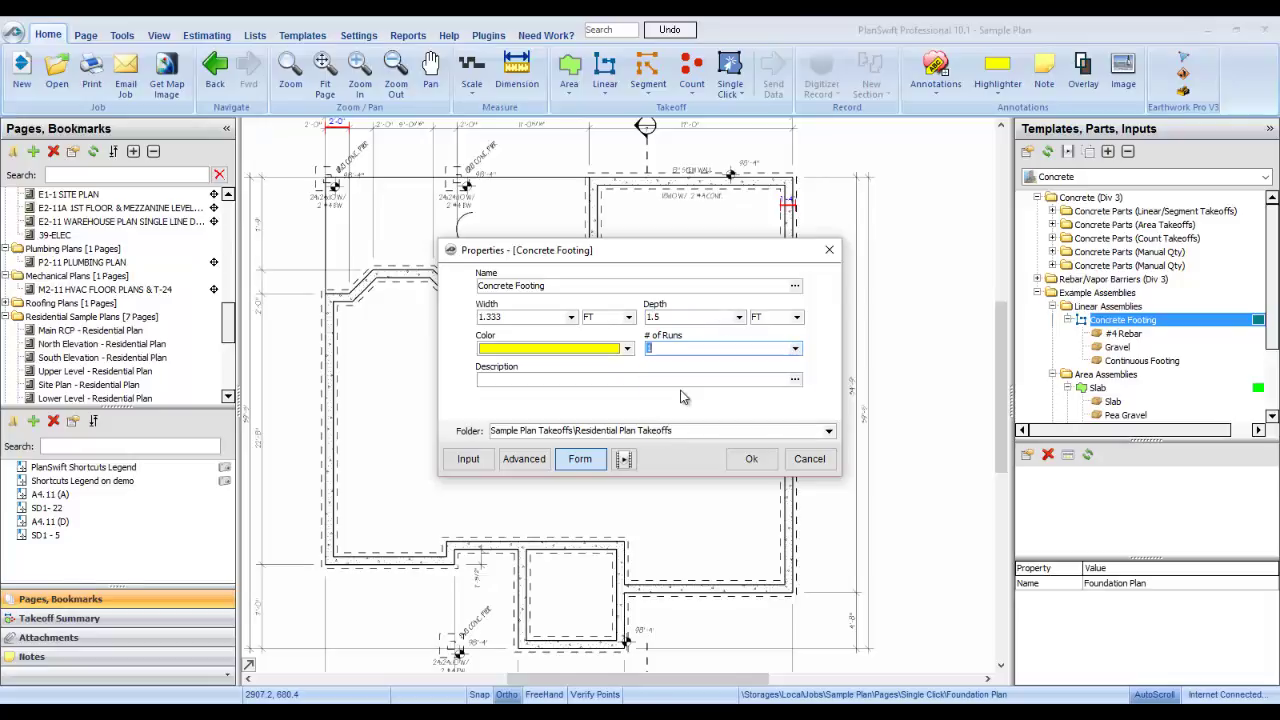
left_click(627, 348)
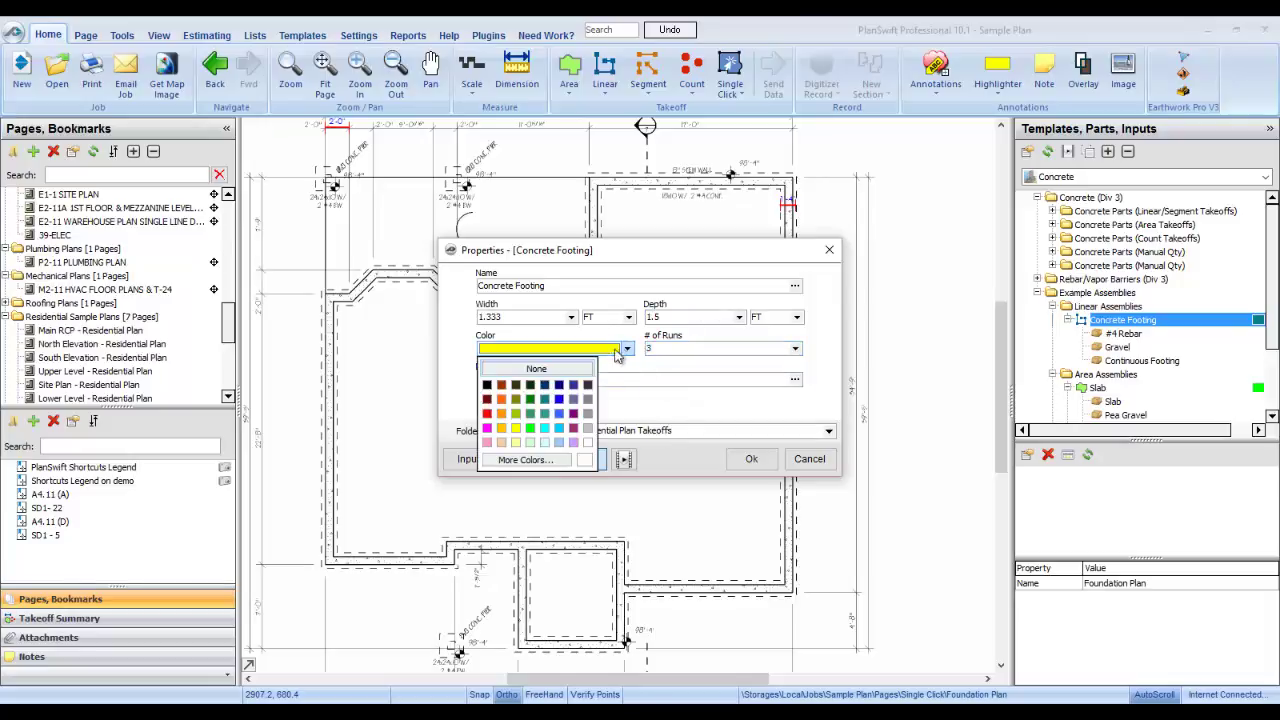
left_click(486, 418)
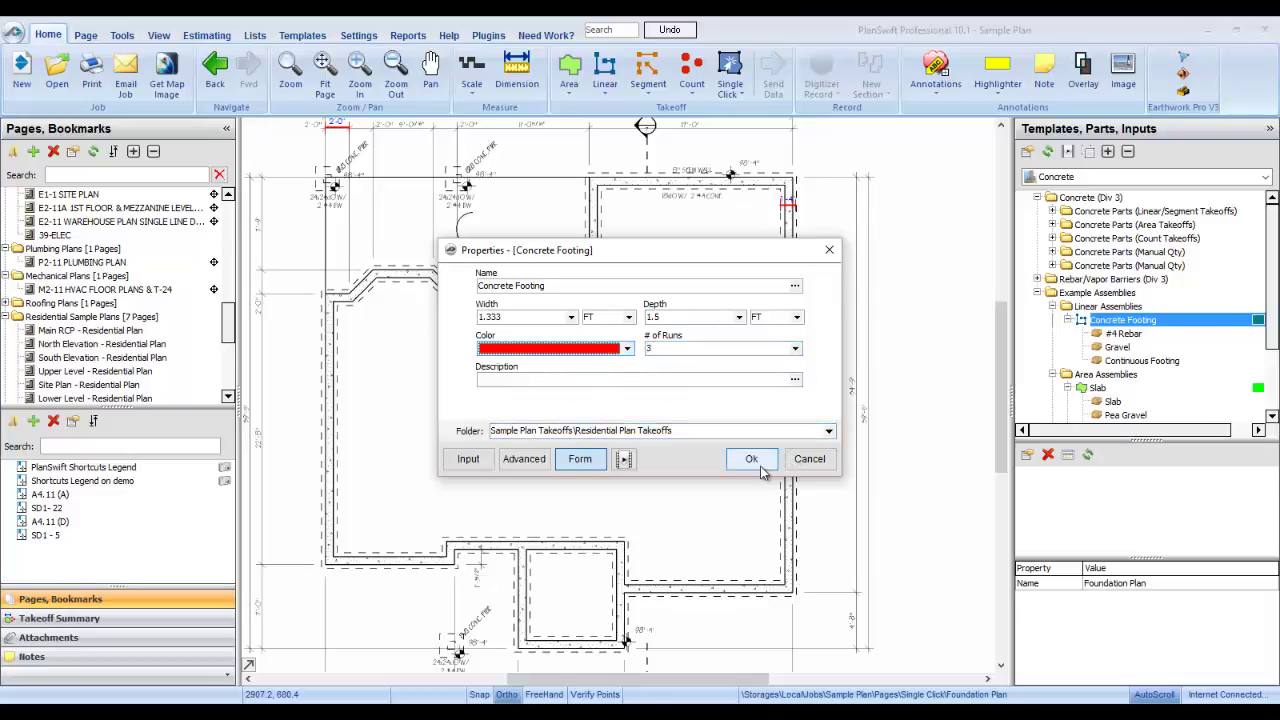
Assign the Concrete Footing takeoff to a folder named CSP and accept its properties to start digitizing.
left_click(828, 431)
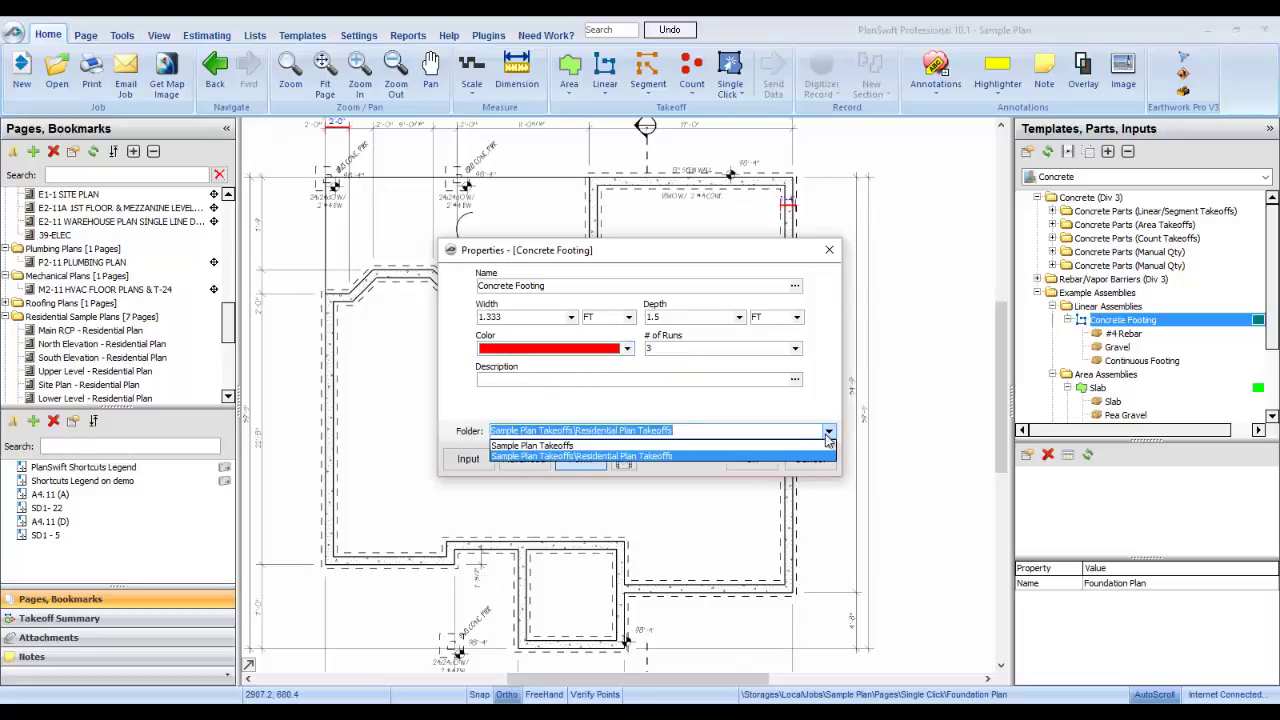
left_click(743, 432)
key("Delete")
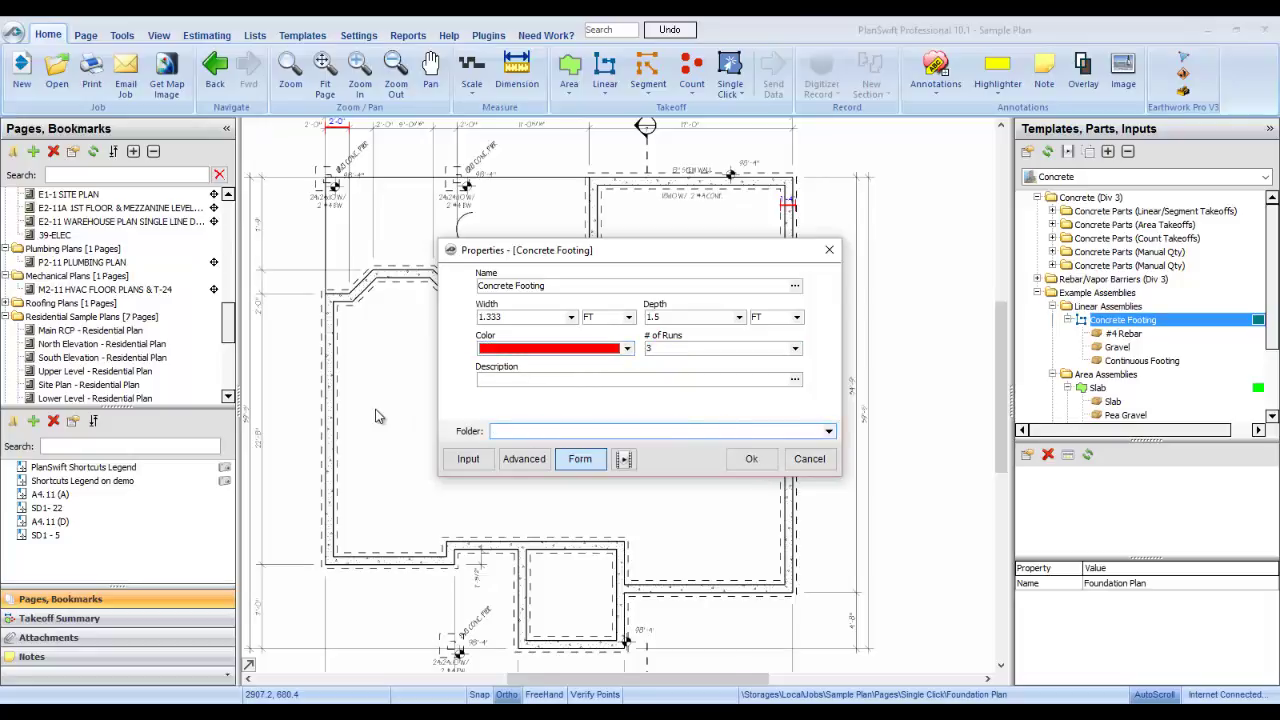
type("CSP")
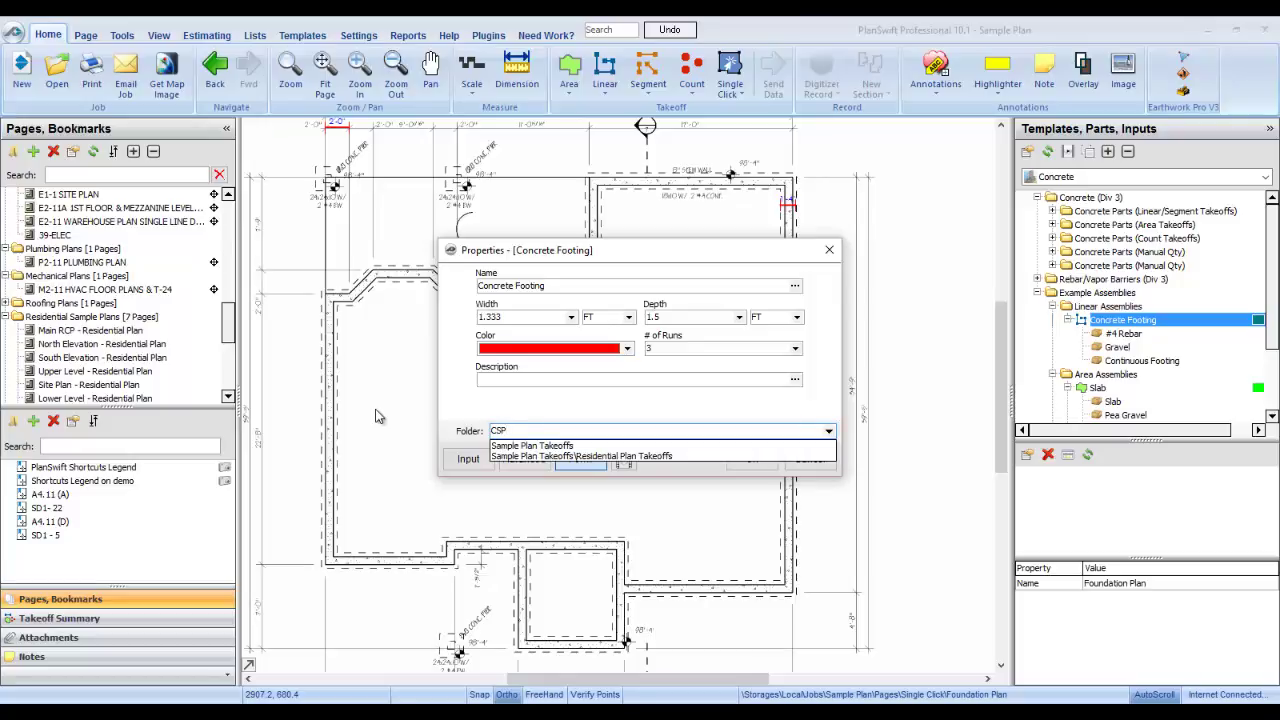
key("Escape")
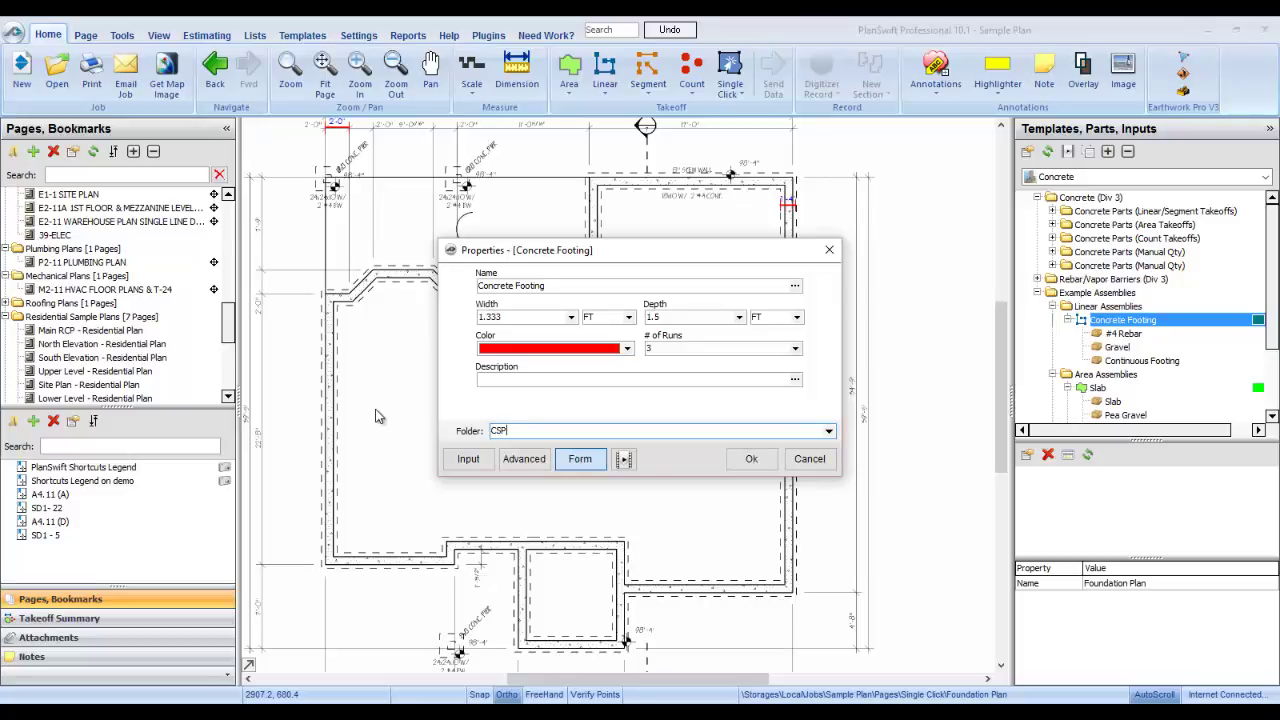
left_click(751, 458)
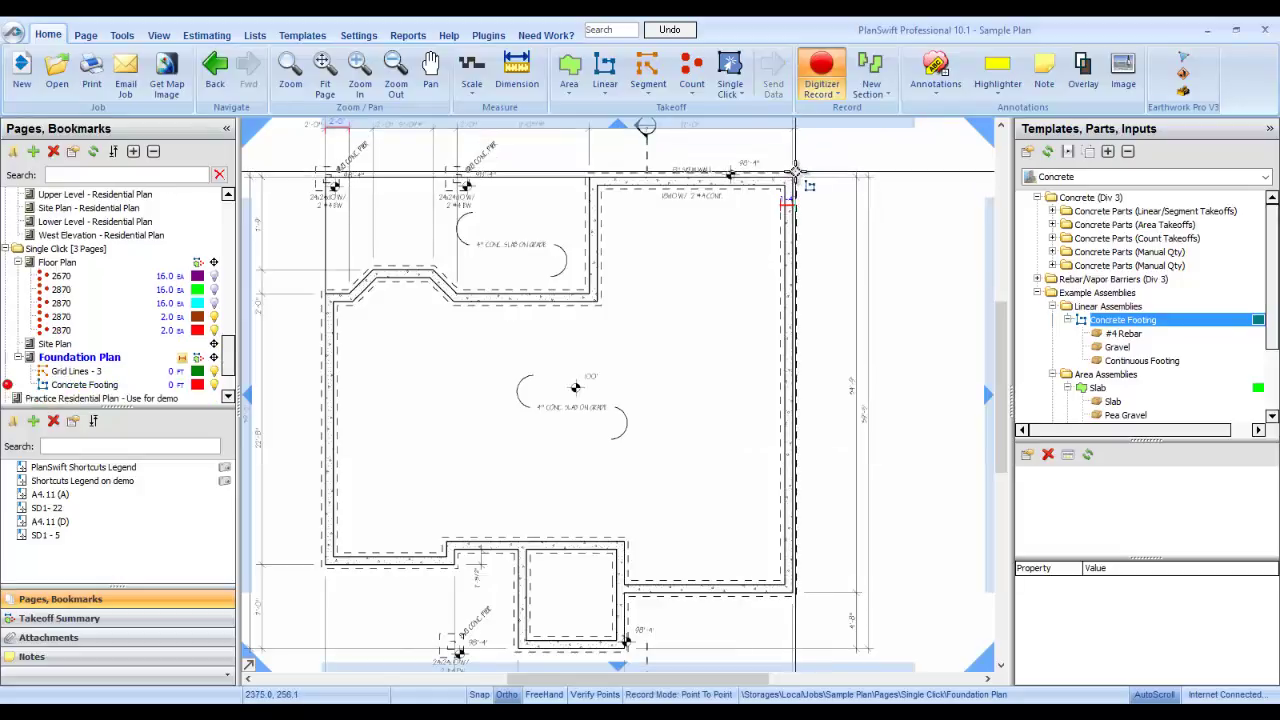
Trace the footing's outer edge from the plan's upper-right corner down the right wall, along the lower wall and around the bottom of the small projecting room.
left_click(795, 596)
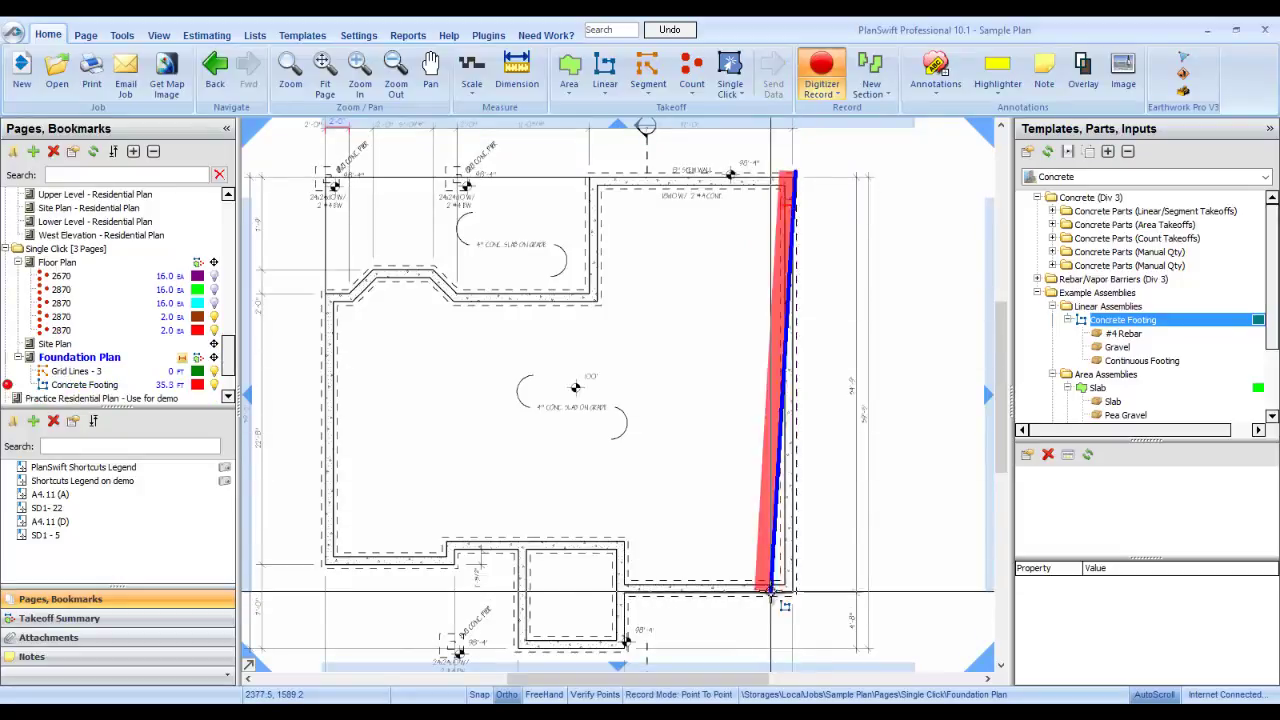
left_click(769, 592)
key("ctrl+z")
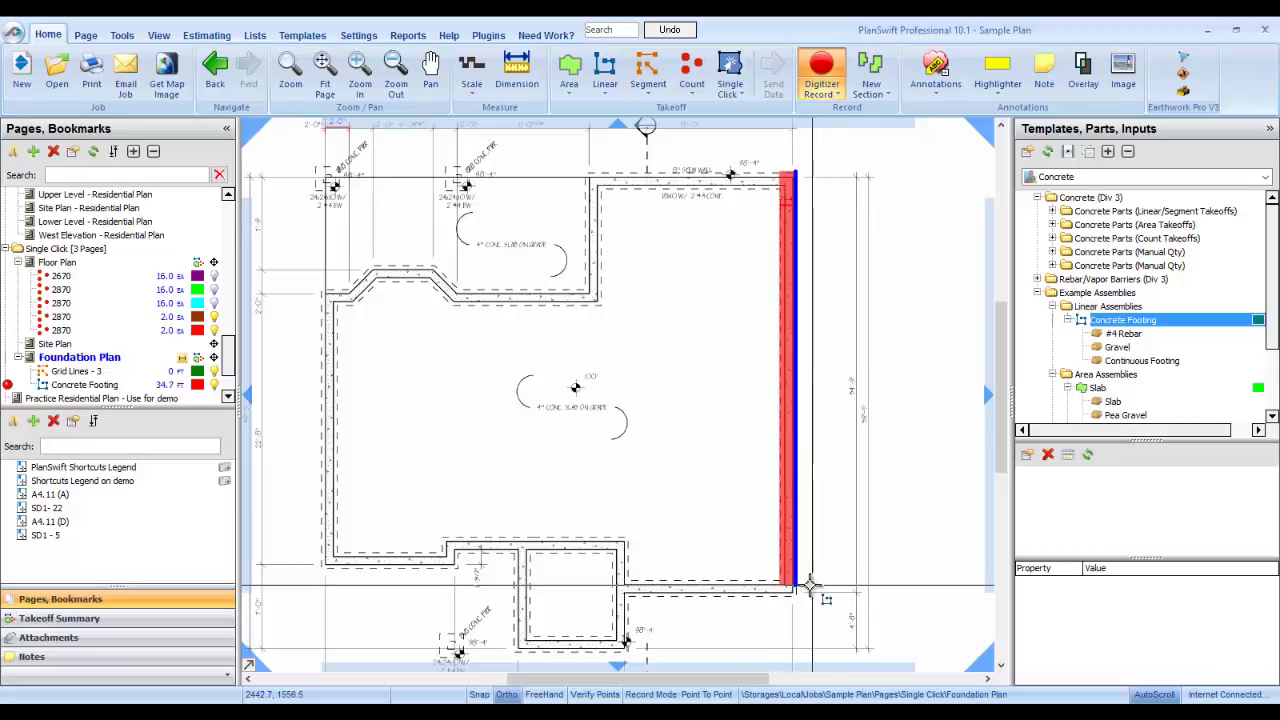
left_click(797, 594)
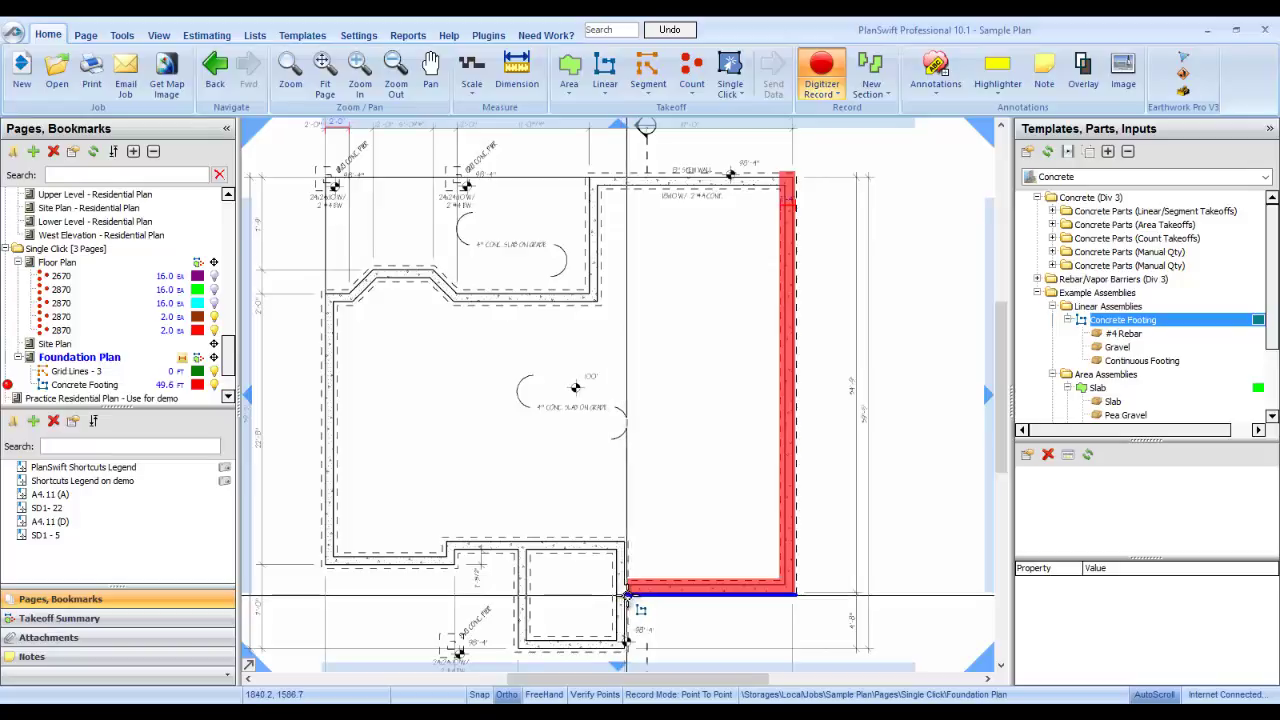
left_click(621, 593)
left_click(626, 647)
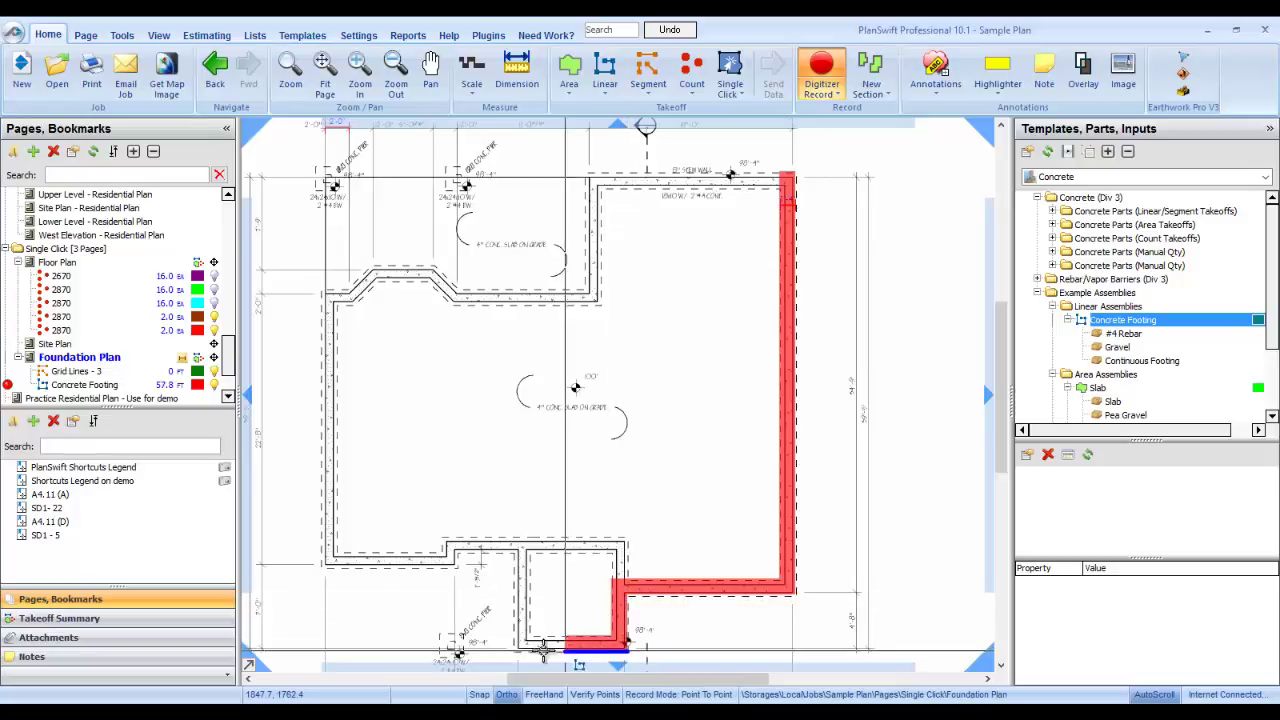
left_click(517, 646)
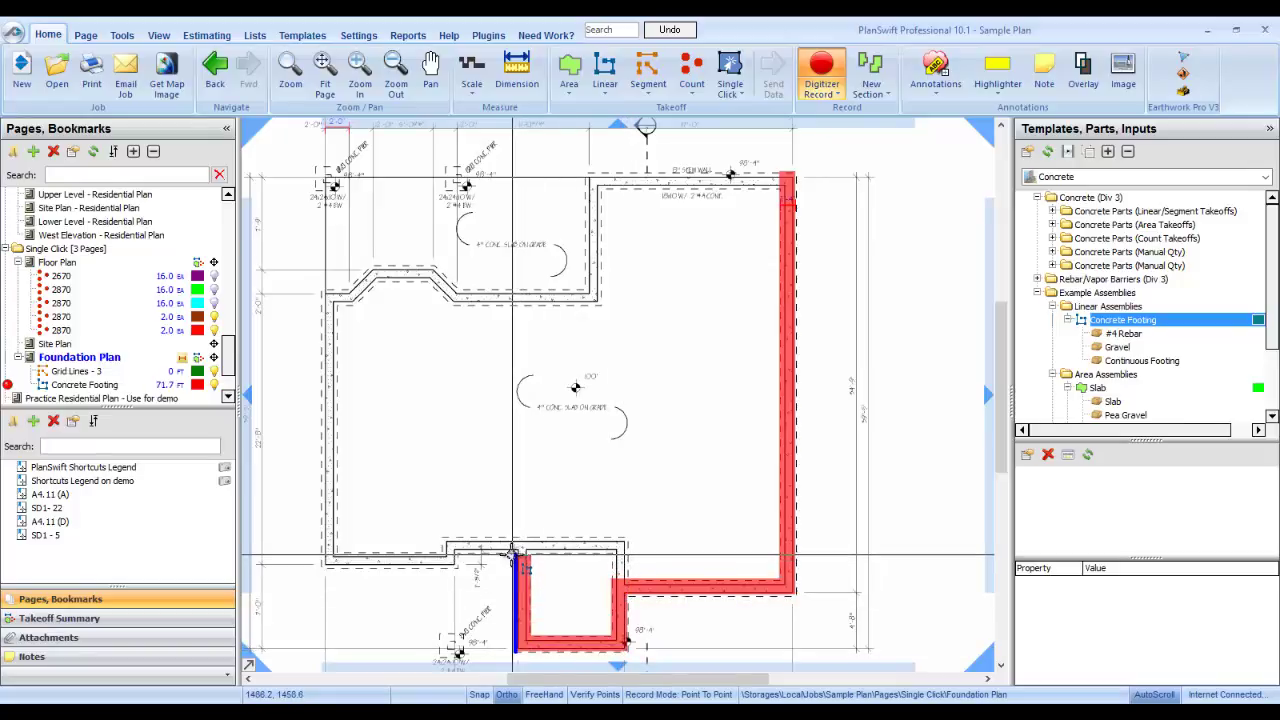
Continue the footing trace up the projecting room, along the stepped lower-left wall and up the left wall, ending the section at its upper corner.
left_click(517, 553)
left_click(457, 553)
left_click(457, 567)
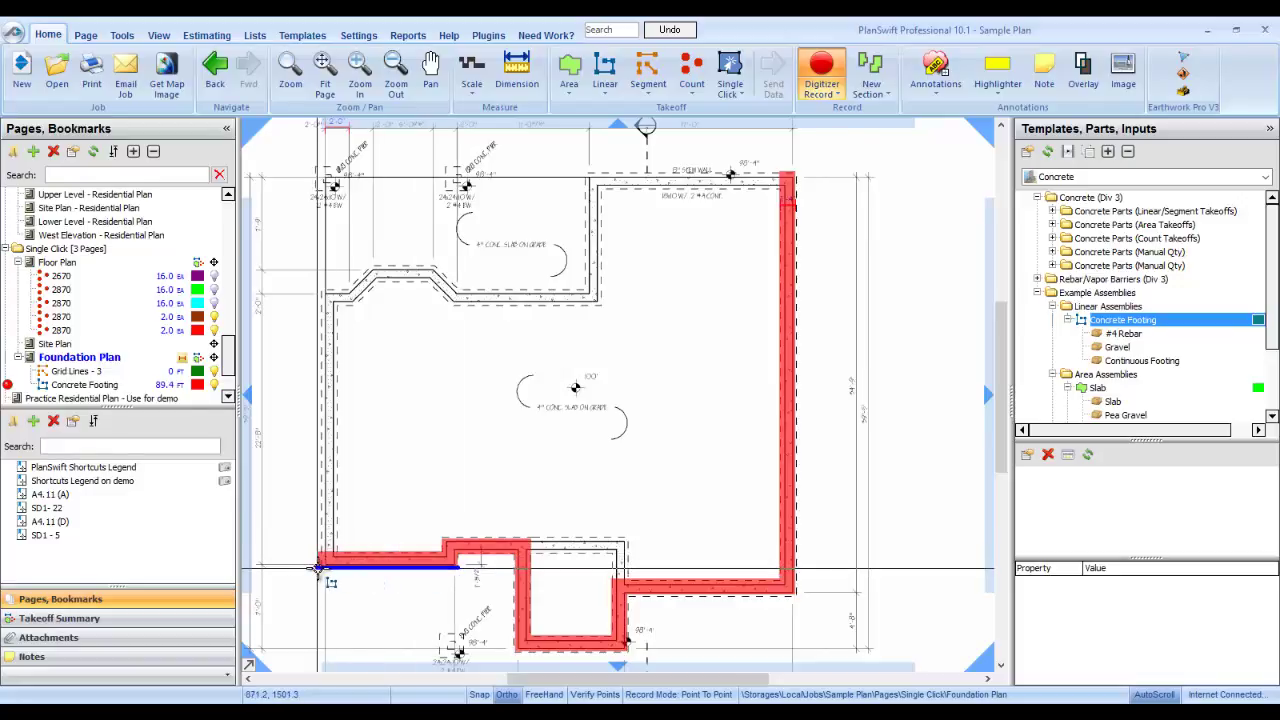
left_click(327, 562)
right_click(323, 293)
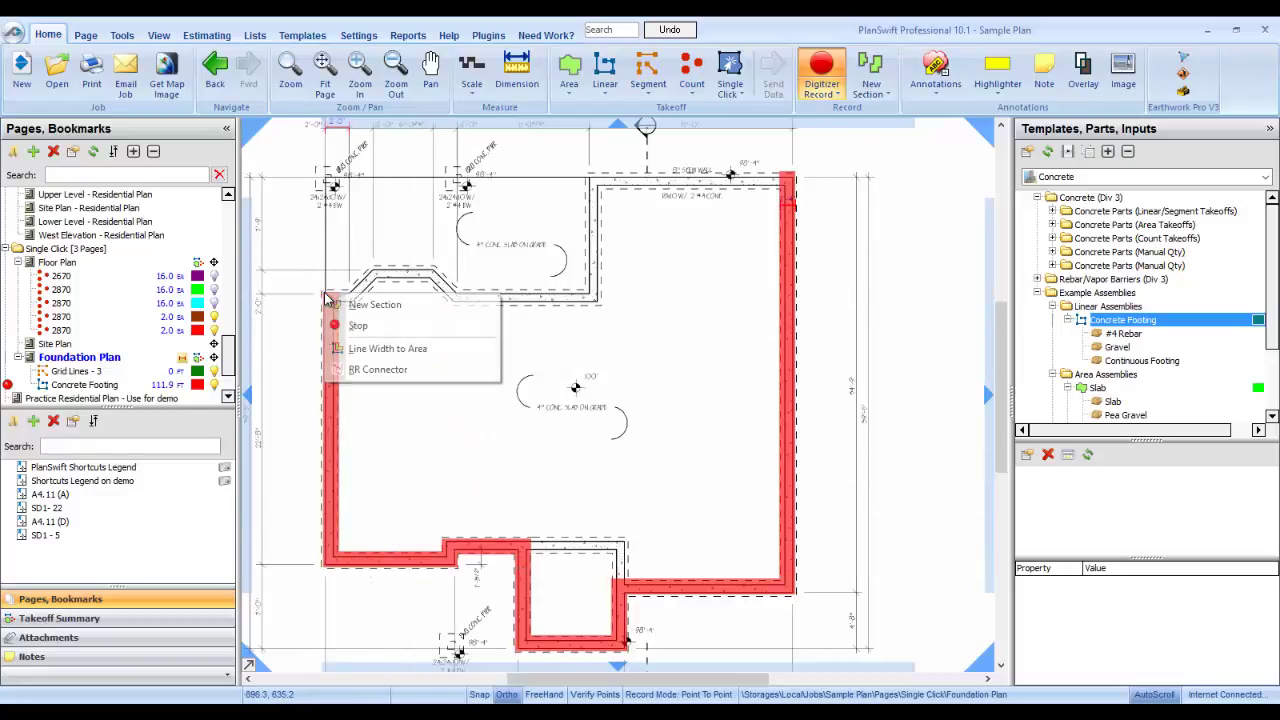
left_click(362, 323)
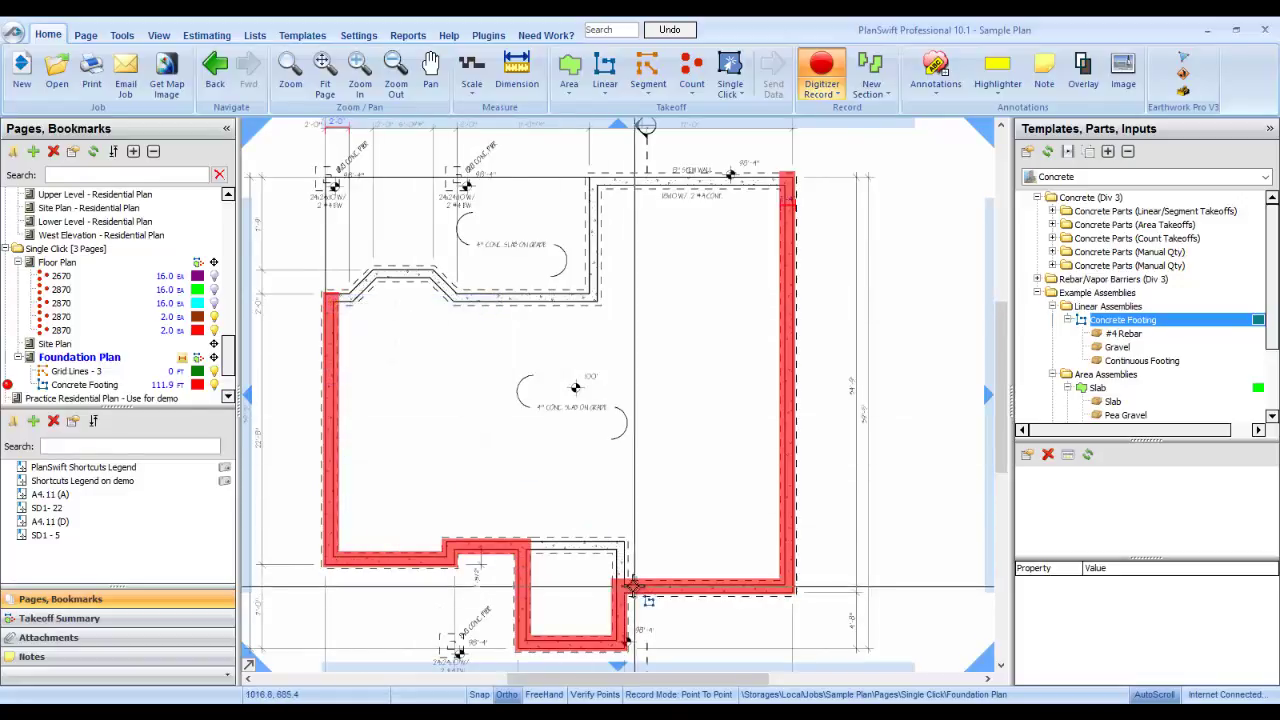
Trace a separate footing section across the projecting room's upper wall and down to the existing footing, stop recording and extend its endpoint to close the gap.
left_click(534, 541)
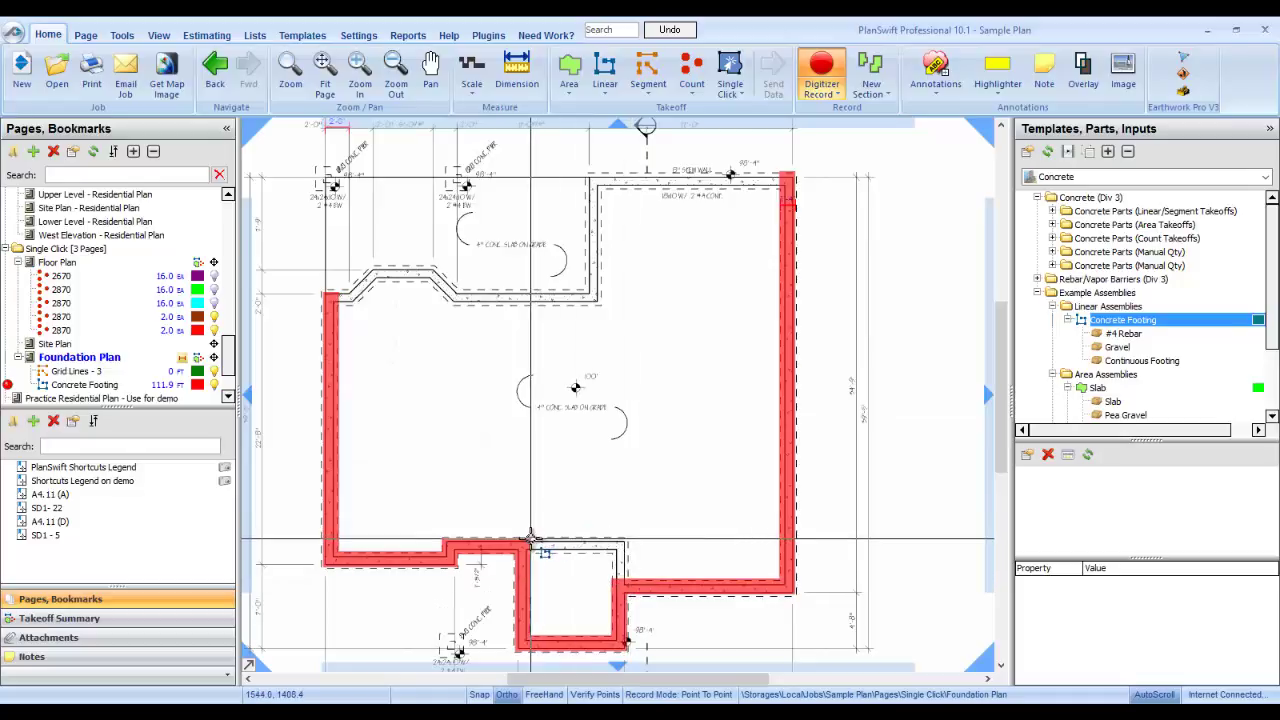
left_click(627, 547)
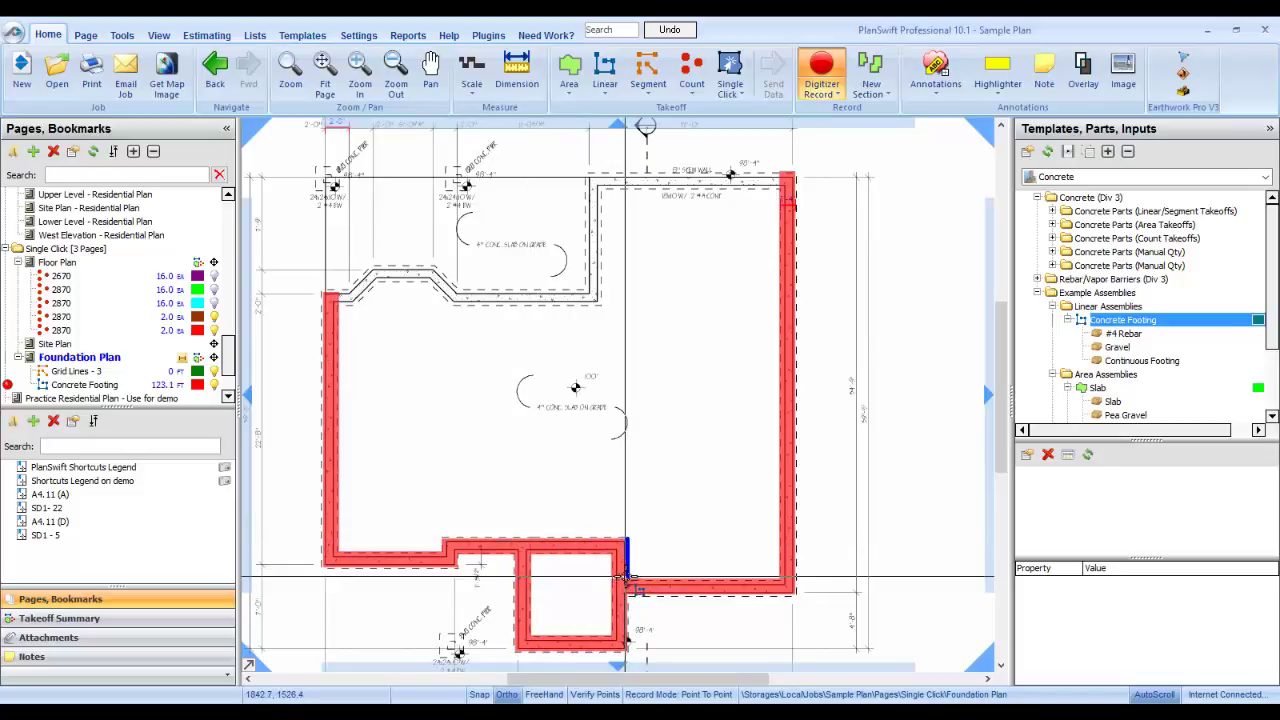
left_click(627, 583)
right_click(648, 600)
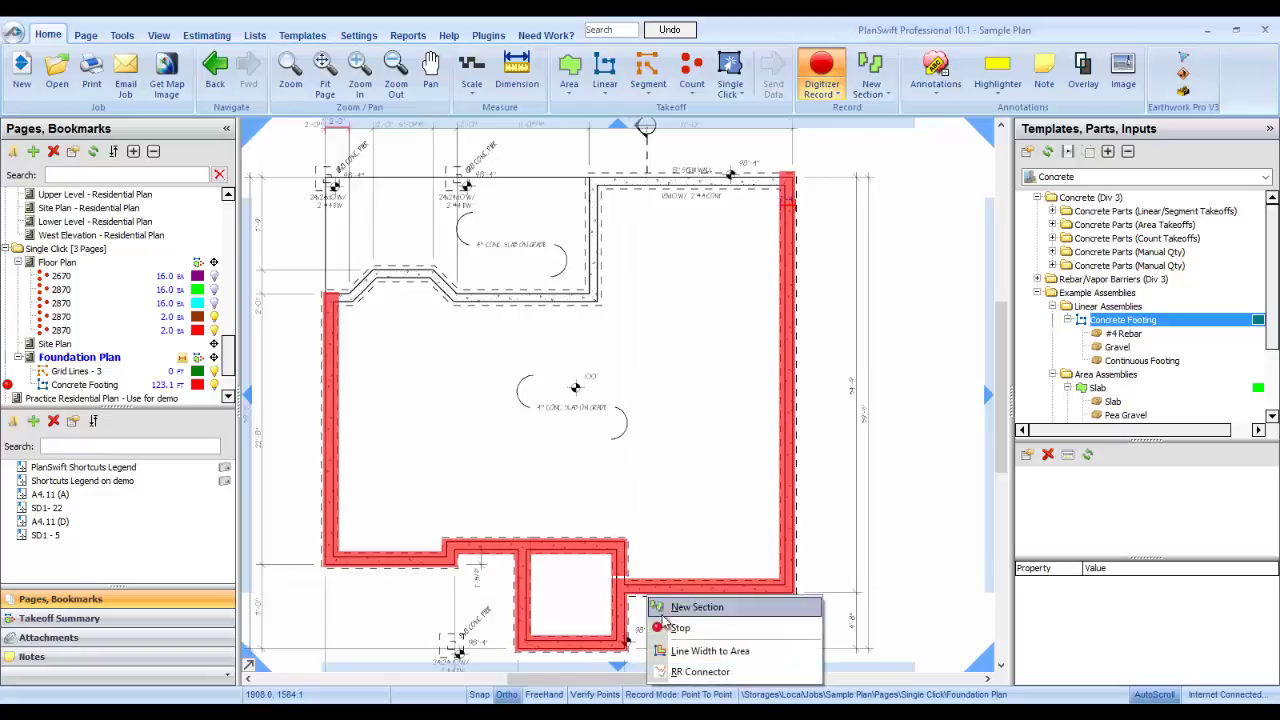
left_click(663, 621)
left_click_drag(627, 573, 628, 579)
Select the traced Concrete Footing and review its #4 Rebar, Gravel and Continuous Footing quantities.
left_click(765, 586)
left_click(767, 585)
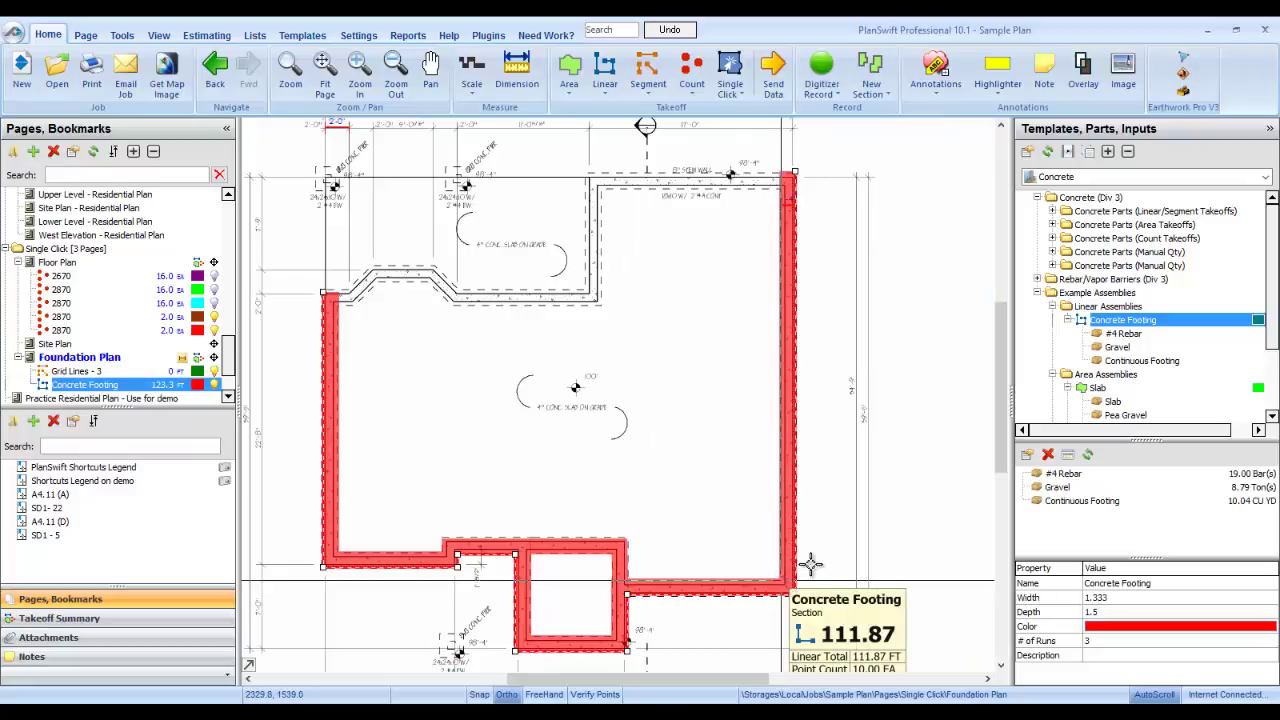
left_click(1160, 476)
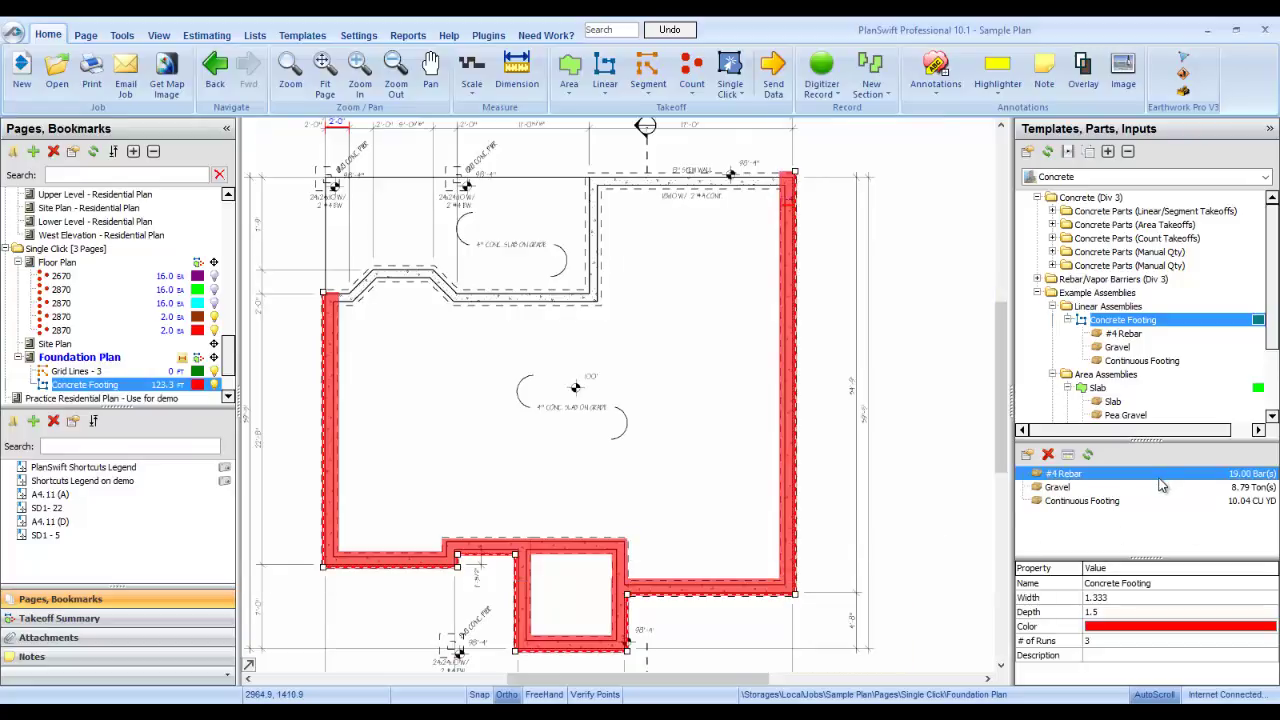
left_click(1157, 488)
left_click(1152, 502)
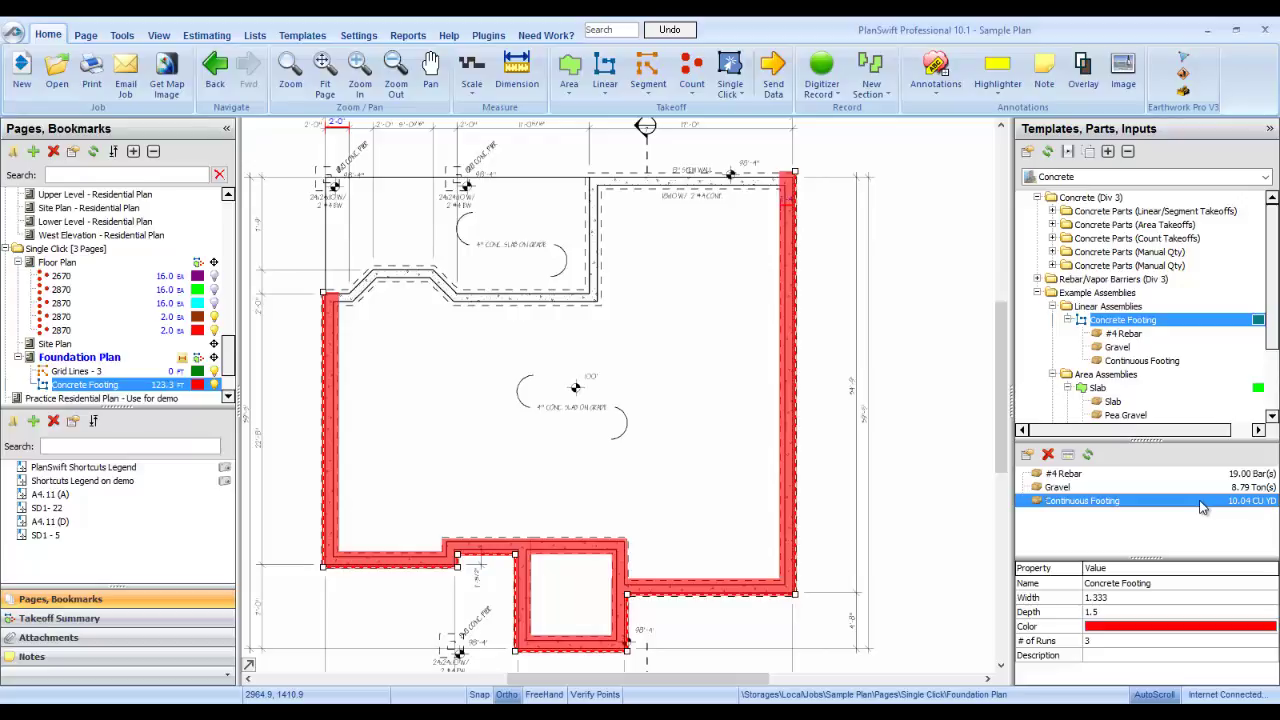
Resume recording the footing from the left wall, trace the angled bay and remaining upper walls, and move the endpoint to the upper-right corner.
left_click(822, 72)
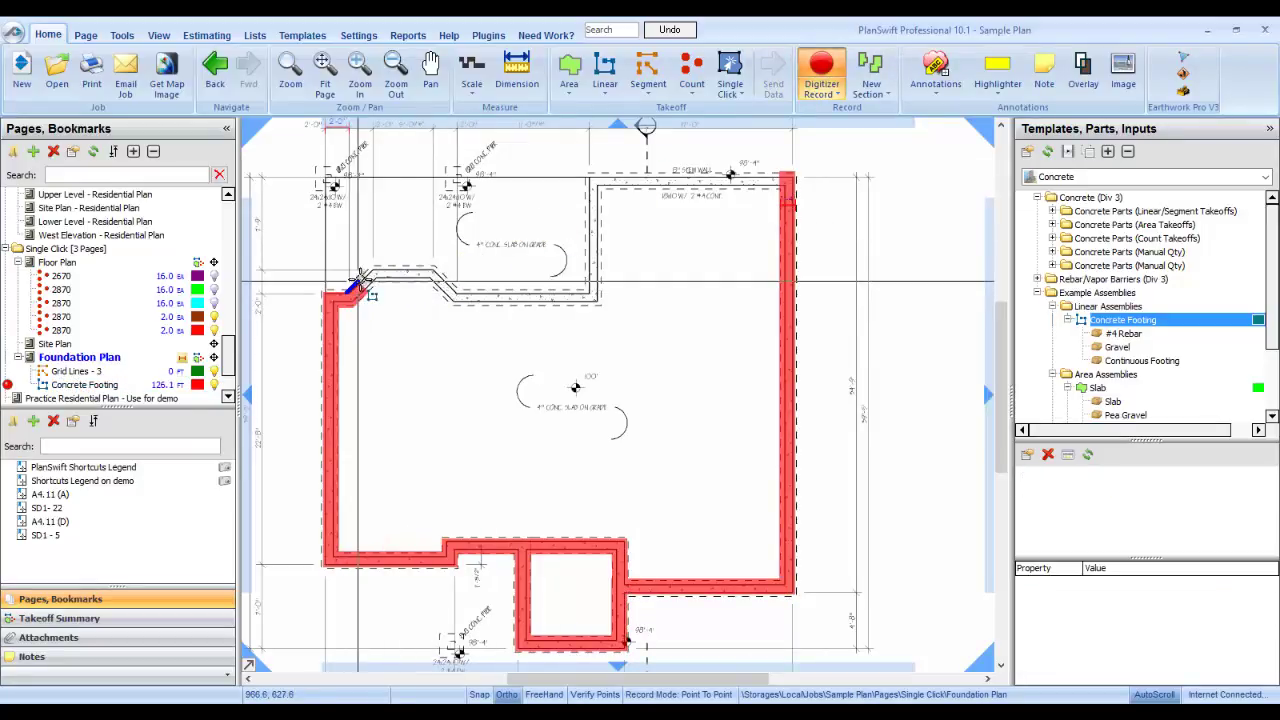
left_click(374, 269)
left_click(437, 268)
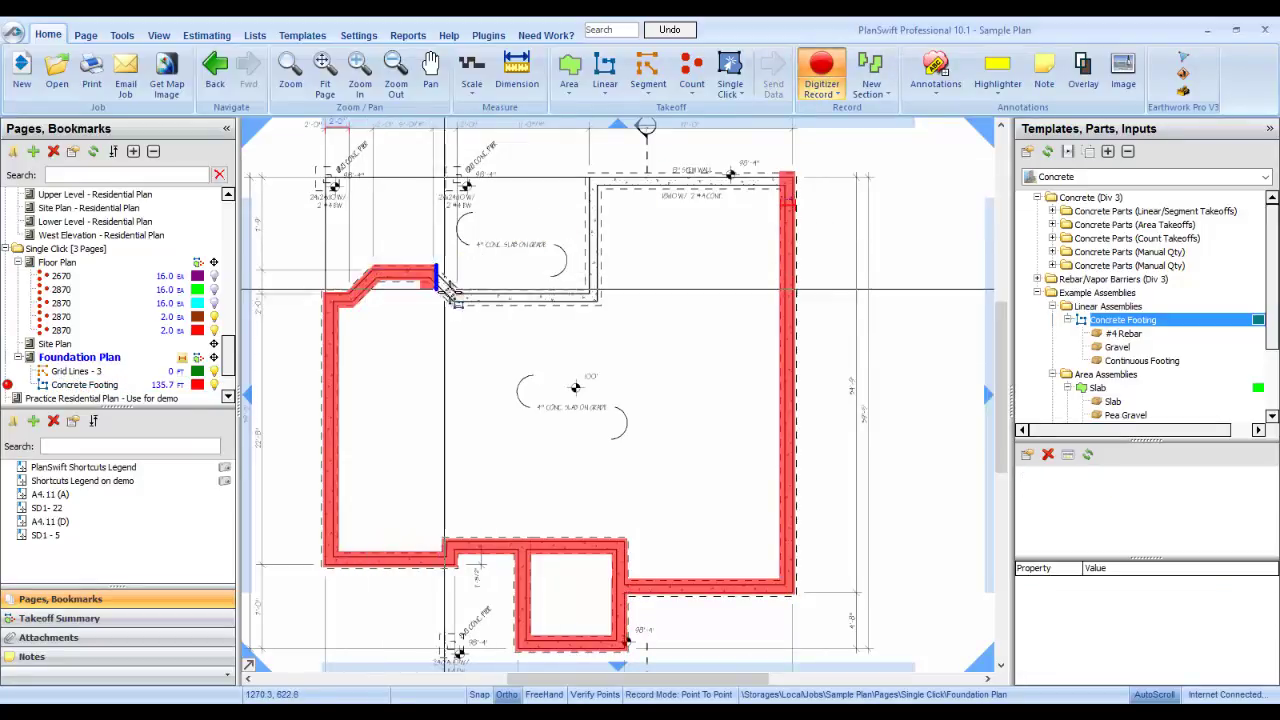
left_click(452, 295)
left_click(584, 297)
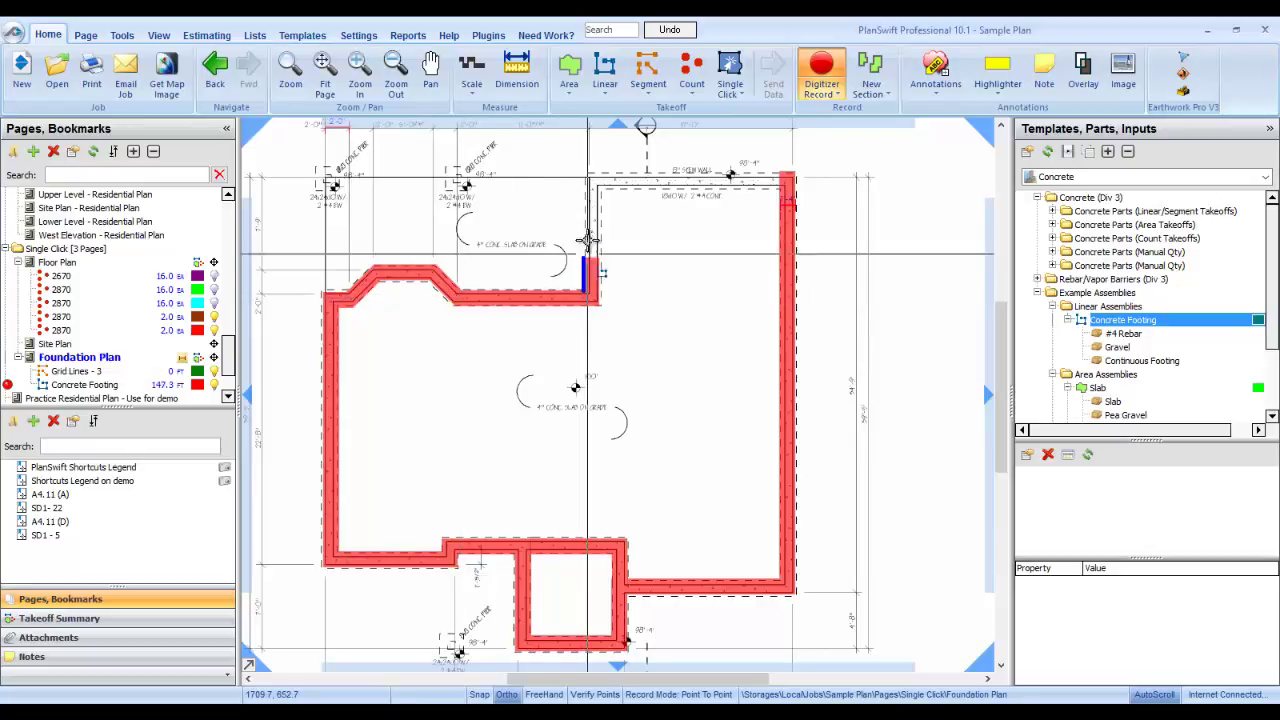
left_click(584, 176)
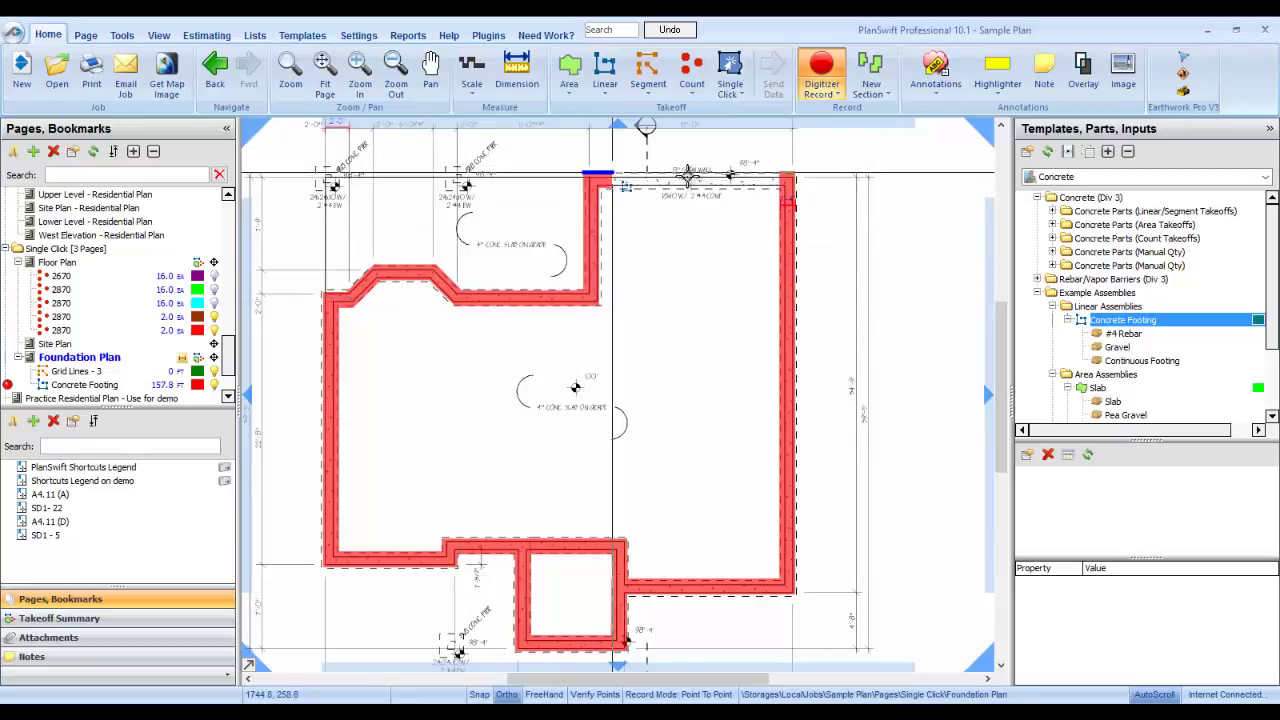
right_click(782, 180)
left_click(800, 216)
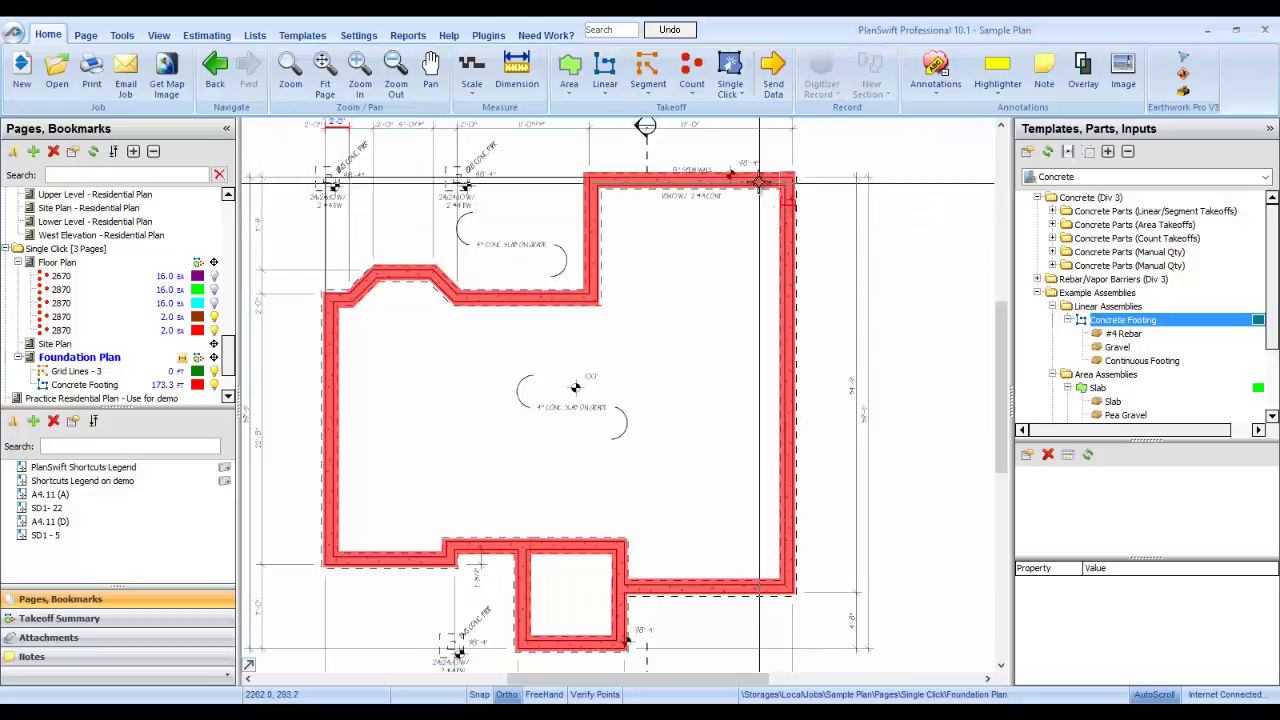
left_click_drag(792, 173, 796, 173)
left_click(829, 240)
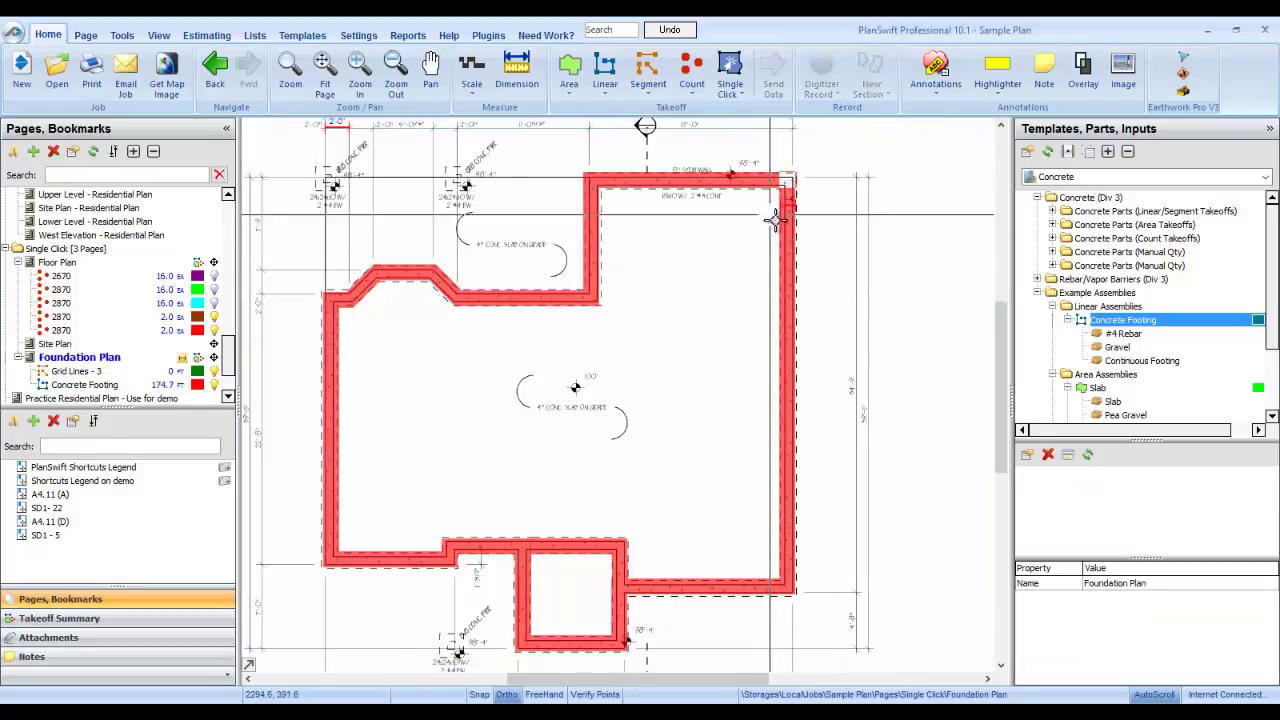
Select the completed Concrete Footing and check the updated quantities of its rebar, gravel and continuous footing parts.
left_click(805, 386)
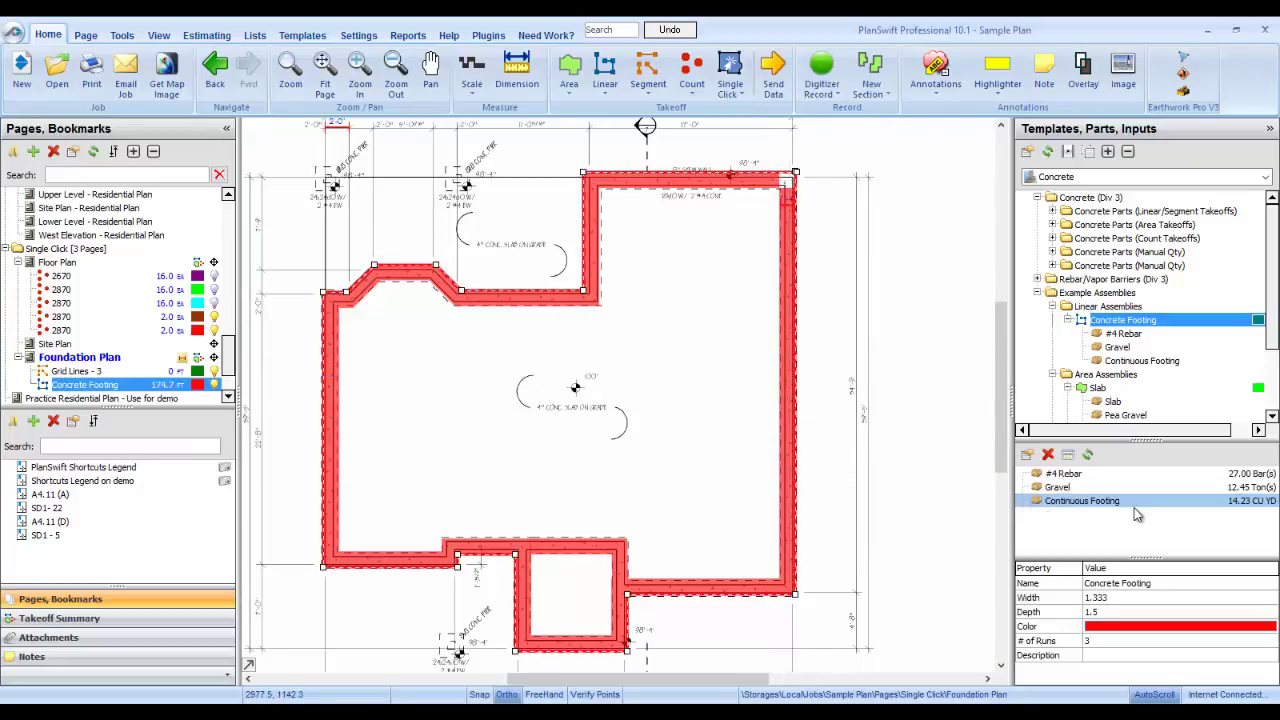
left_click(1098, 475)
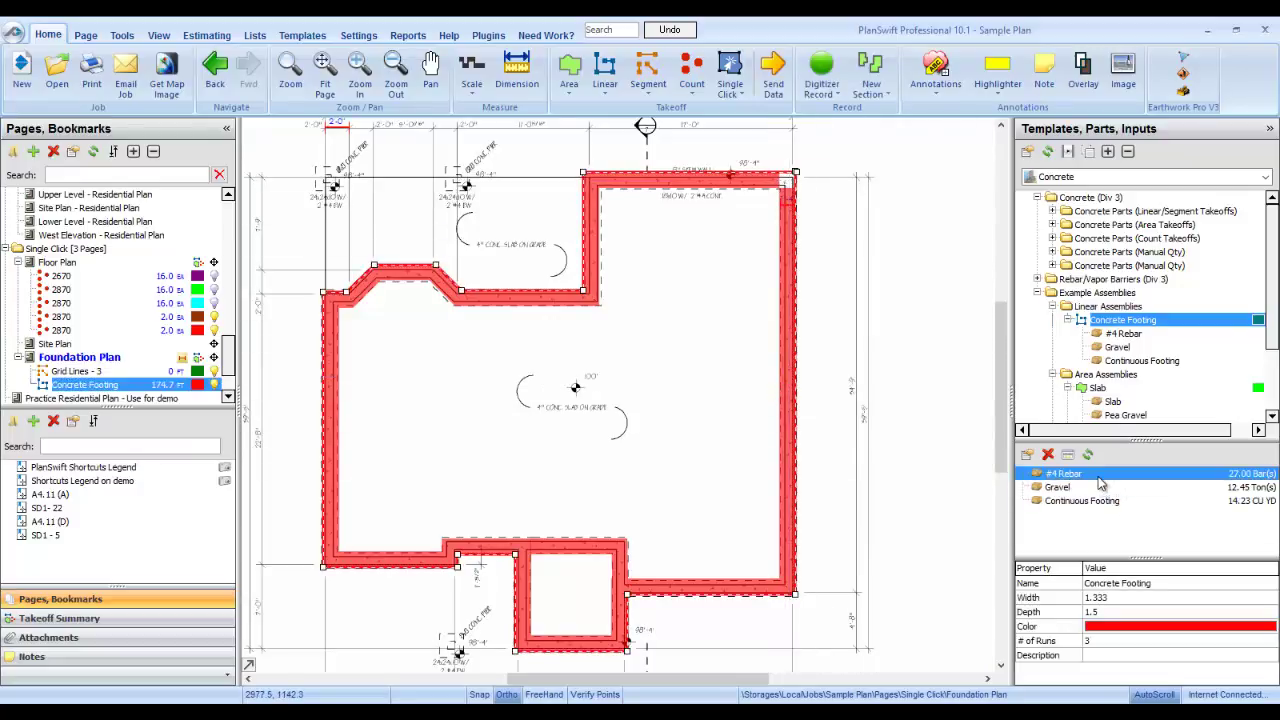
left_click(1100, 487)
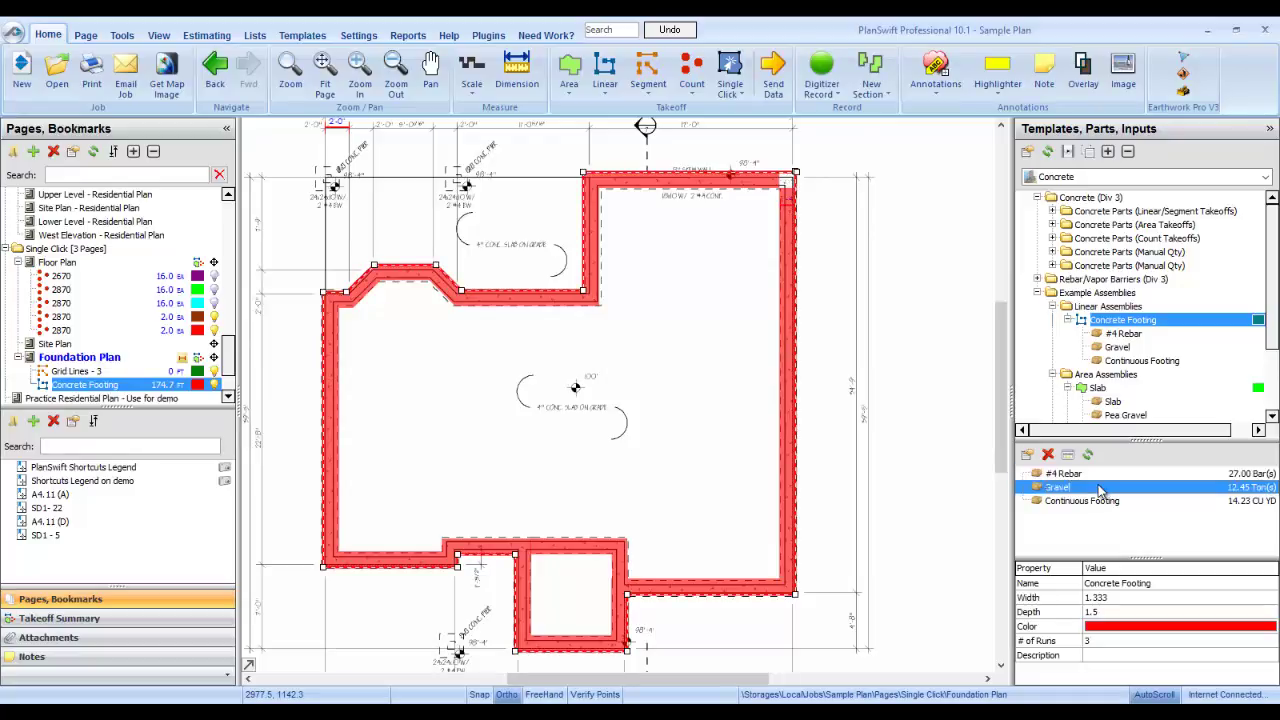
left_click(1101, 501)
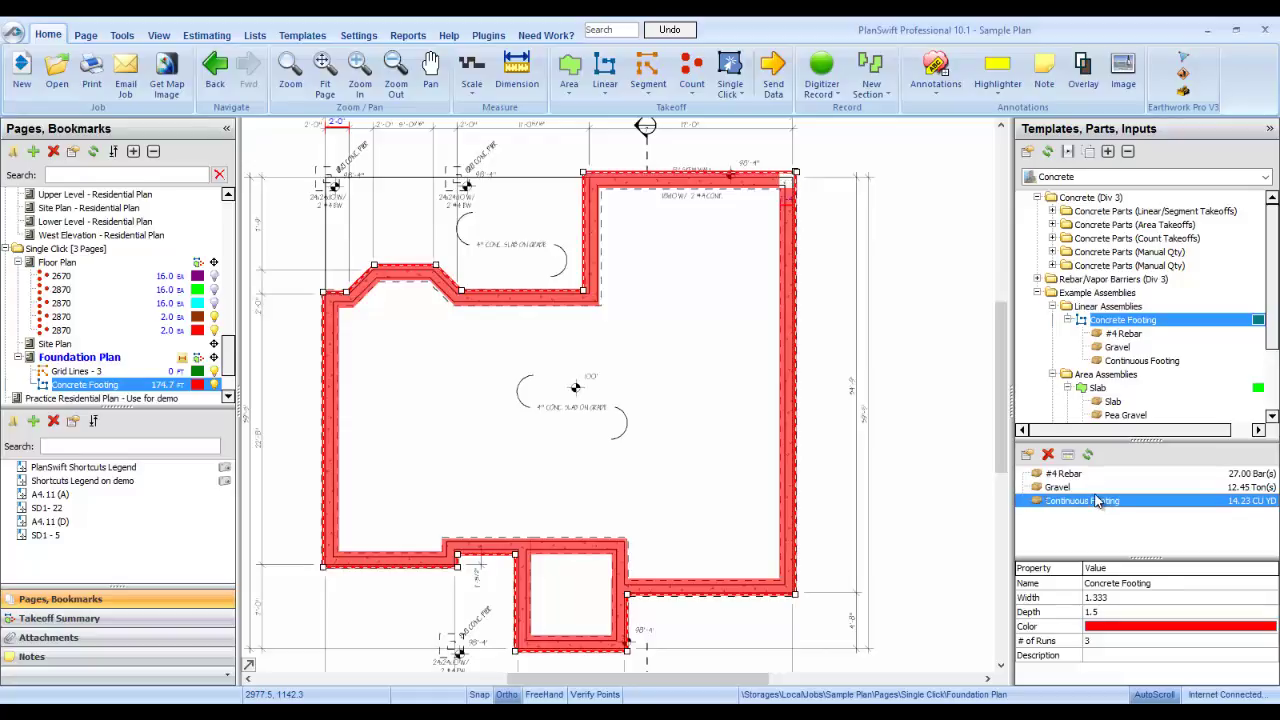
left_click(1100, 477)
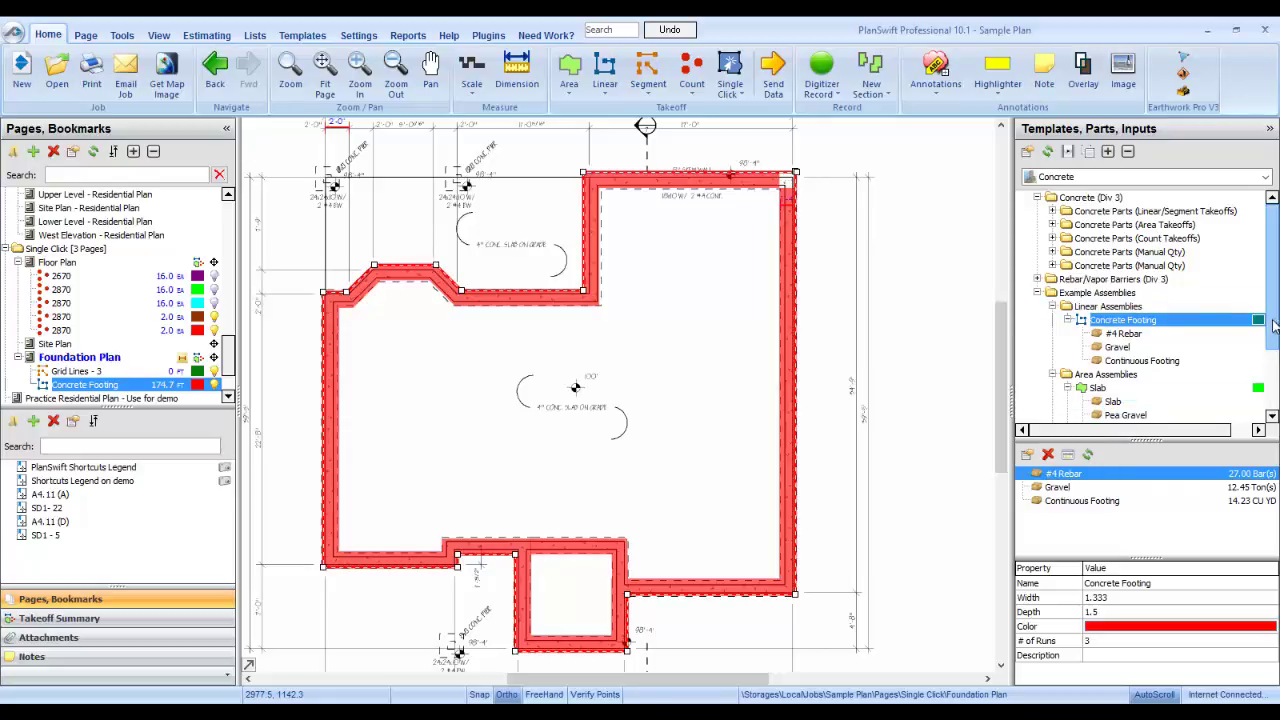
Add the horizontal #4 Rebar priced per LBS from the linear/segment takeoff parts to the Concrete Footing takeoff.
left_click(1037, 279)
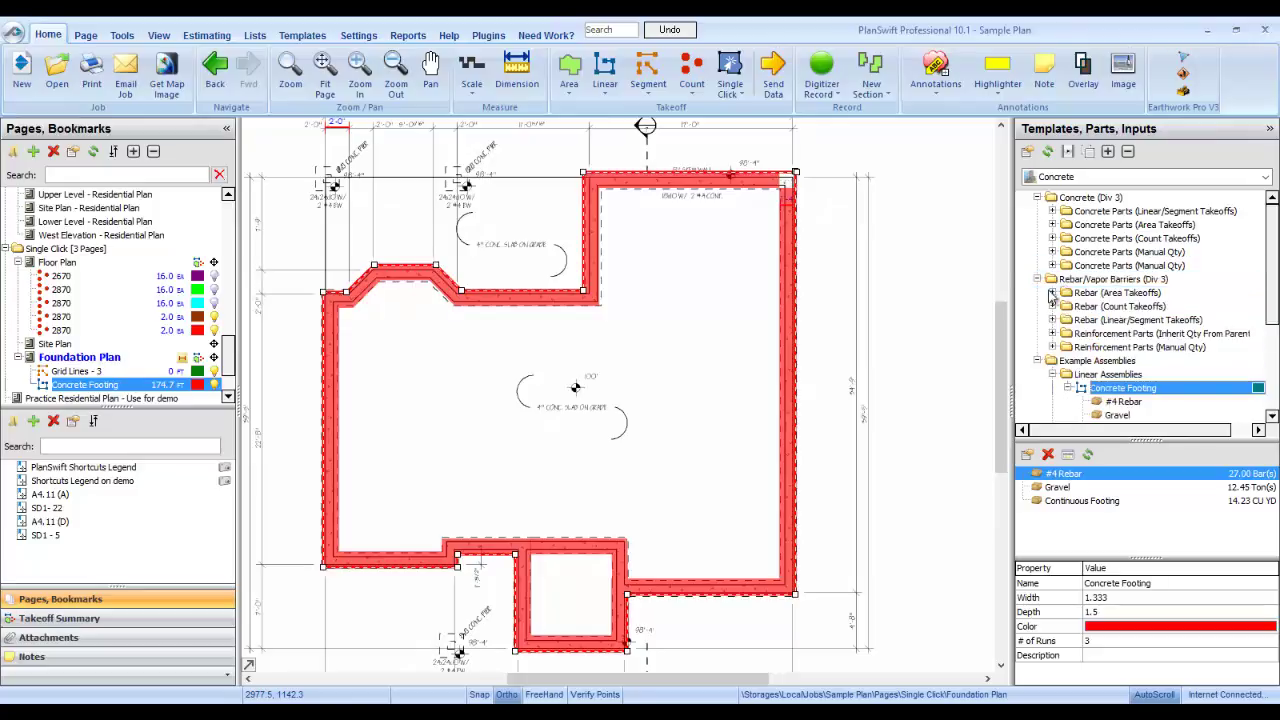
left_click(1150, 320)
left_click(1052, 320)
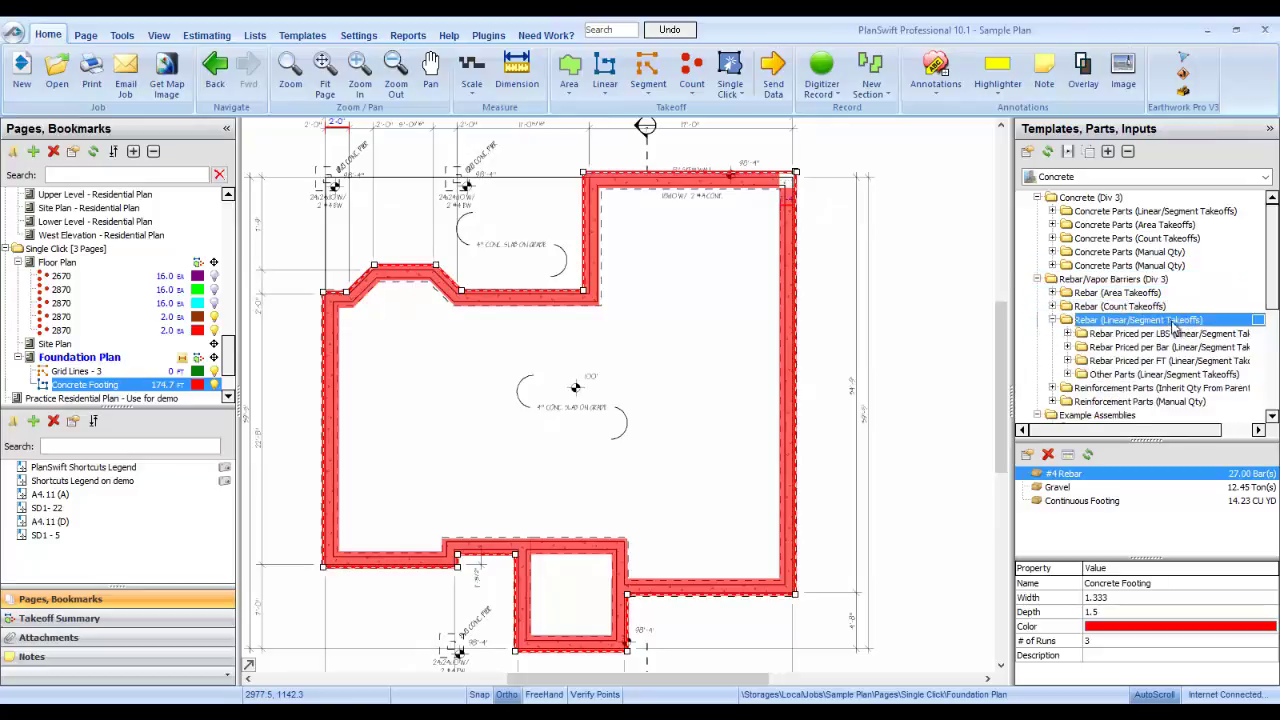
left_click(1118, 335)
mouse_move(1080, 344)
left_mouse_down()
mouse_move(1090, 352)
mouse_move(1080, 340)
mouse_move(1146, 320)
mouse_move(1092, 330)
left_mouse_up()
left_click(1069, 335)
scroll(1078, 348, "down", 3)
left_click(1083, 307)
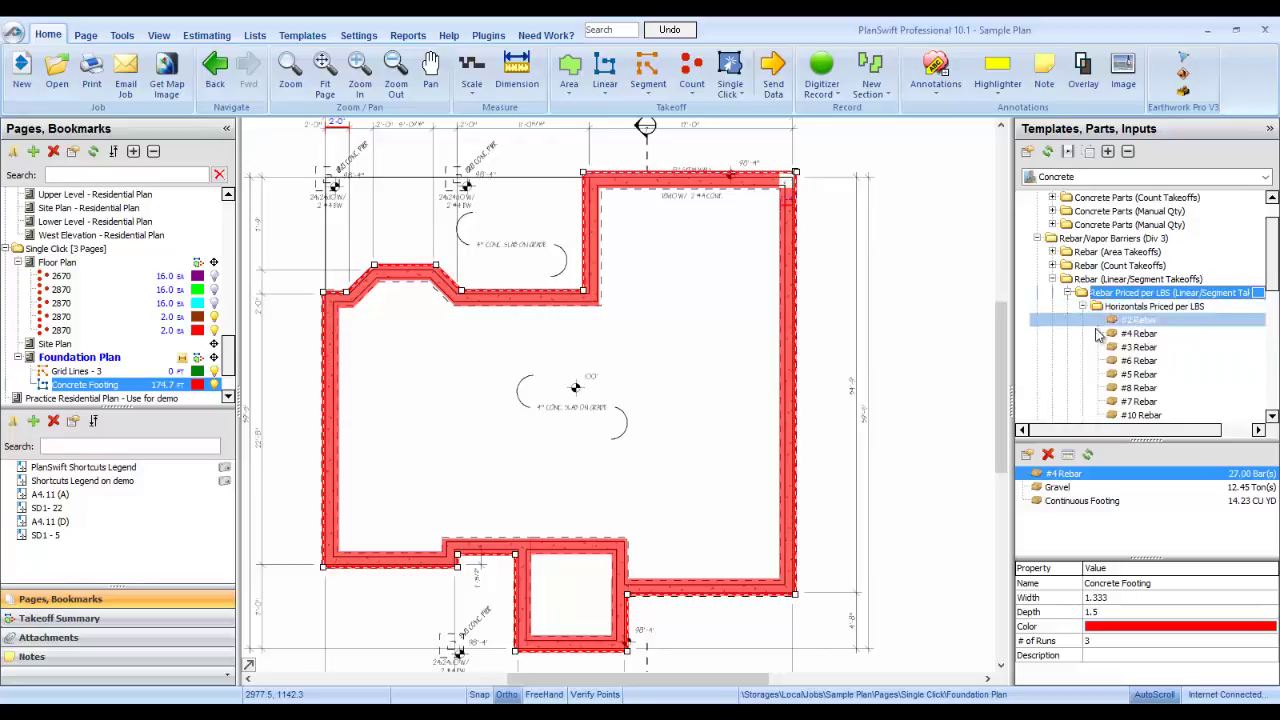
left_click(1123, 334)
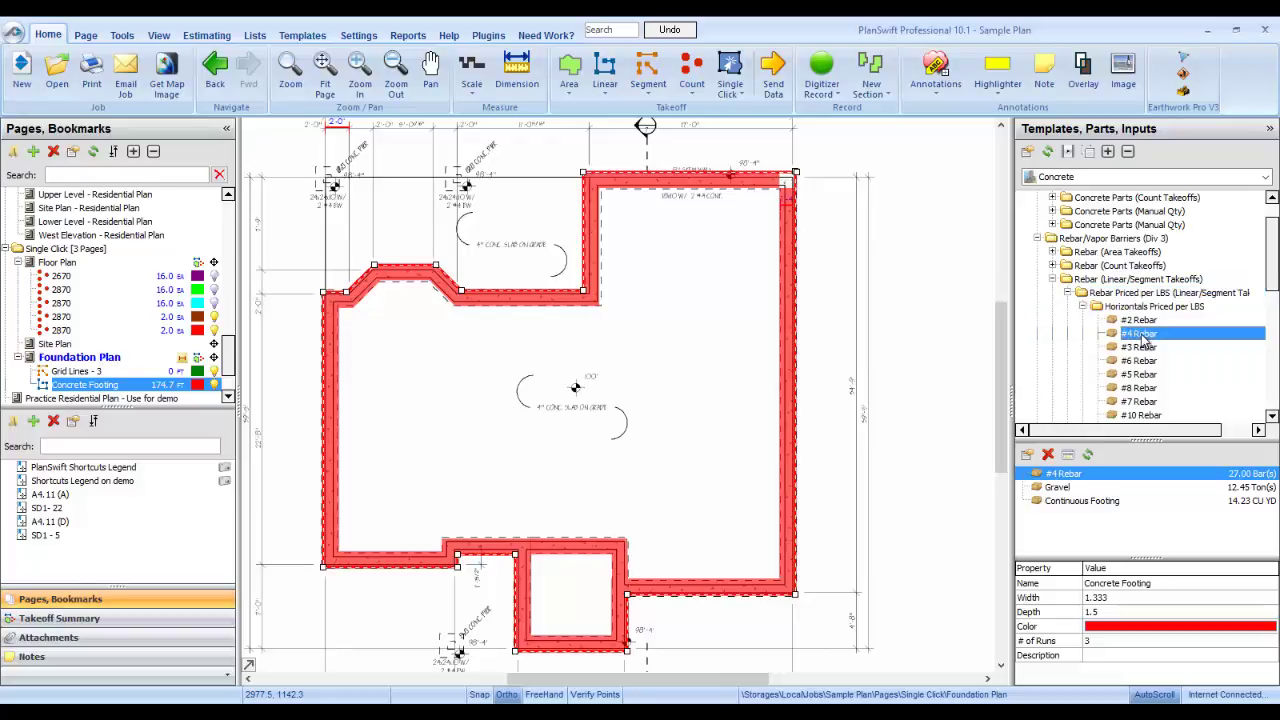
left_click_drag(1140, 340, 786, 301)
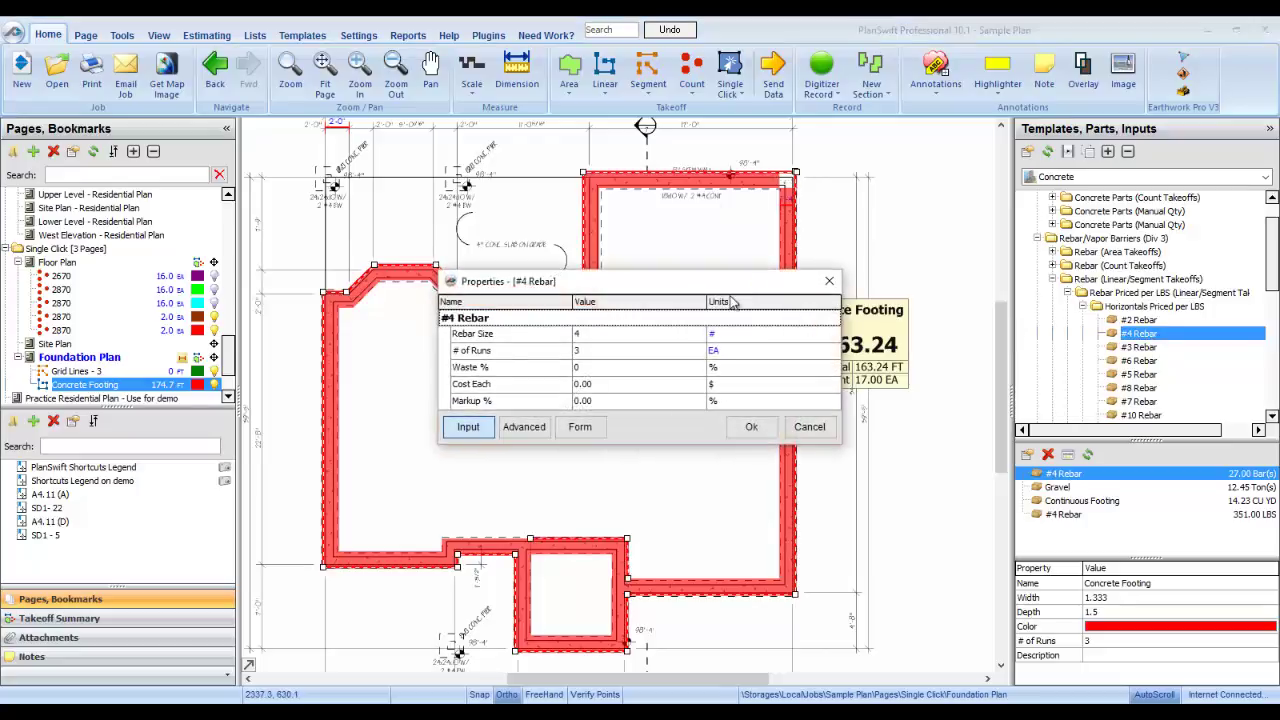
Choose a waste percentage for the added #4 Rebar and accept its properties with 3 runs.
left_click(601, 351)
left_click(603, 369)
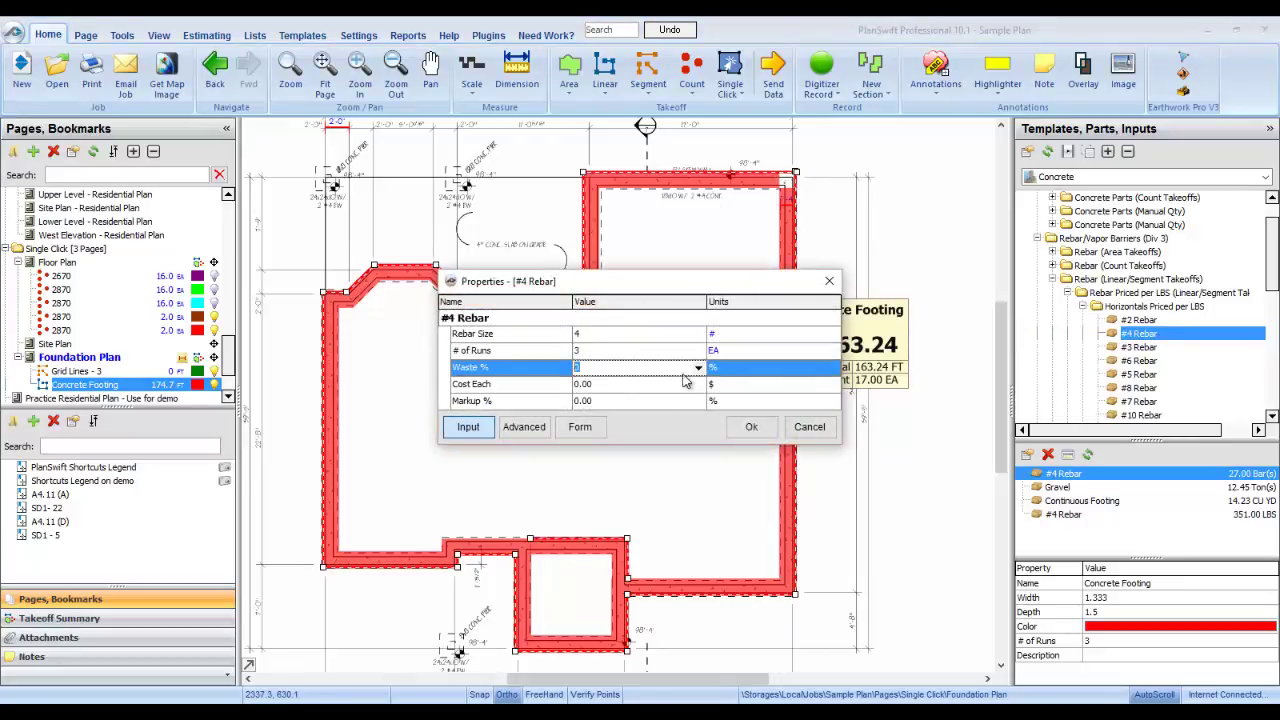
left_click(698, 368)
left_click(617, 425)
left_click(755, 430)
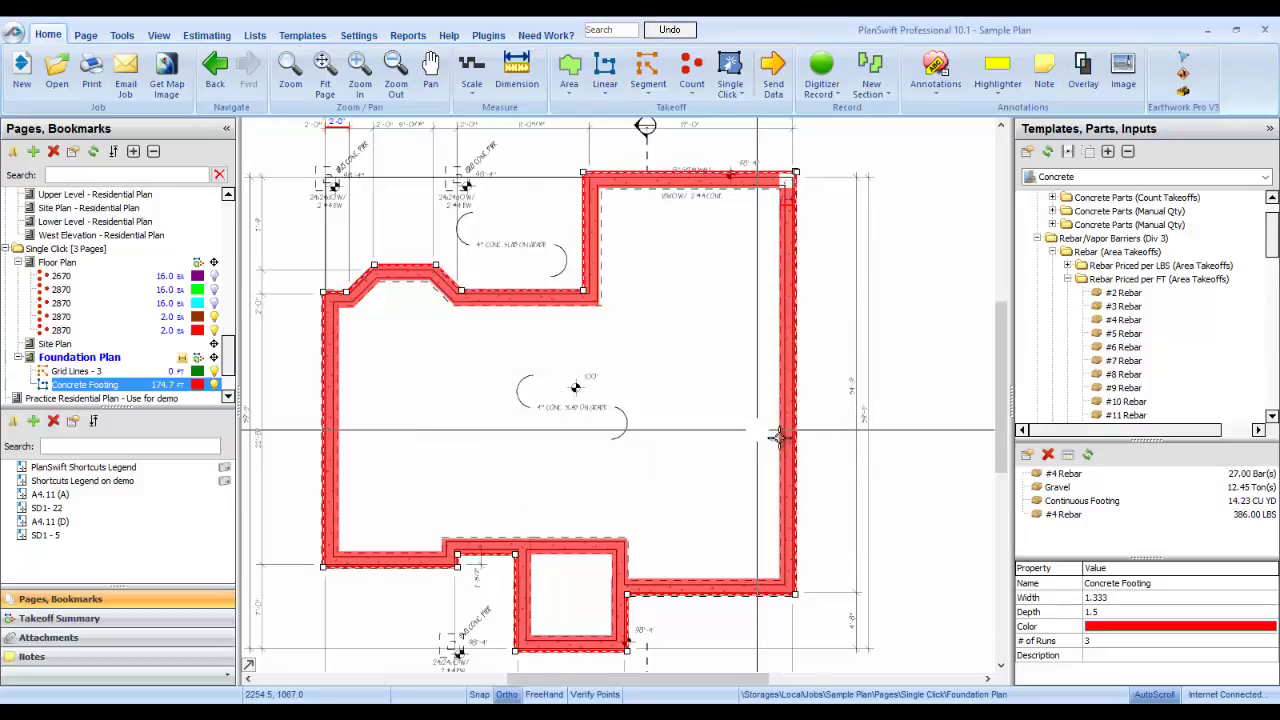
Delete the original #4 Rebar counted in bars from the Concrete Footing, keeping the one in pounds.
left_click(1104, 514)
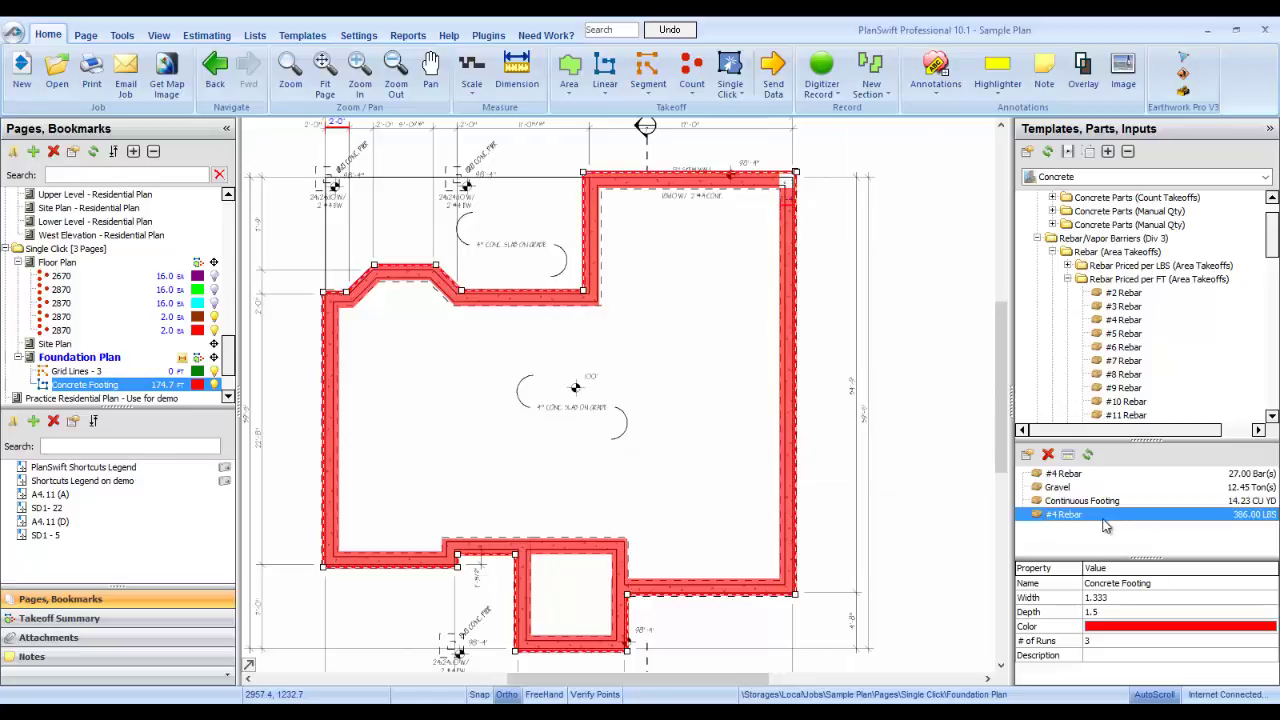
left_click(1080, 474)
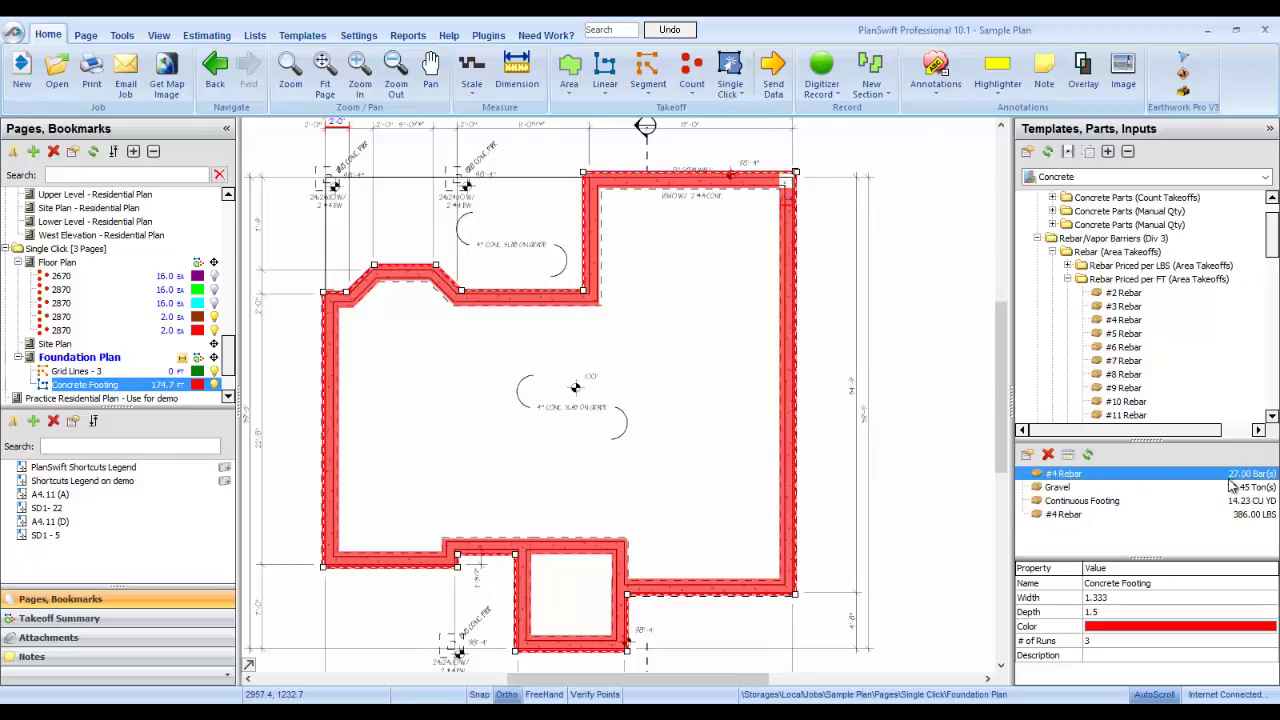
left_click(1048, 456)
left_click(687, 369)
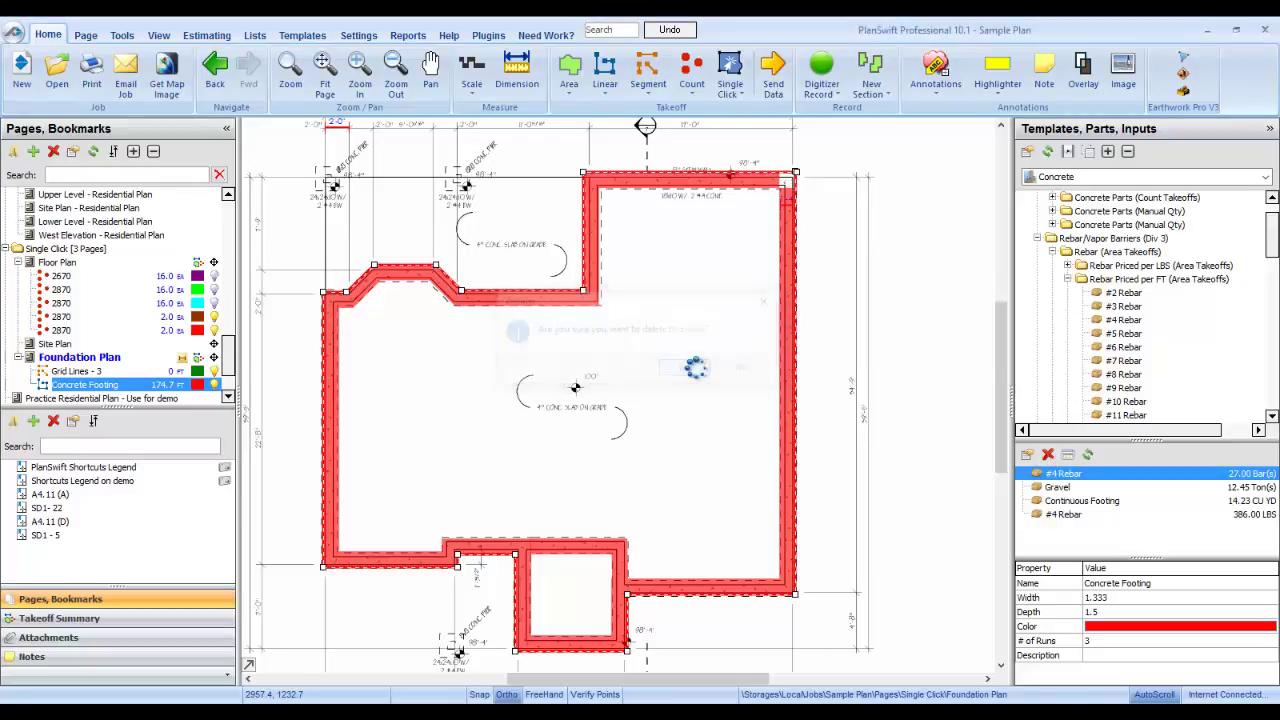
left_click(1066, 501)
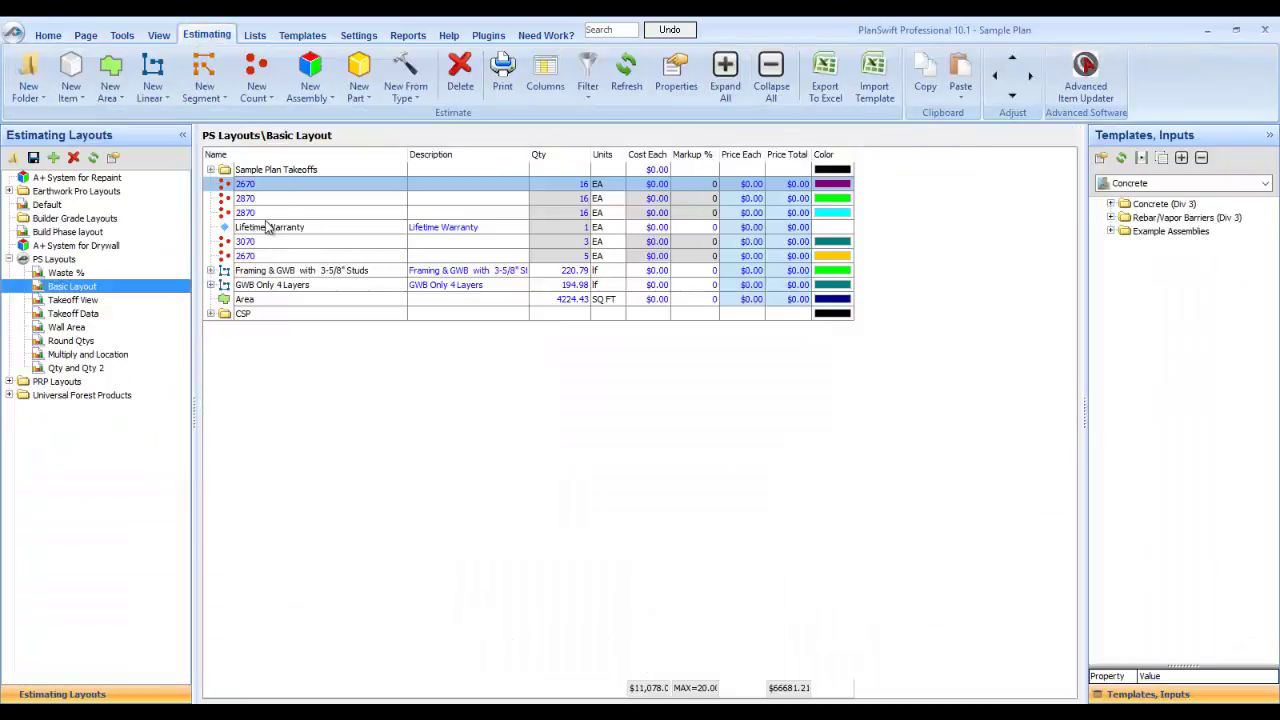
Expand the CSP folder's Concrete Footing in the estimate and review its Gravel, Continuous Footing and #4 Rebar entries.
left_click(211, 314)
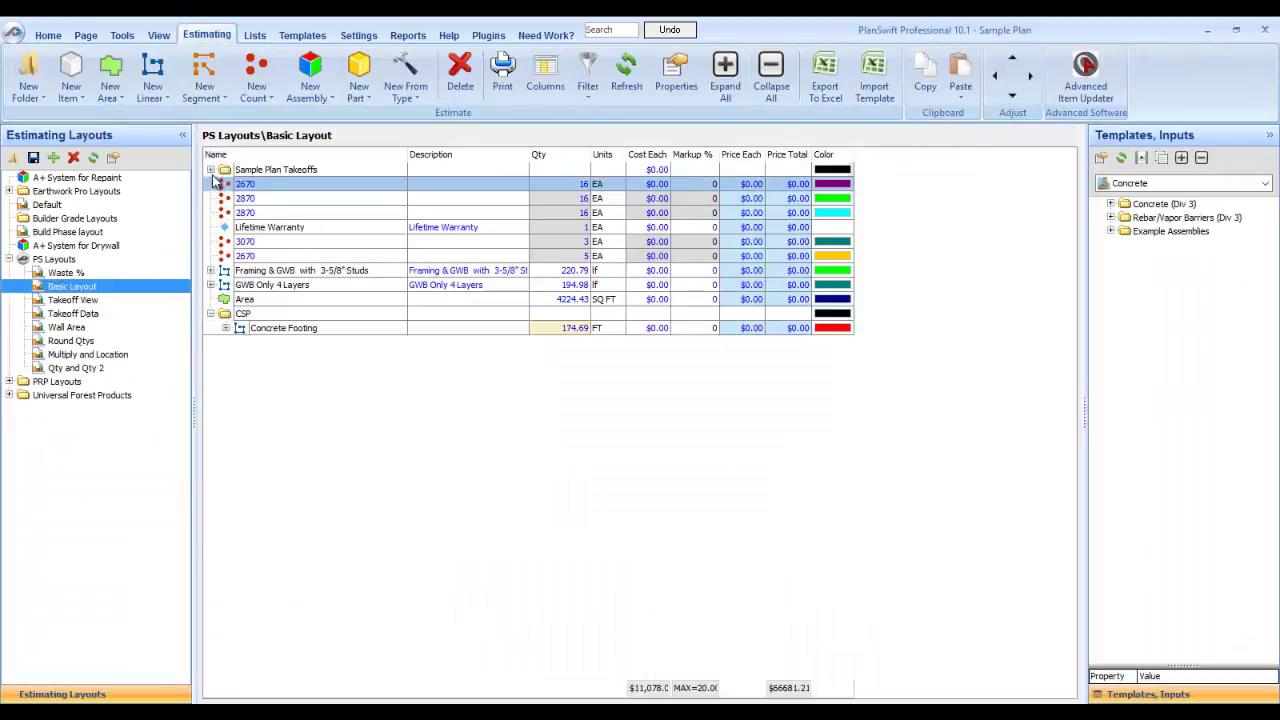
left_click(270, 330)
left_click(226, 328)
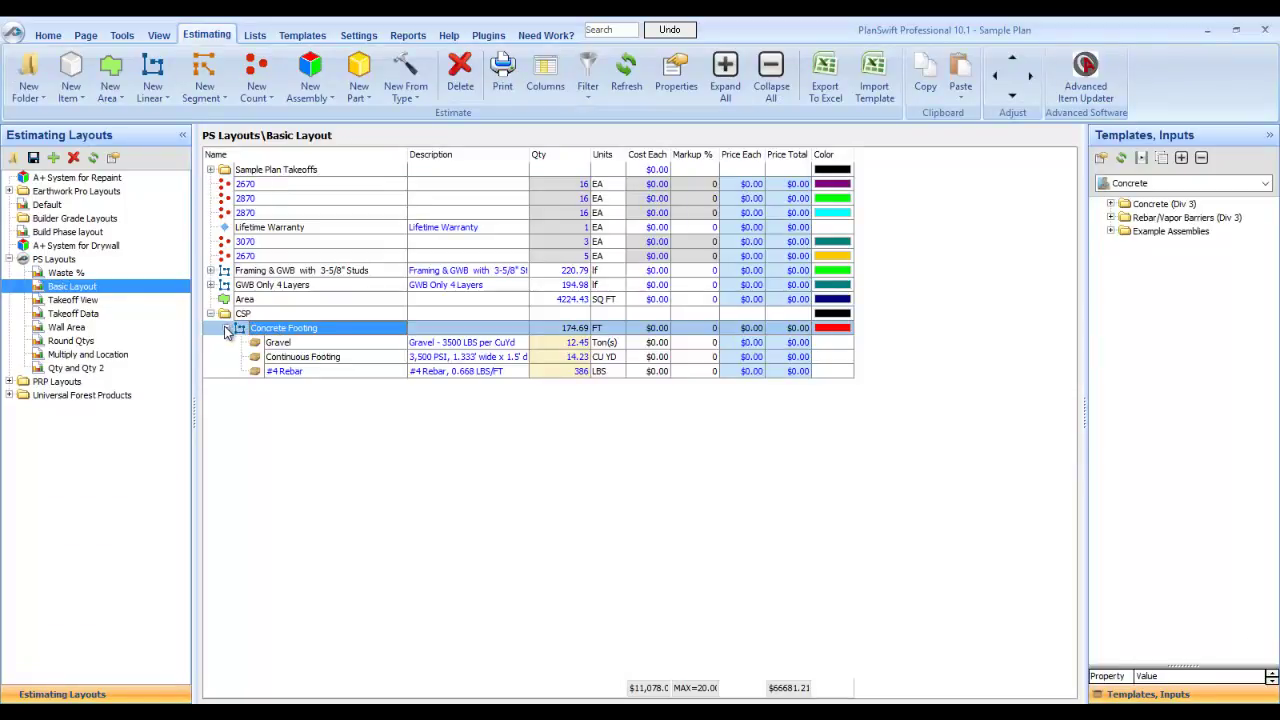
left_click(318, 344)
left_click(322, 358)
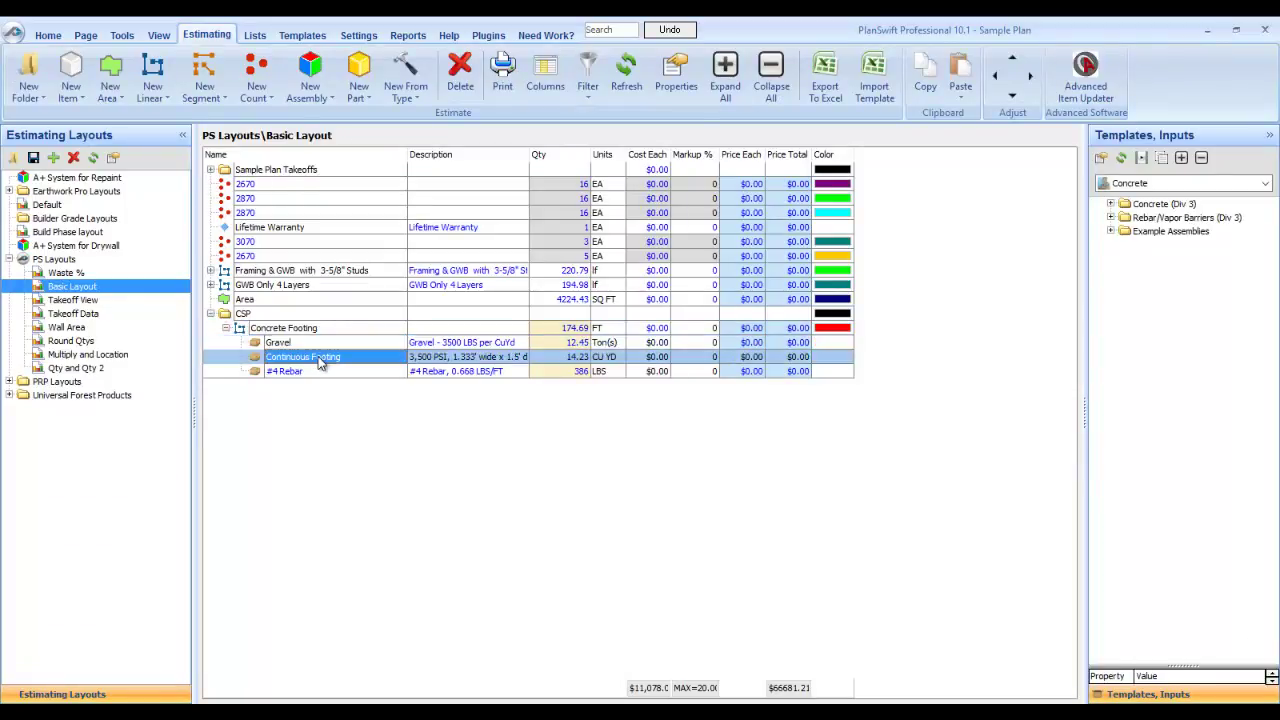
left_click(323, 372)
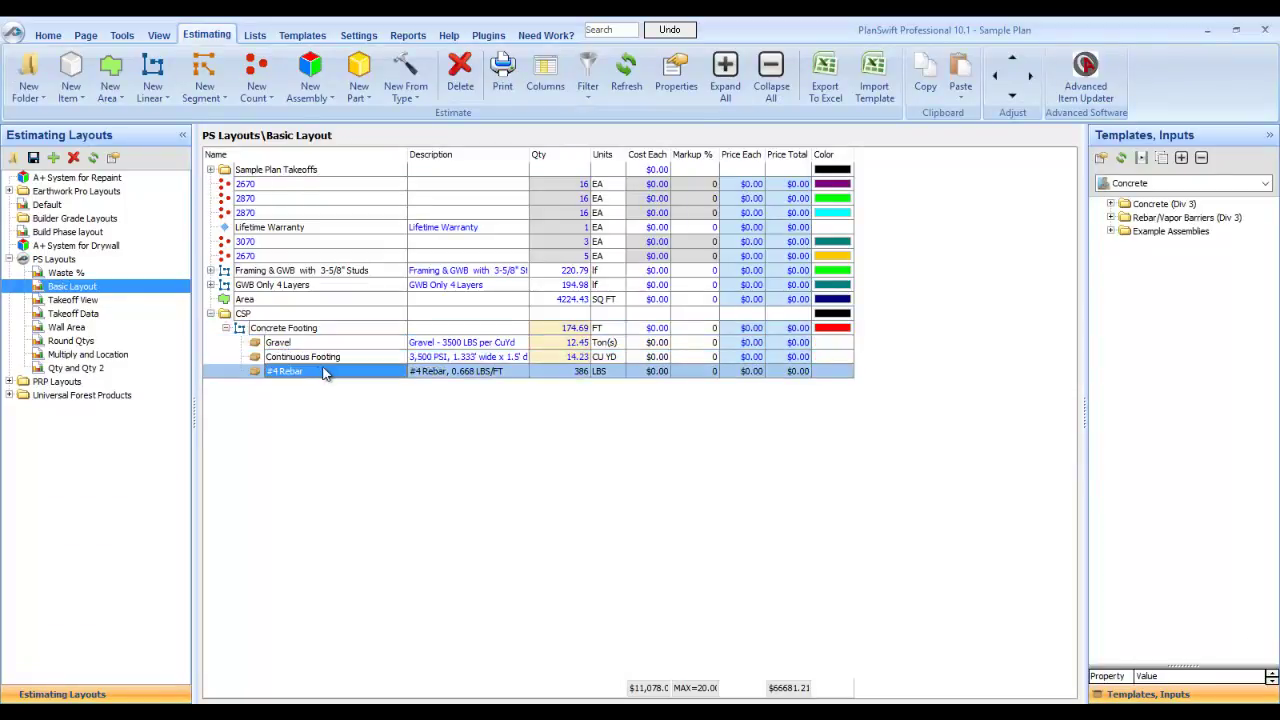
Set the cost each to $35 for Gravel, $110 for Continuous Footing and $0.55 for #4 Rebar.
left_click(657, 343)
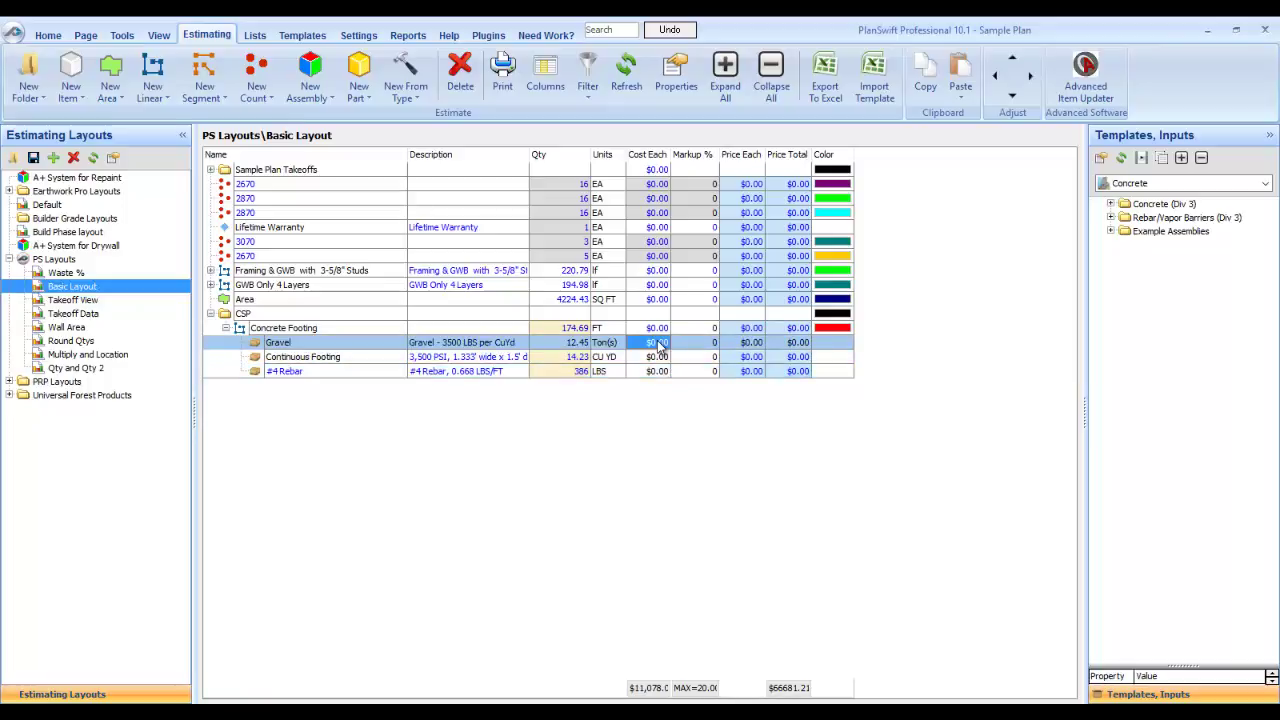
left_click(660, 345)
type("35")
left_click(640, 365)
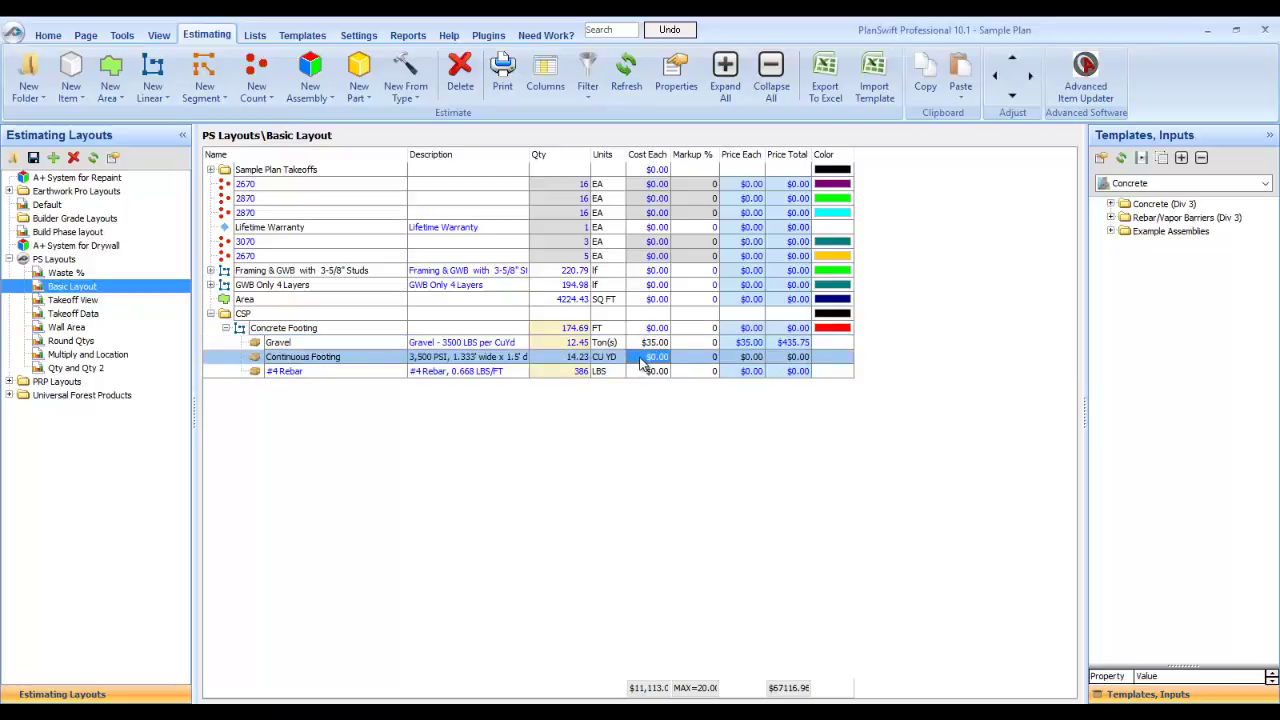
left_click(640, 362)
type("110")
left_click(649, 373)
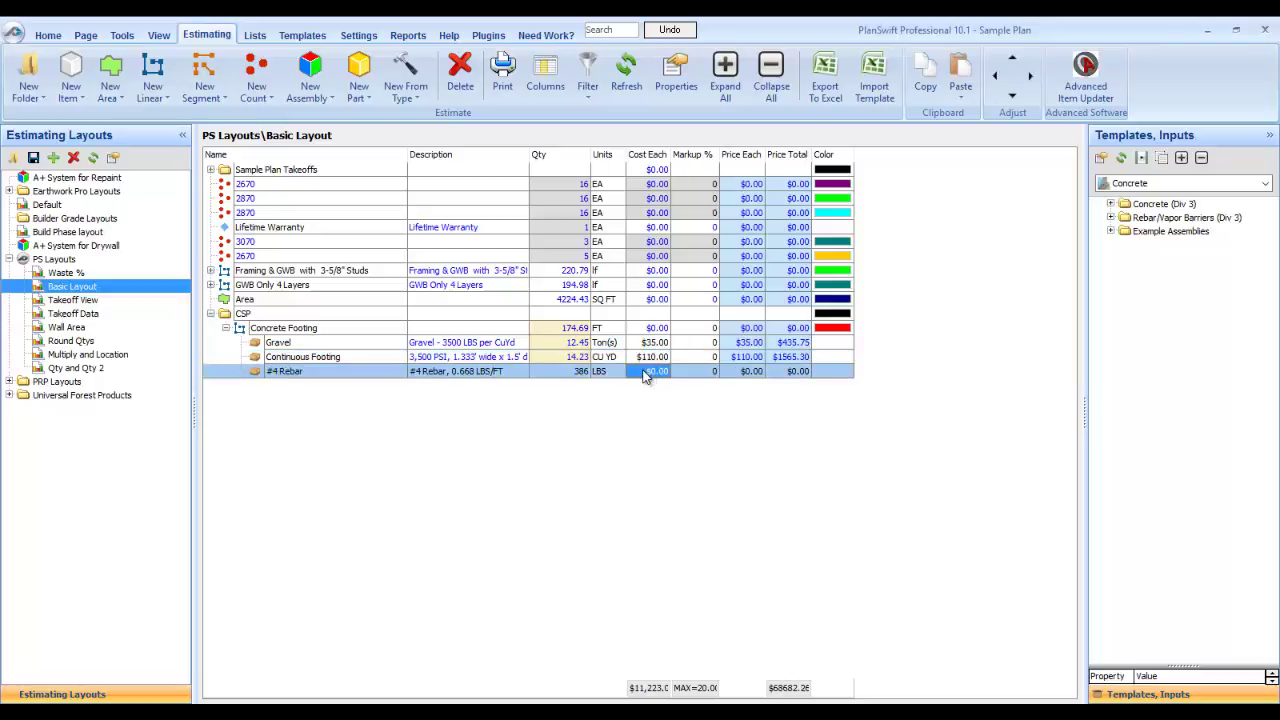
left_click(644, 372)
left_click(452, 374)
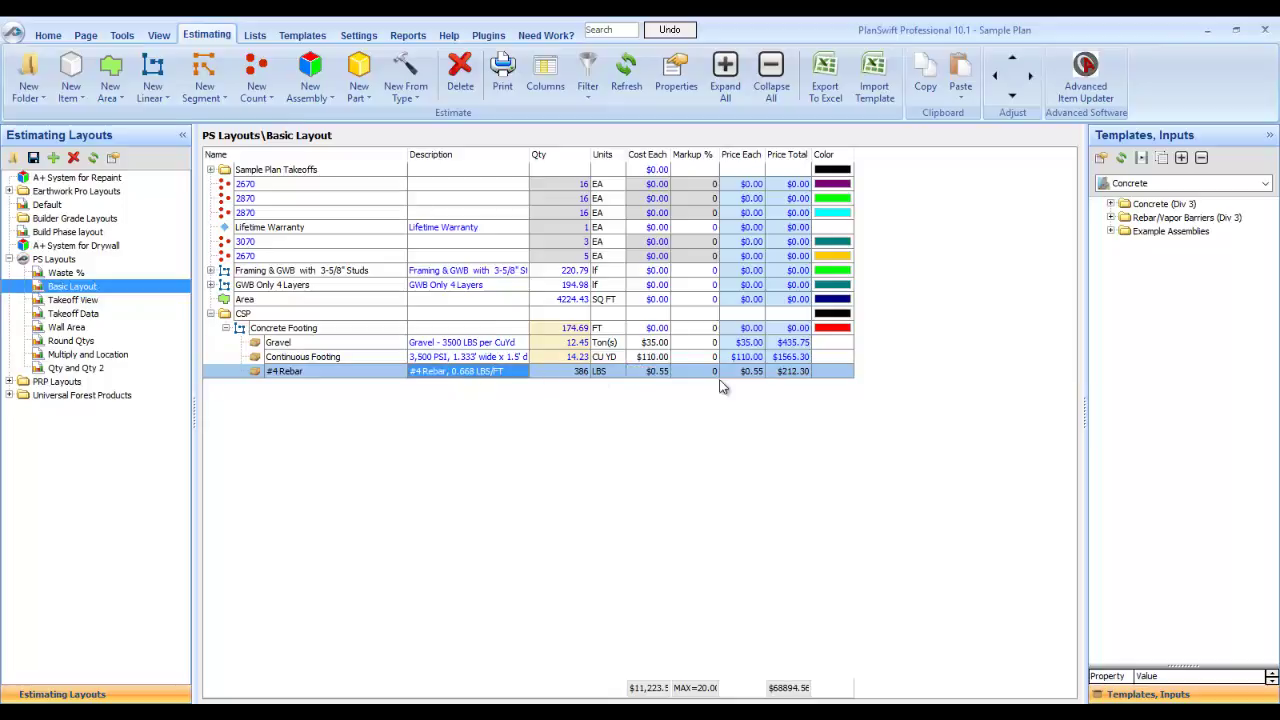
Check the total prices of the Gravel, Continuous Footing and #4 Rebar under Concrete Footing.
left_click(799, 345)
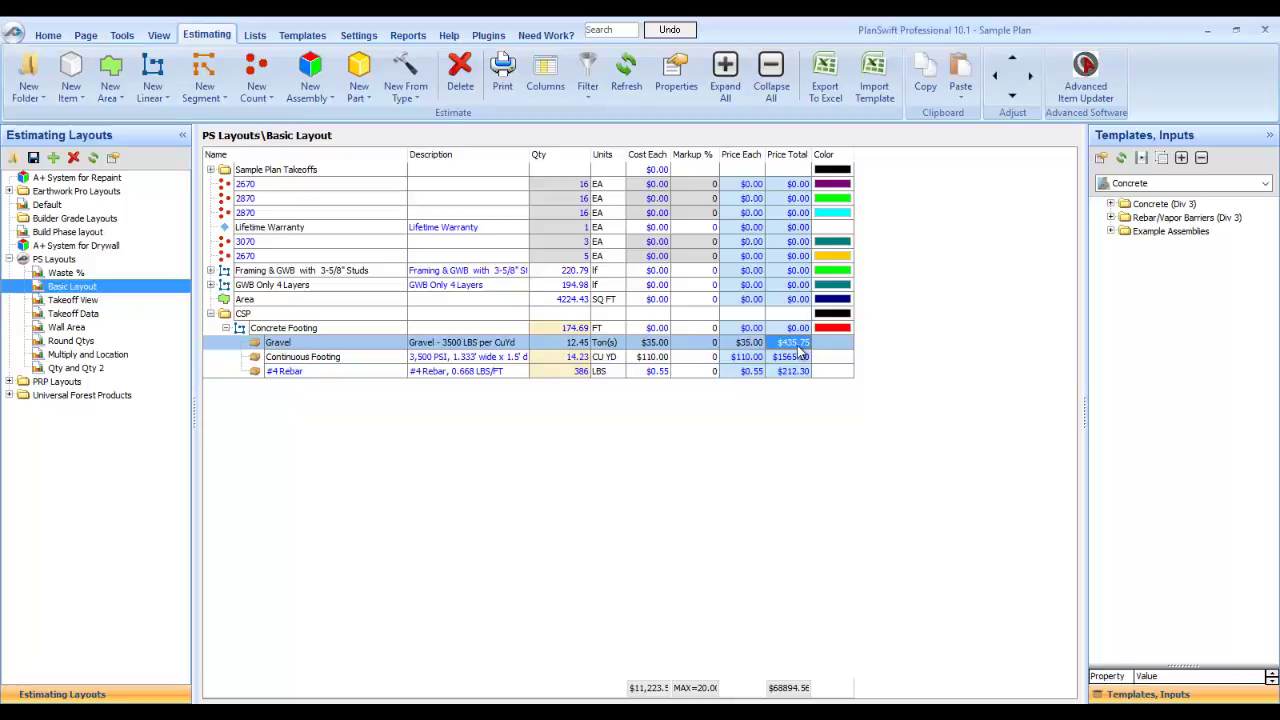
left_click(799, 357)
left_click(797, 371)
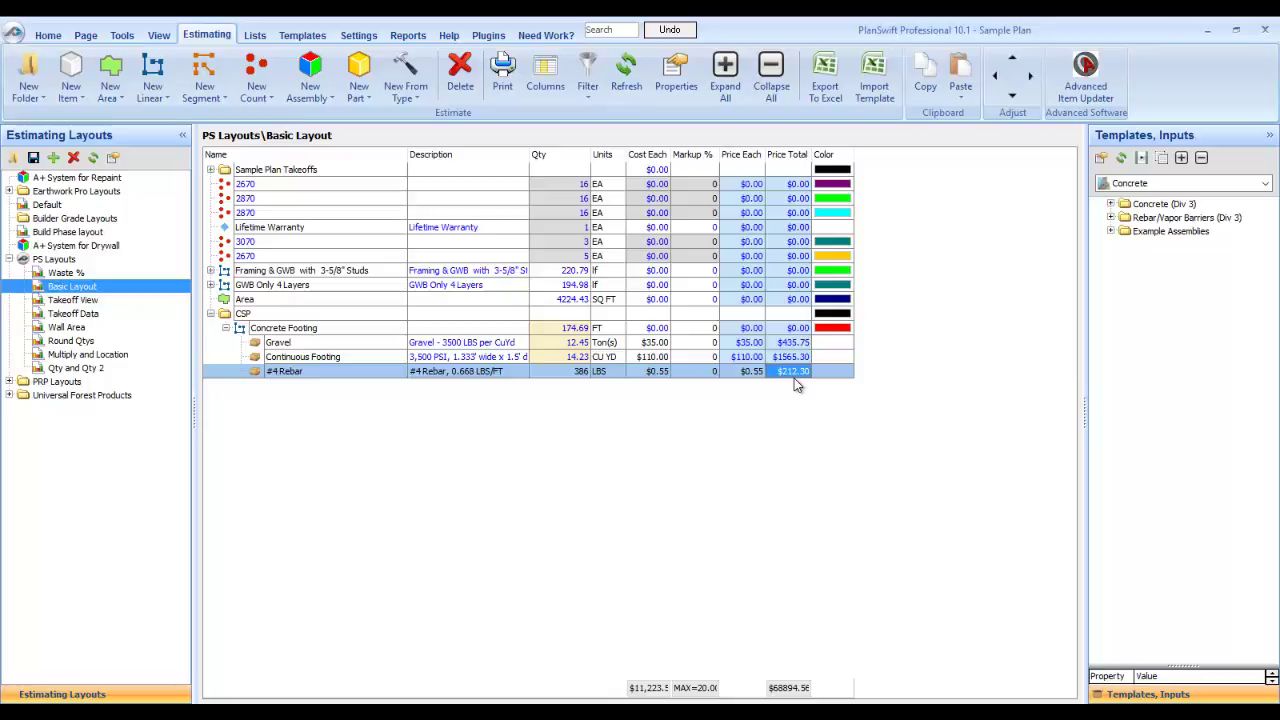
left_click(288, 328)
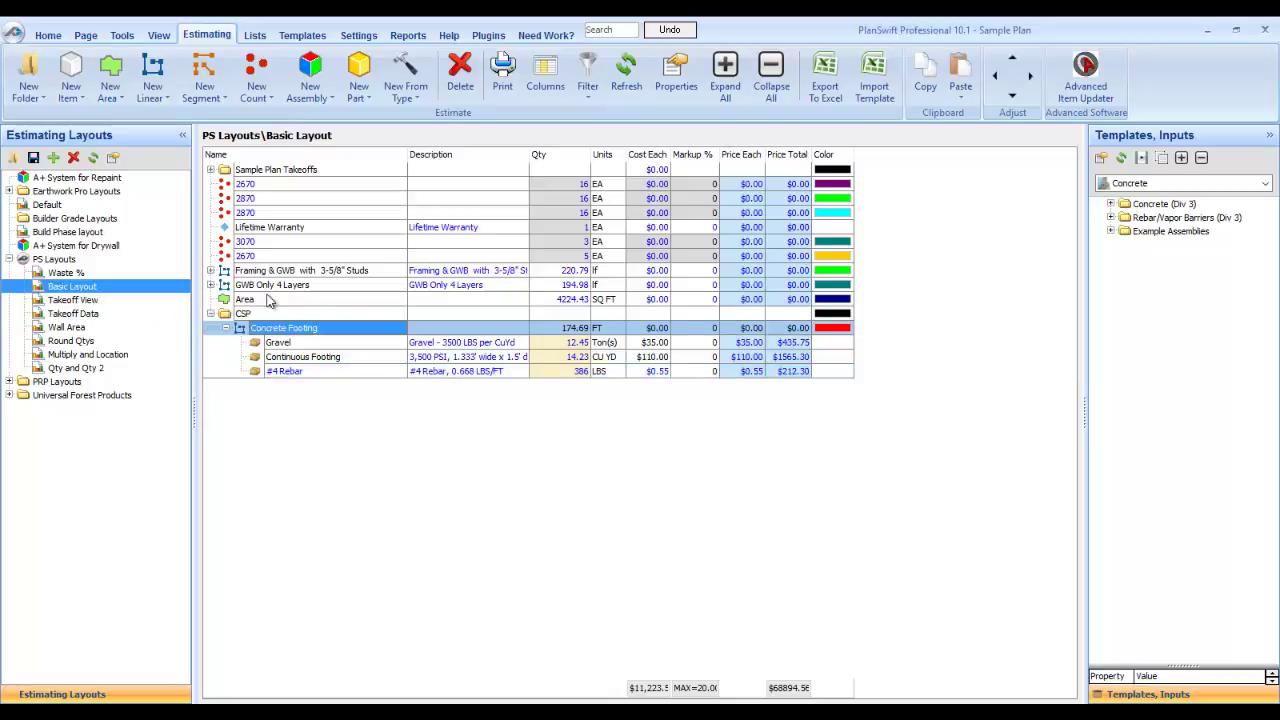
Return to the foundation plan drawing and hide the Concrete Footing takeoff.
left_click(48, 35)
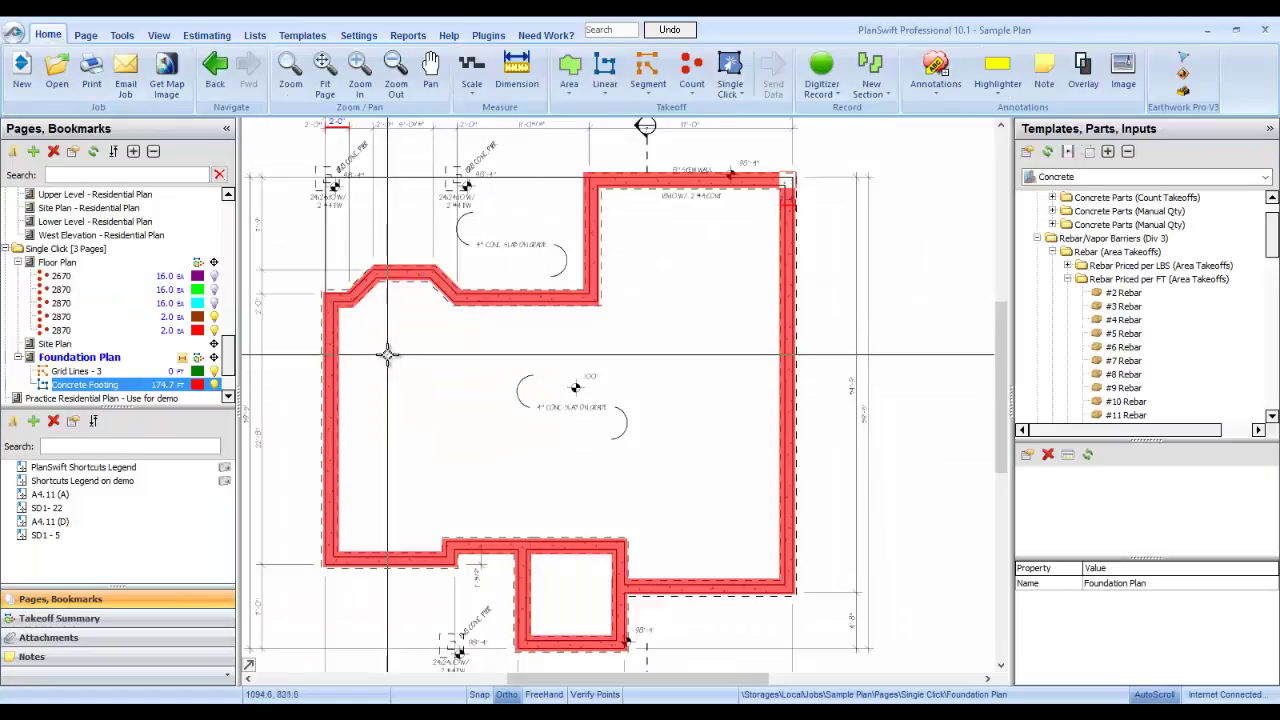
scroll(574, 437, "up", 2)
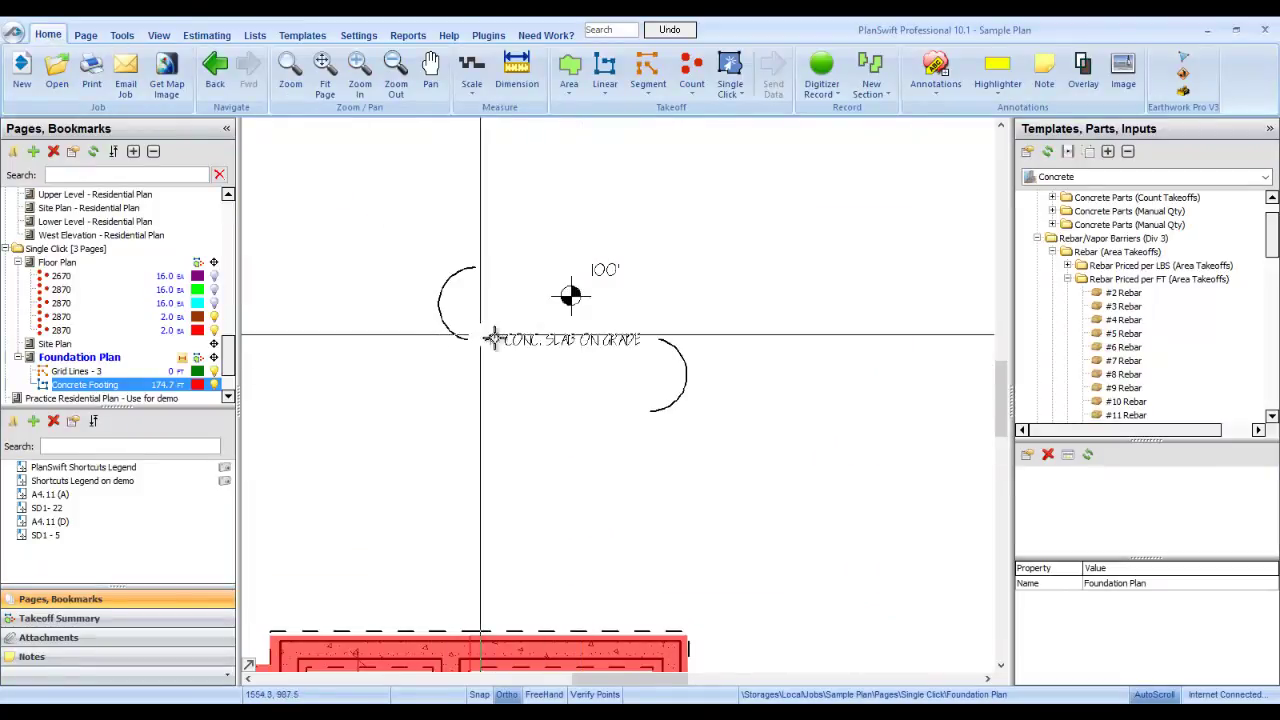
scroll(443, 414, "down", 2)
left_click_drag(443, 414, 498, 443)
scroll(498, 443, "down", 2)
left_click(213, 386)
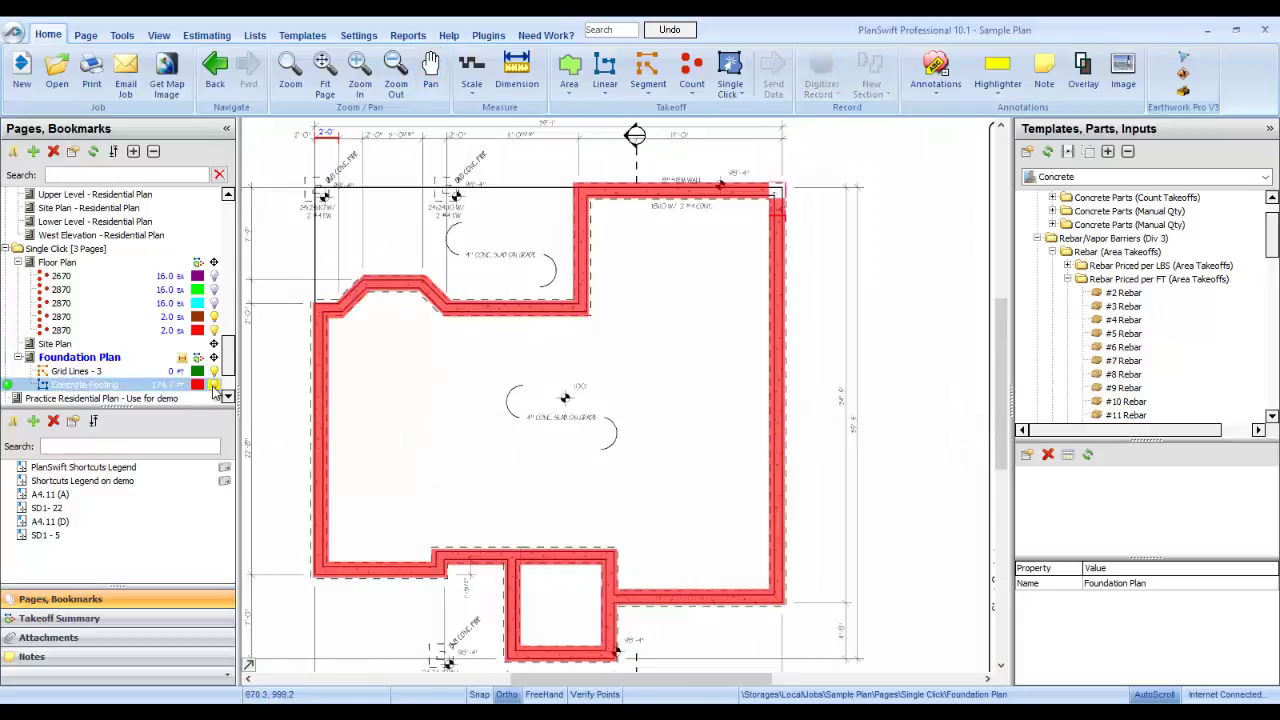
left_click(215, 387)
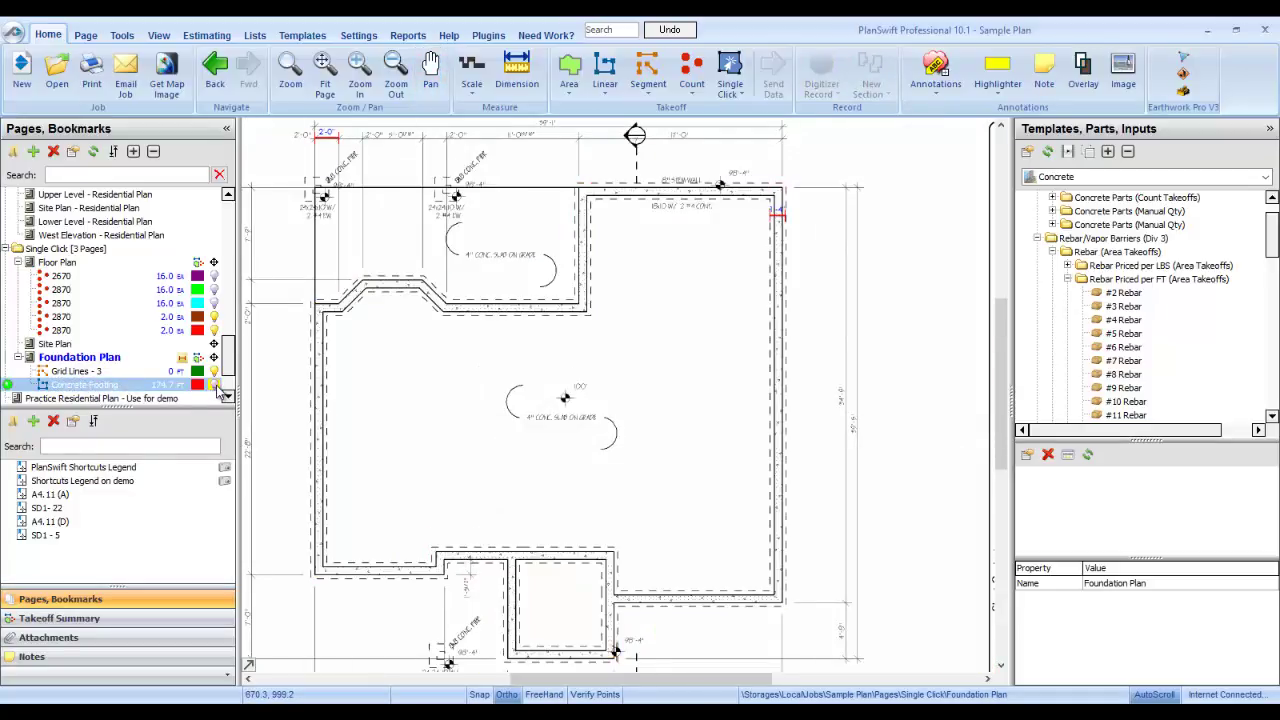
left_click_drag(478, 421, 533, 423)
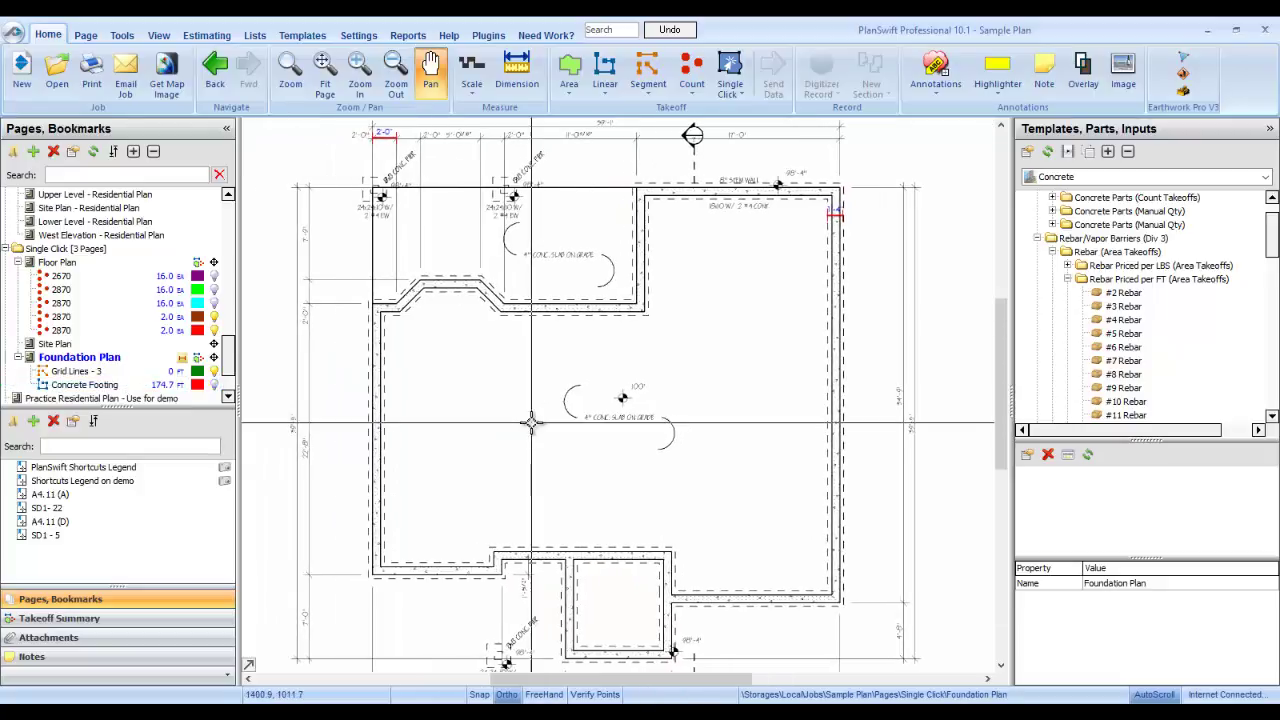
Start a takeoff with the Slab example area assembly, using a thickness of 4, green color and the CSP folder.
left_click(1037, 238)
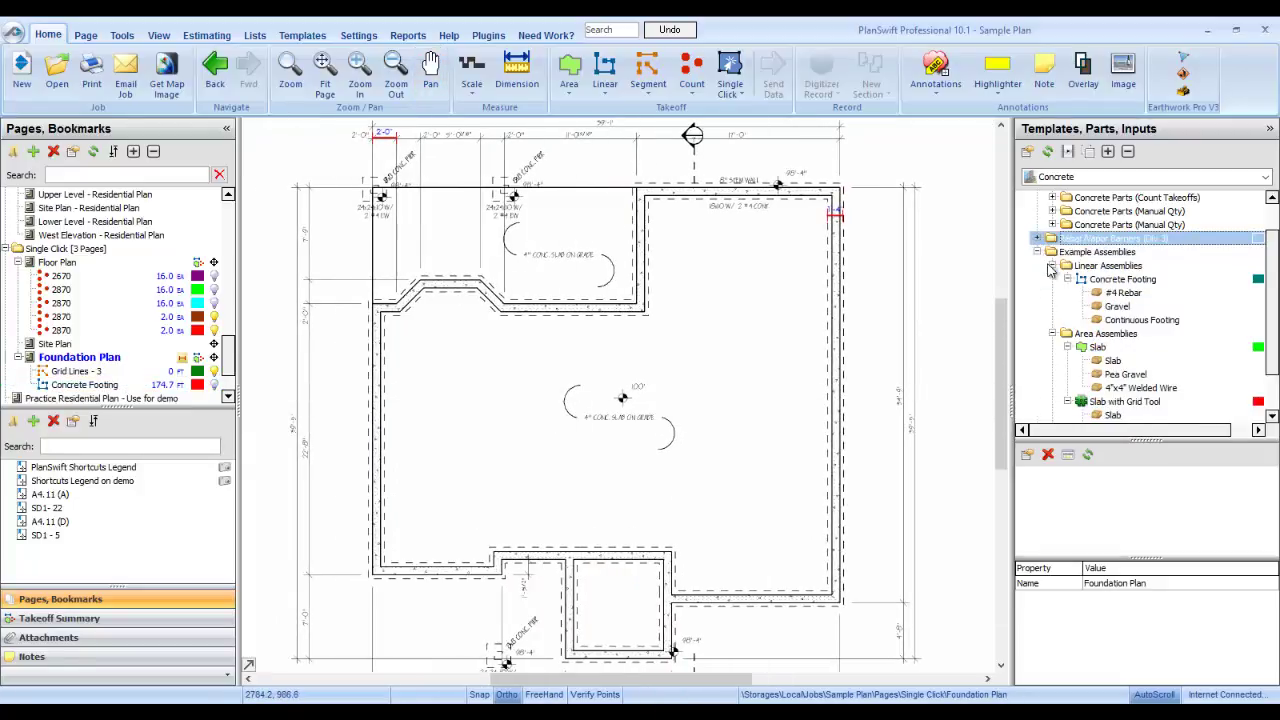
left_click(1082, 347)
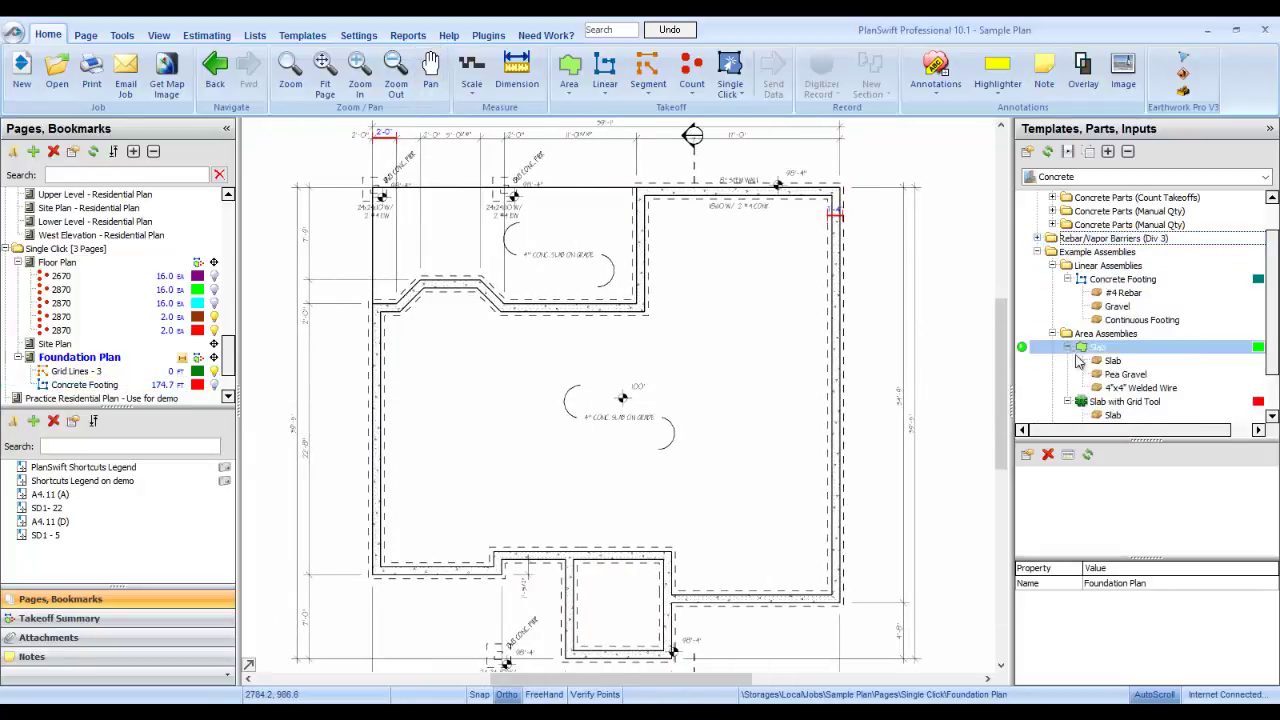
double_click(1024, 352)
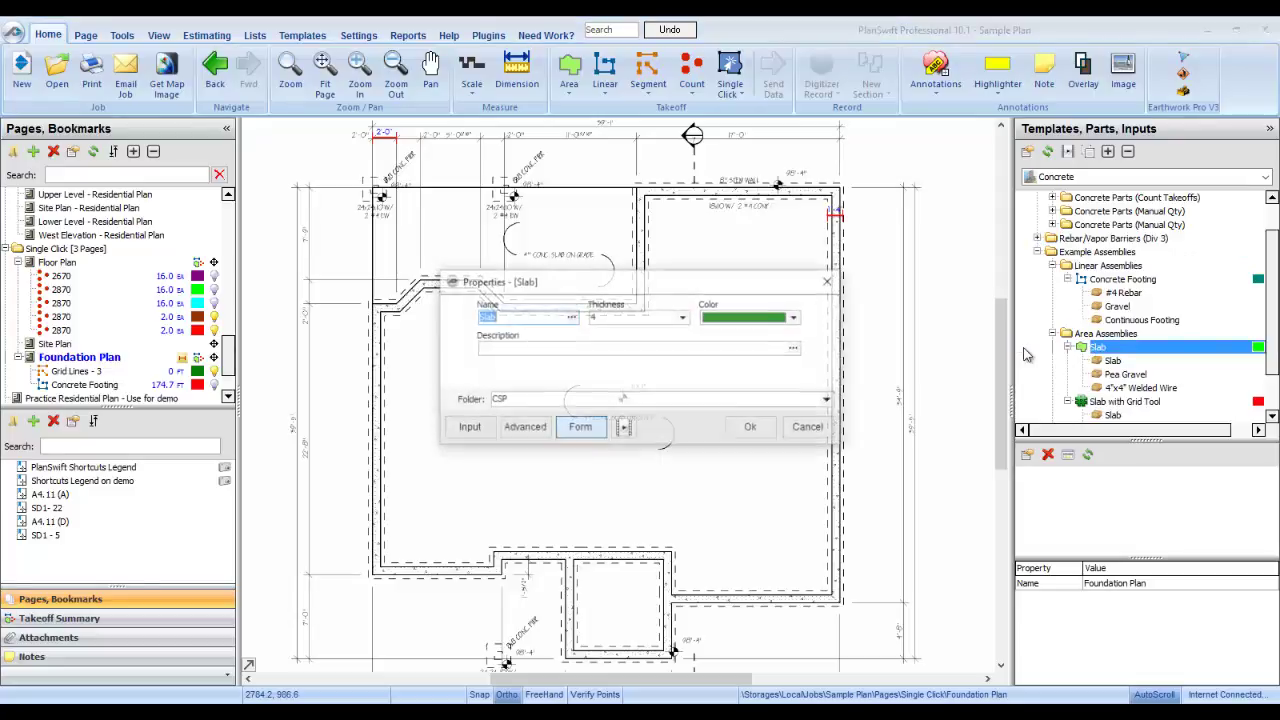
left_click(683, 317)
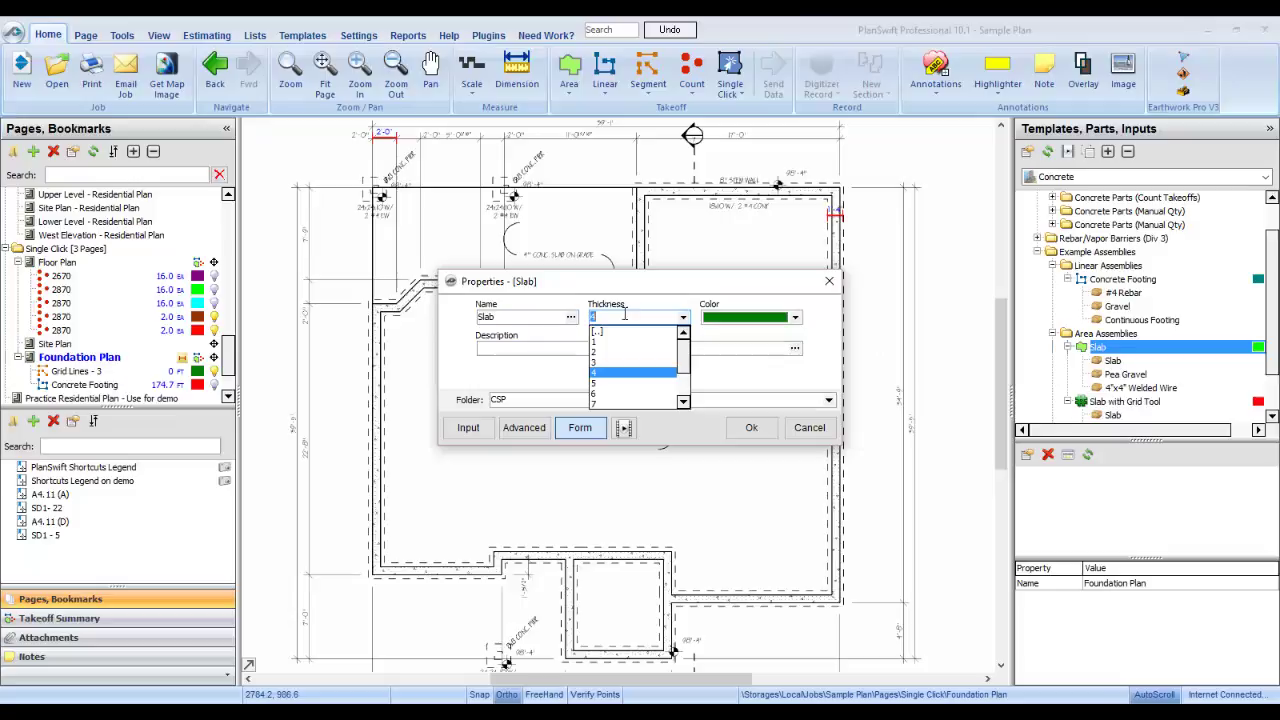
left_click(612, 374)
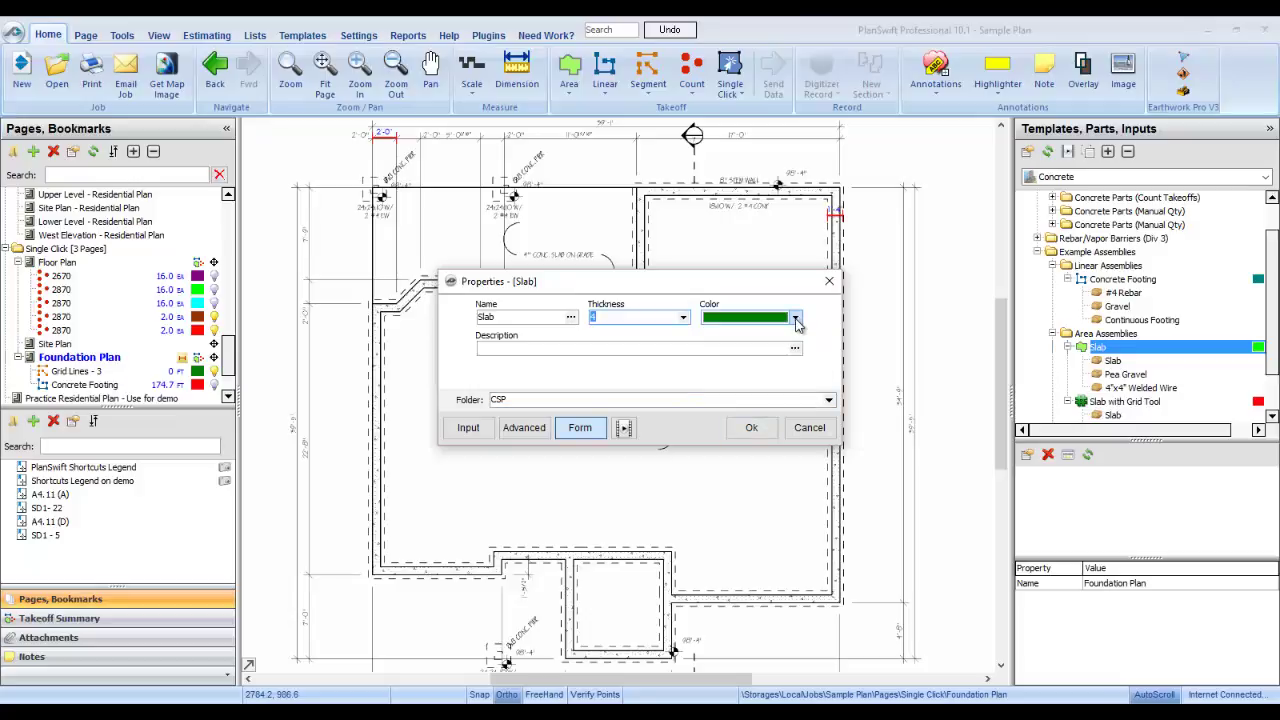
left_click(760, 428)
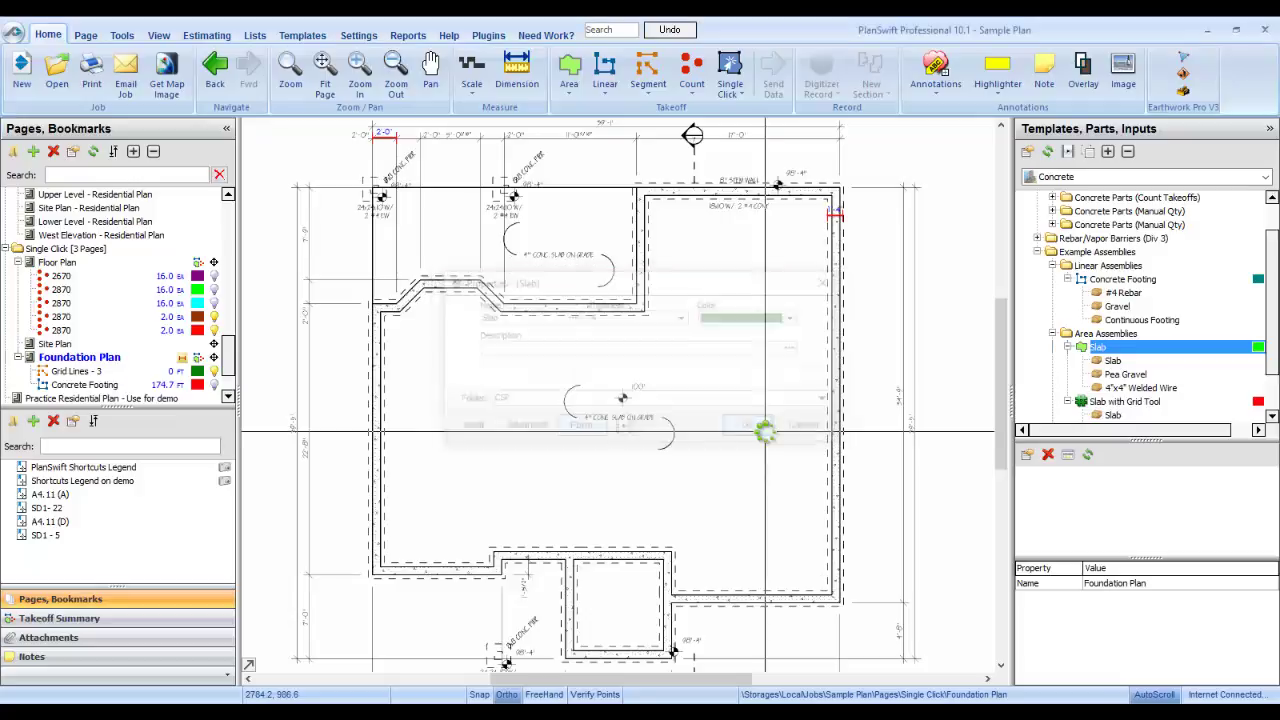
Trace the slab area along the inner edges of the foundation walls, from the corner beside the angled bay clockwise around, and finish recording.
left_click(380, 312)
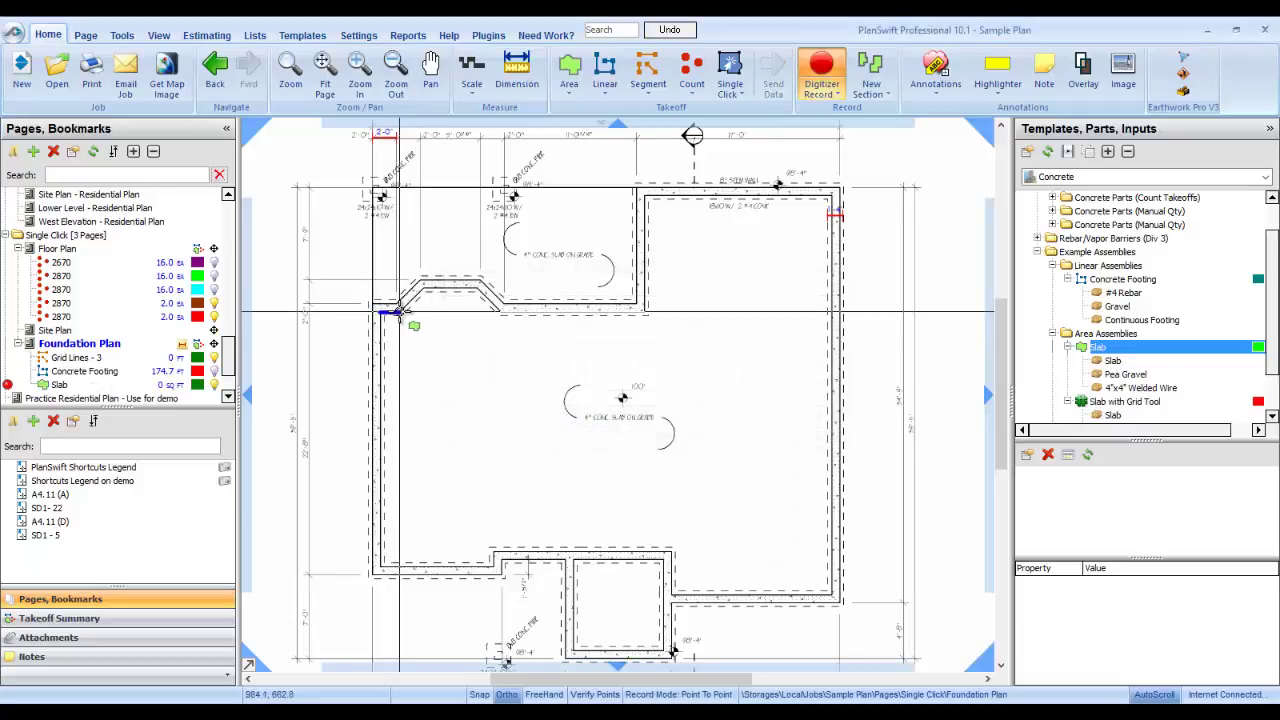
left_click(400, 312)
left_click(421, 290)
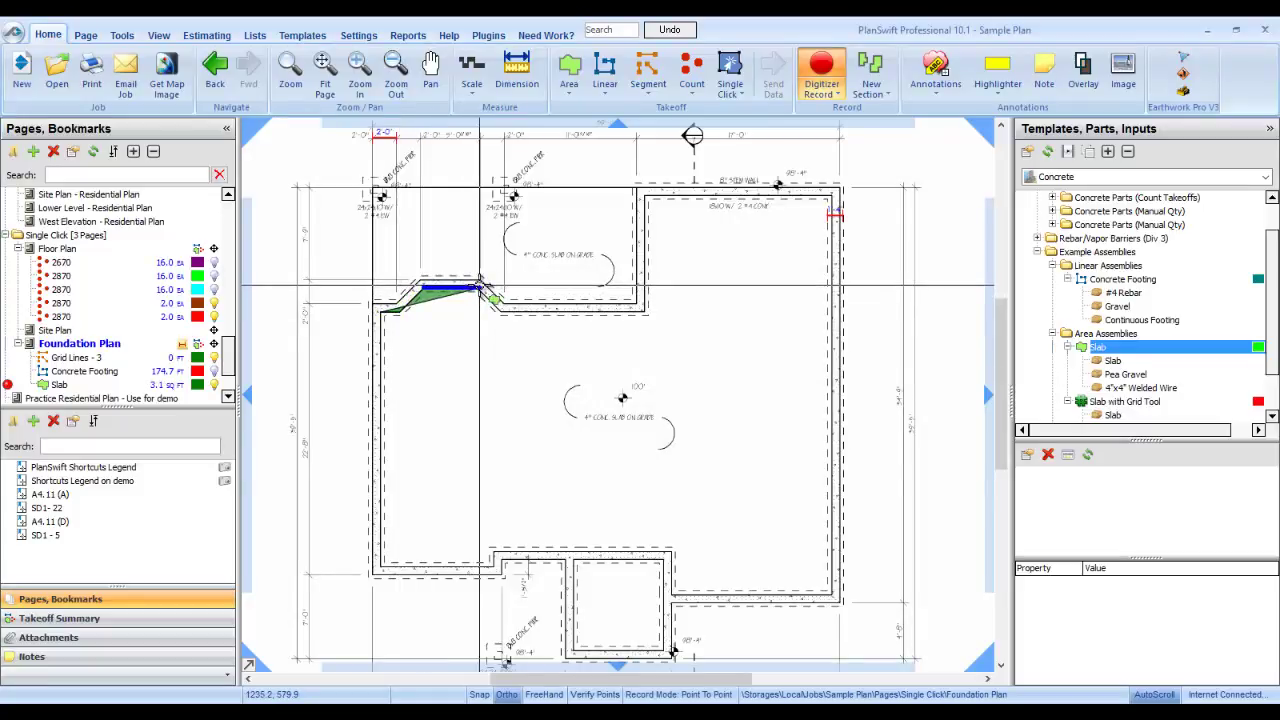
left_click(480, 287)
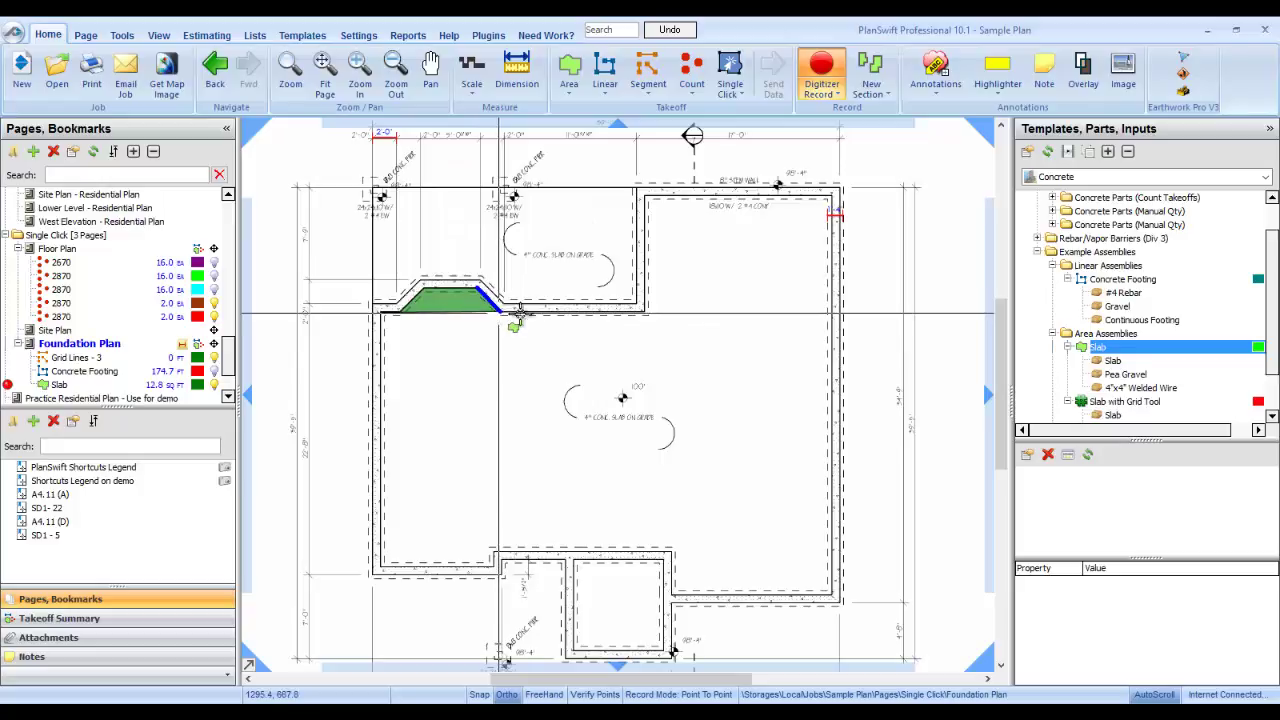
left_click(501, 314)
left_click(648, 285)
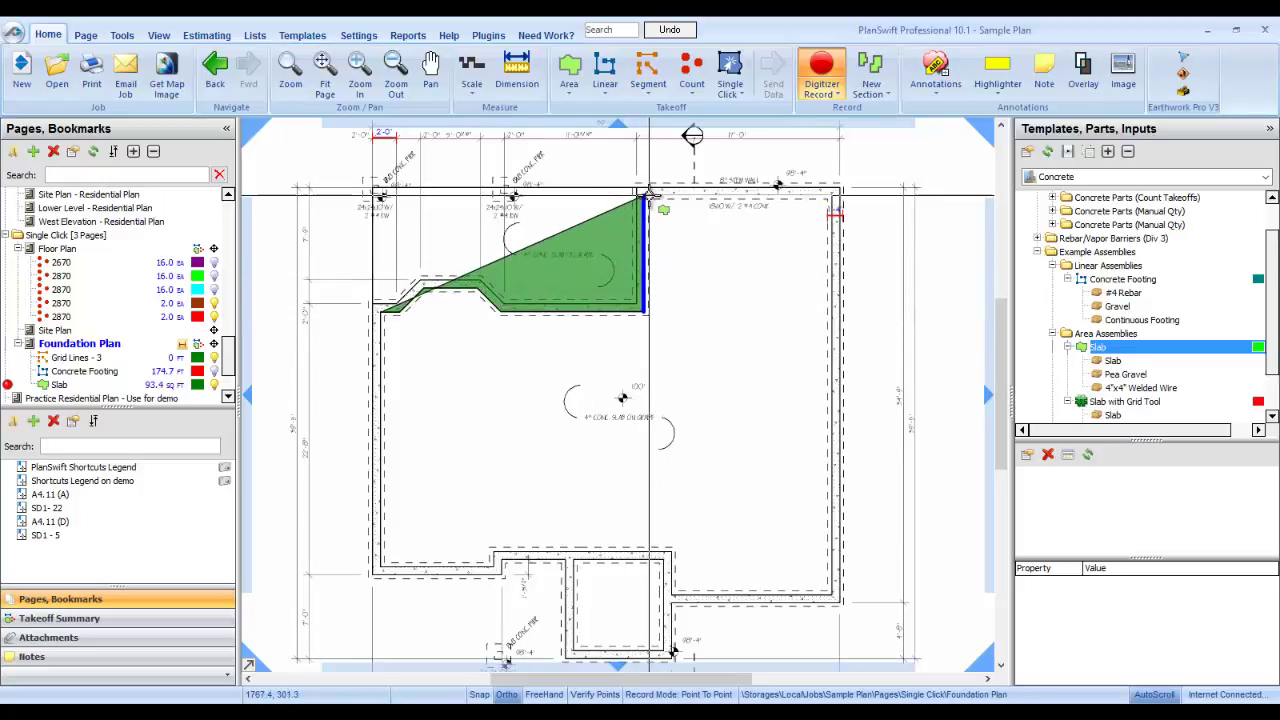
left_click(645, 196)
left_click(830, 197)
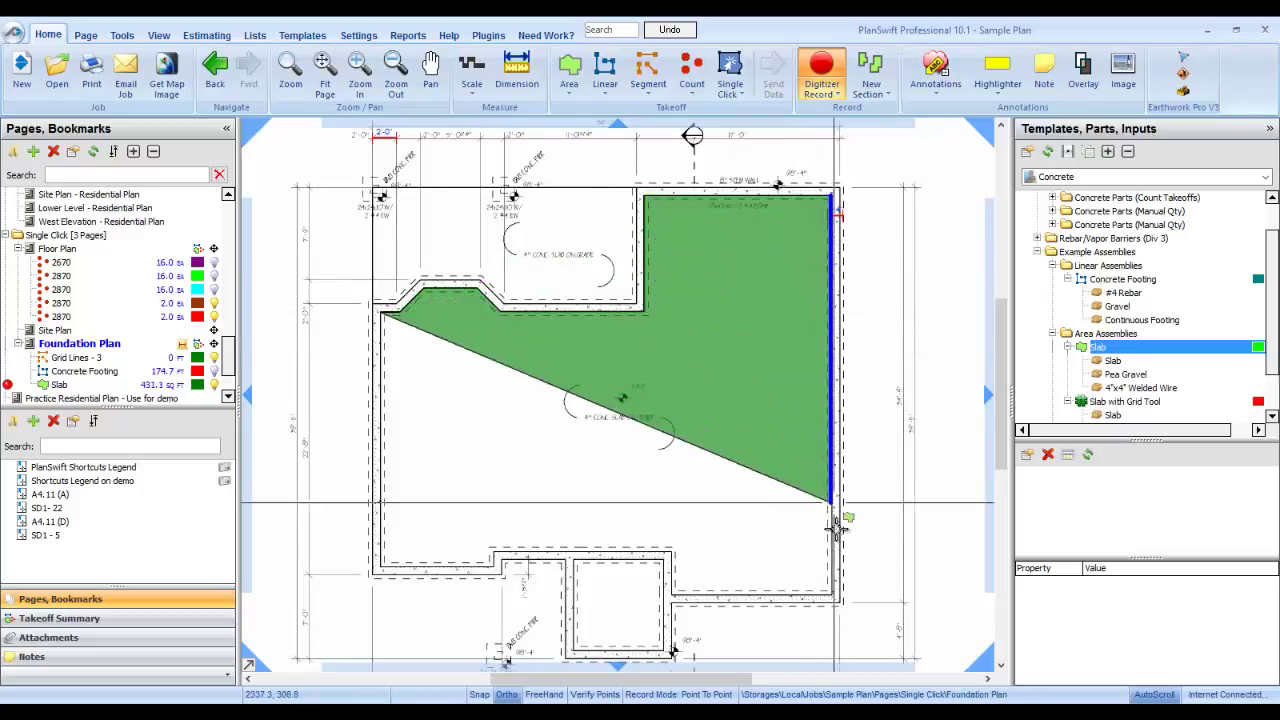
left_click(830, 592)
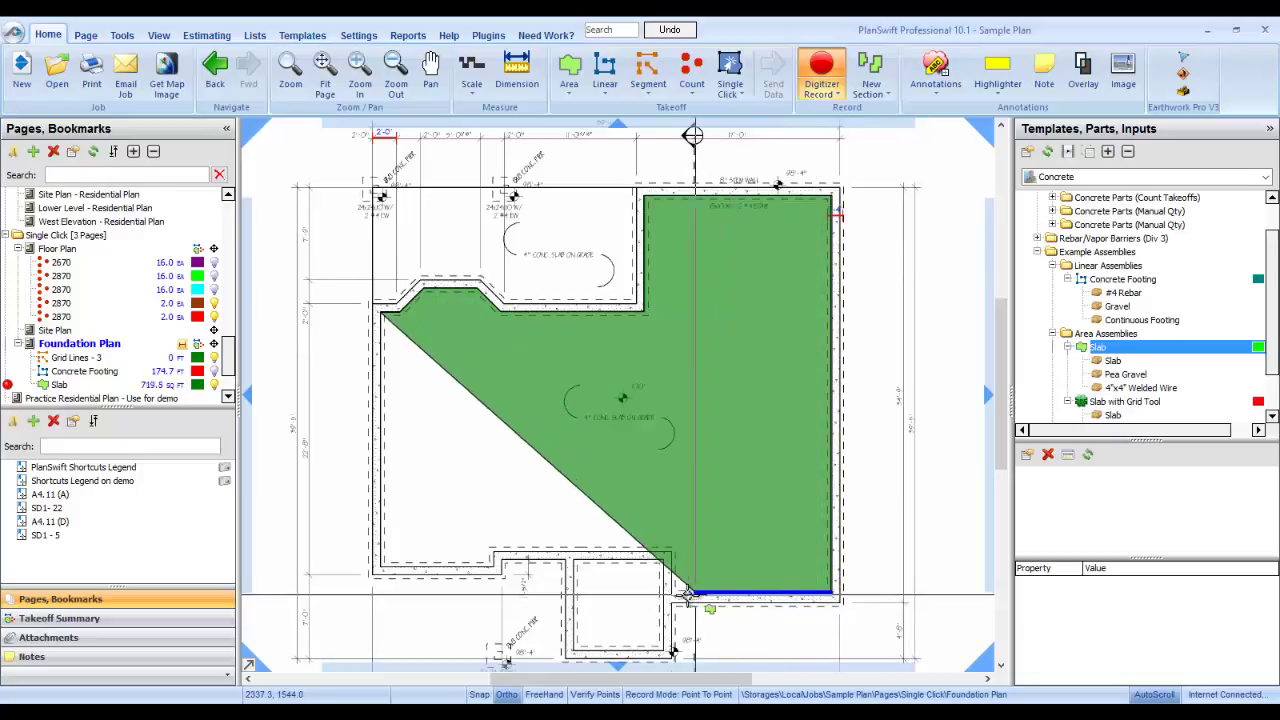
left_click(668, 593)
left_click(668, 551)
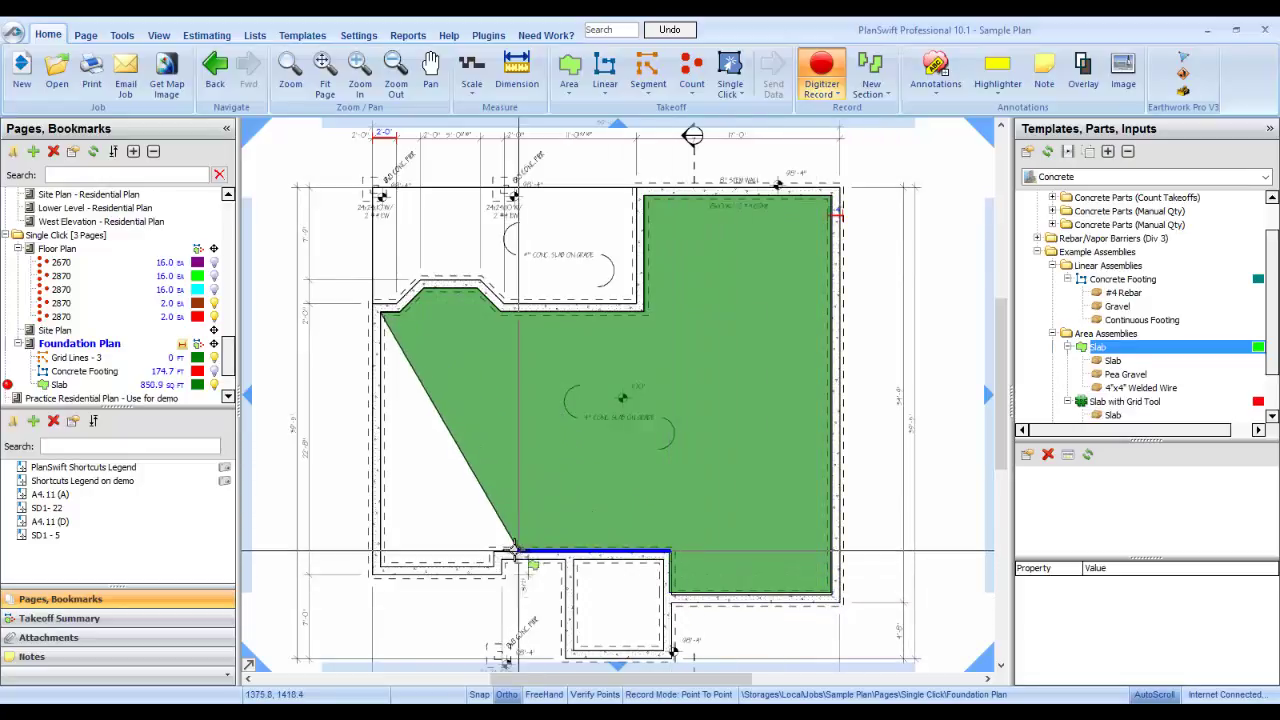
left_click(497, 551)
left_click(497, 567)
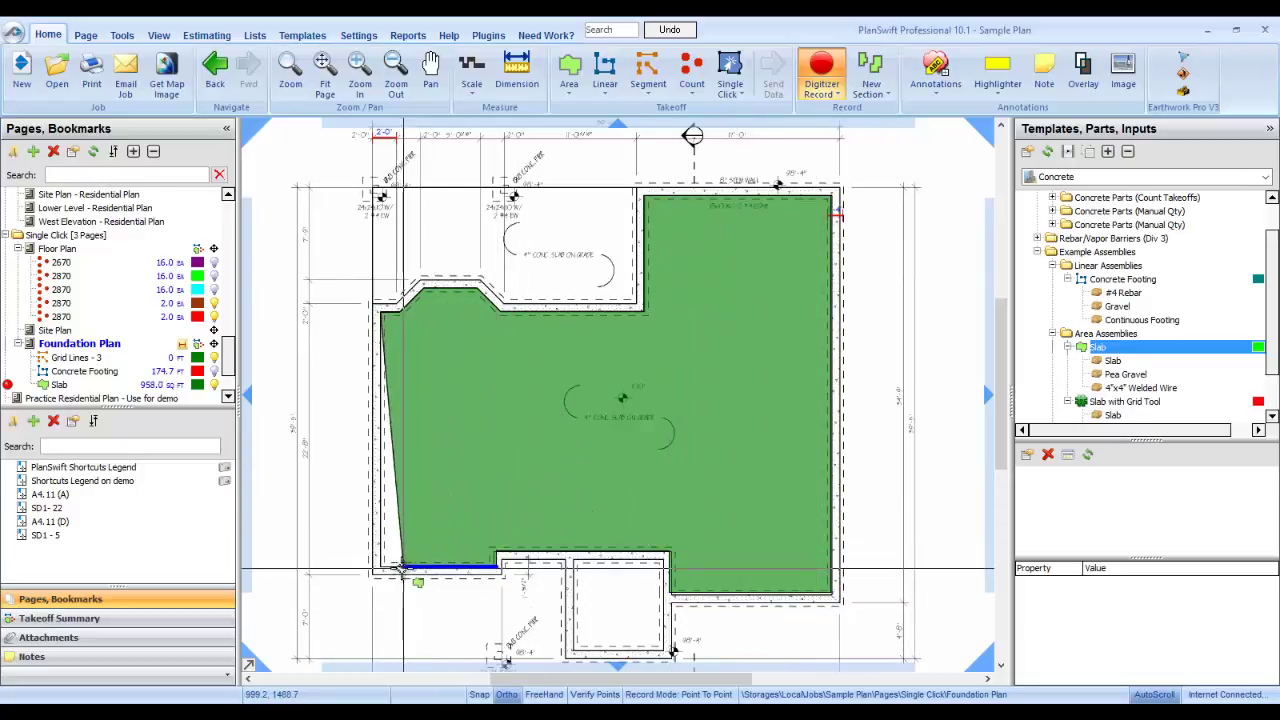
left_click(378, 568)
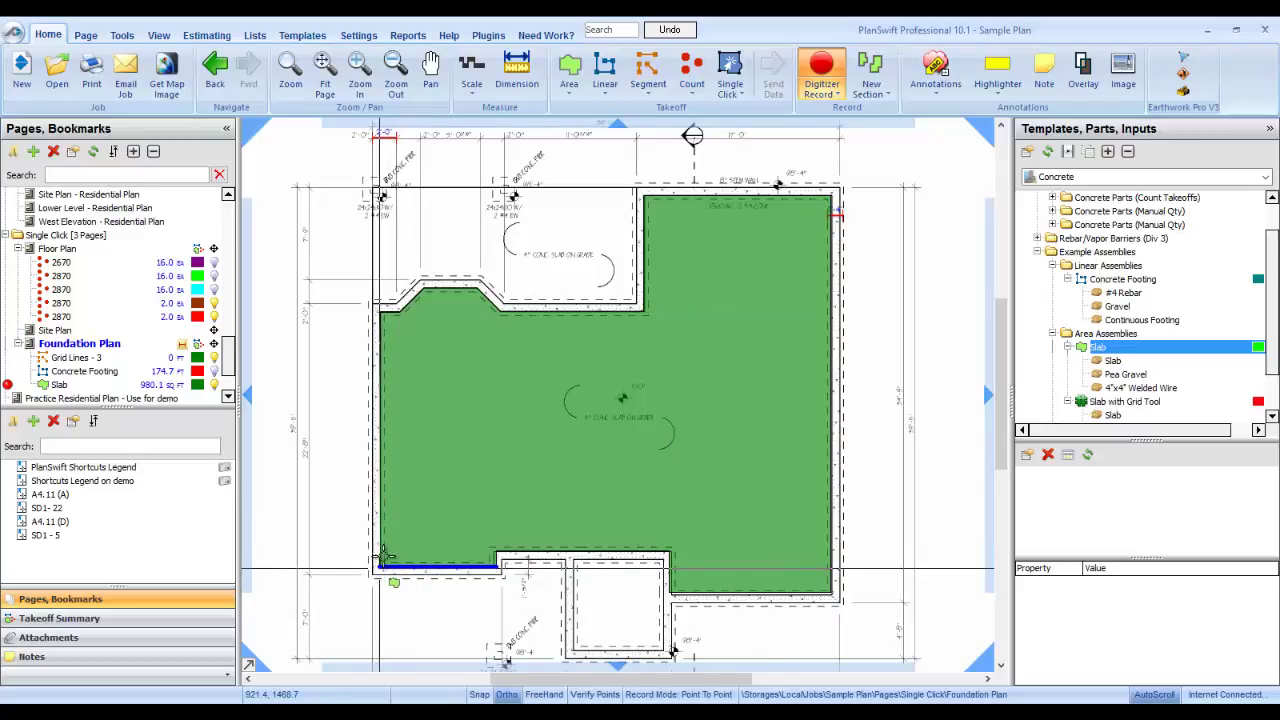
right_click(394, 396)
left_click(425, 427)
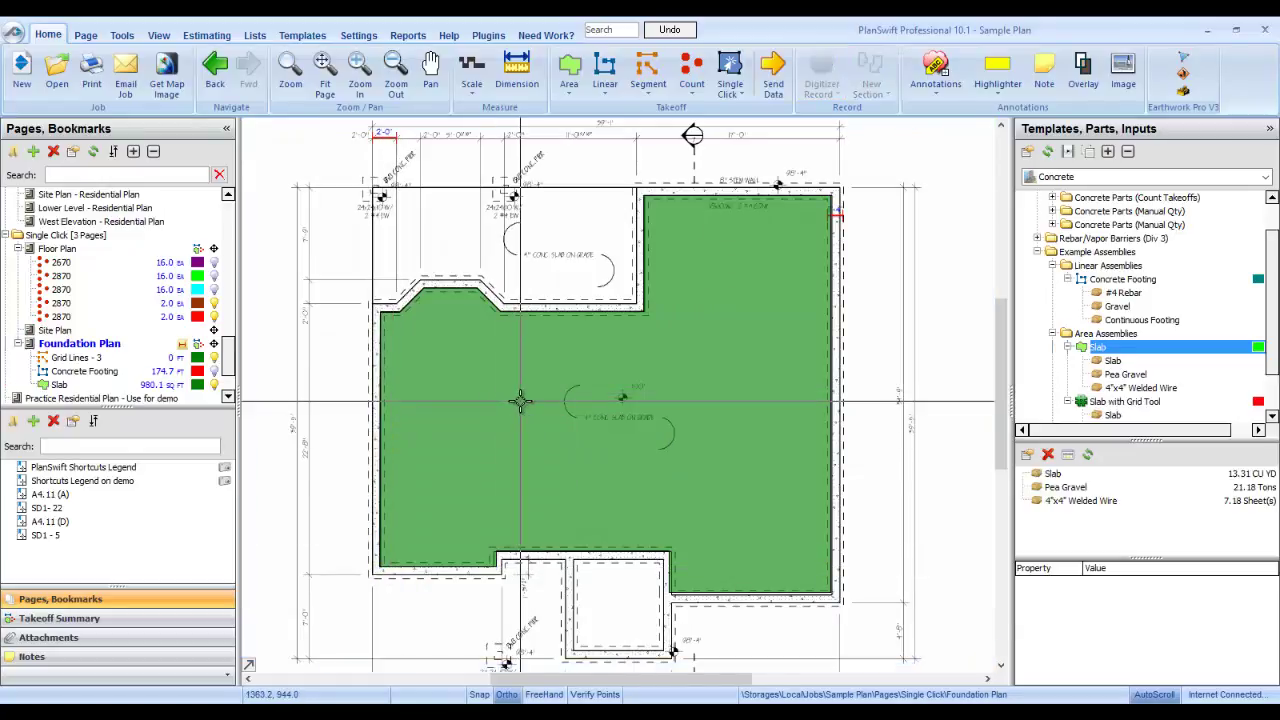
Check the slab takeoff's area and the quantities of its Slab and Pea Gravel parts.
mouse_move(520, 400)
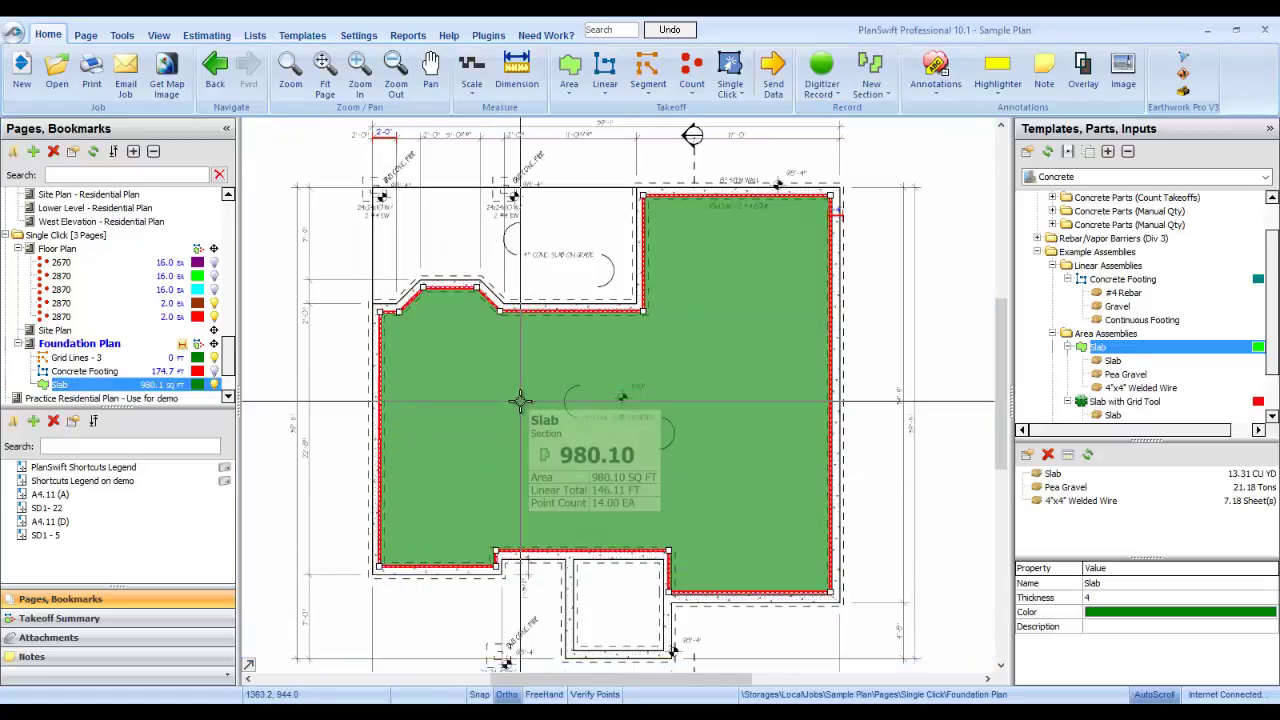
left_click(1216, 477)
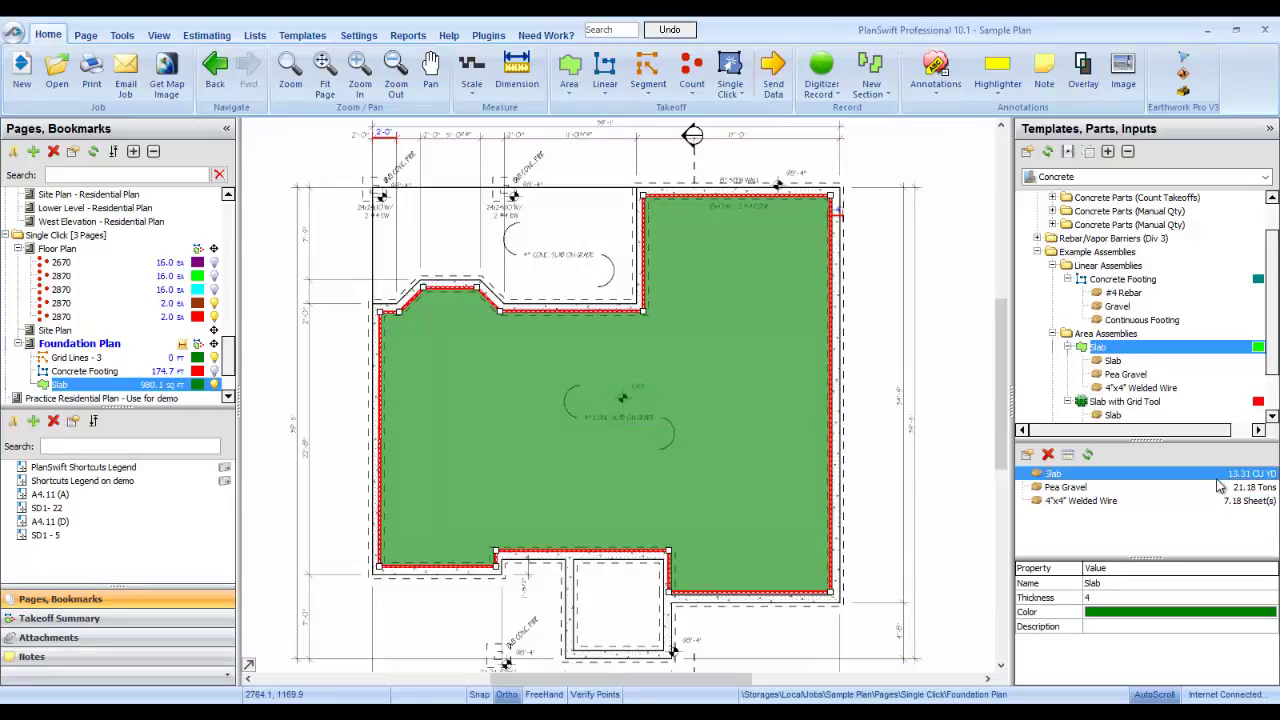
left_click(1221, 489)
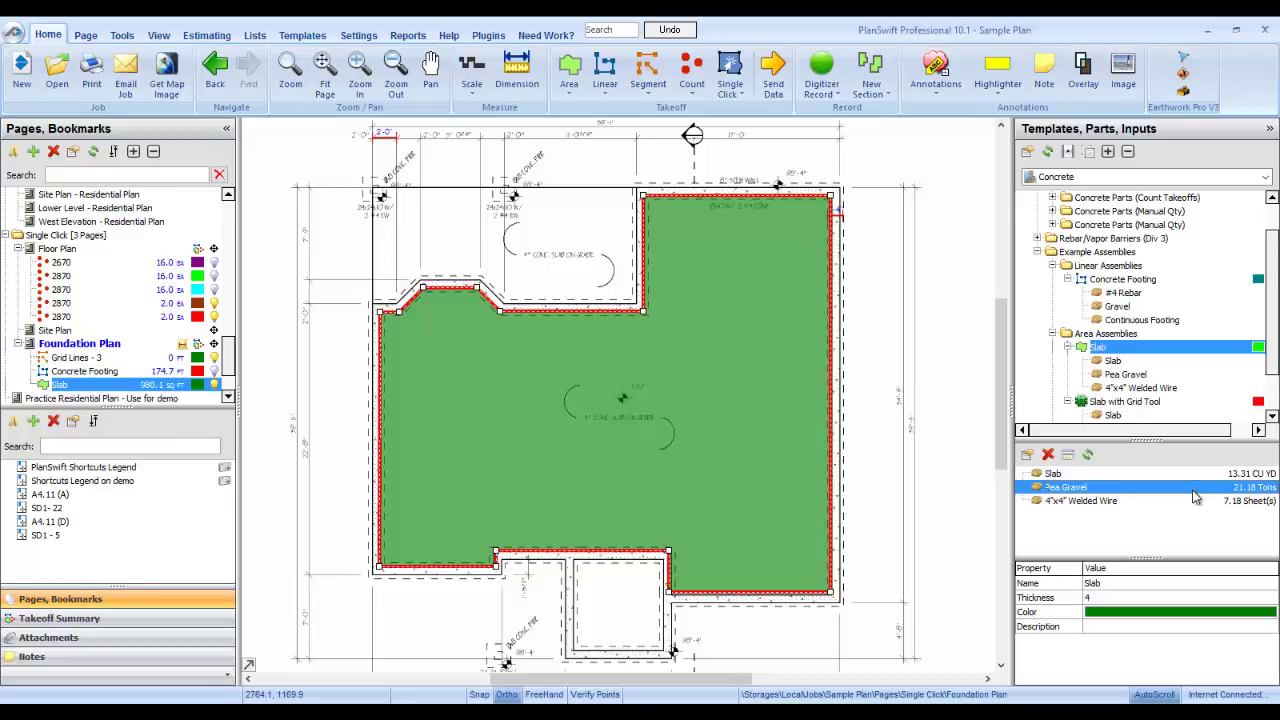
Delete the 4"x4" Welded Wire part from the Slab takeoff.
left_click(1146, 502)
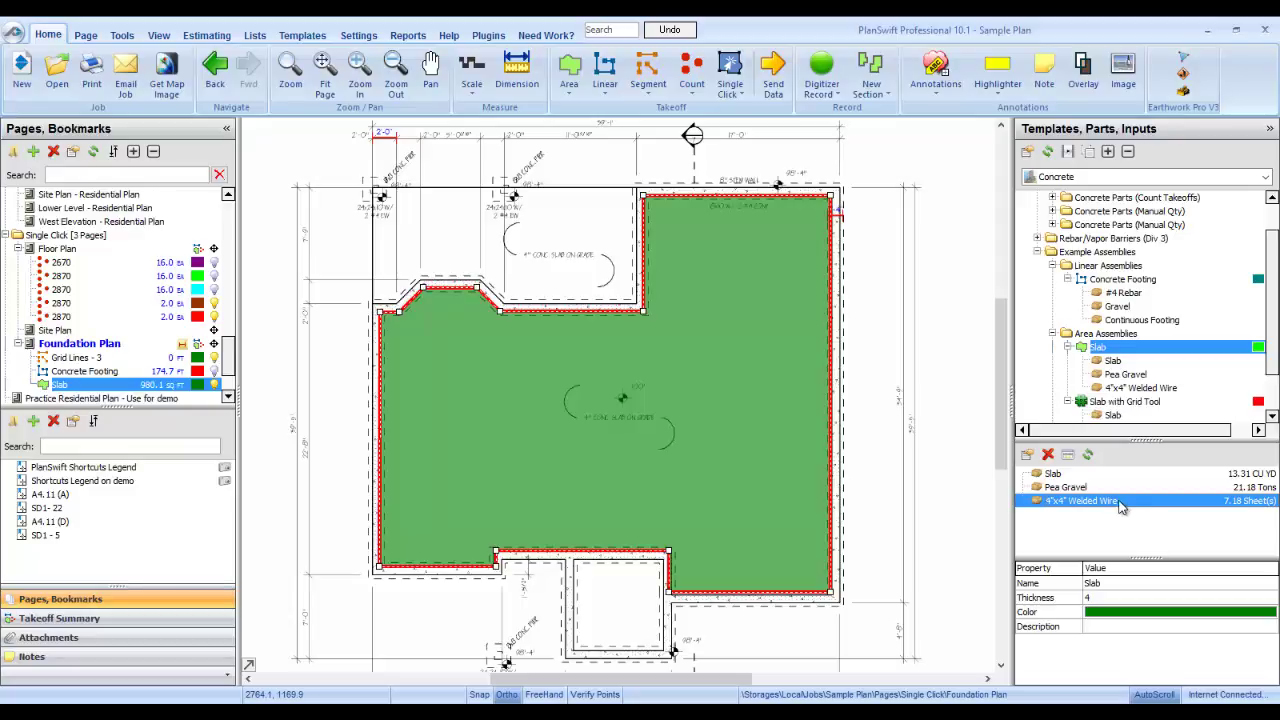
left_click(1048, 454)
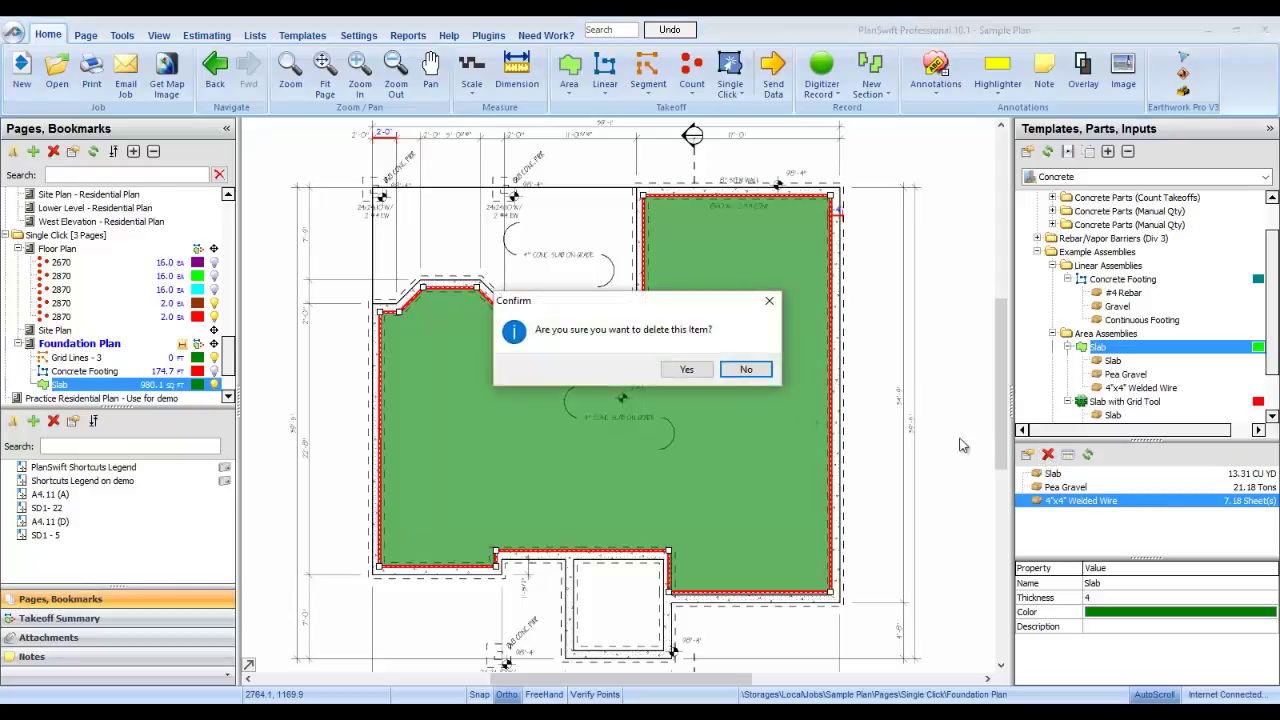
left_click(687, 370)
Add #4 Rebar from Rebar Priced per LBS (Area Takeoffs) to the slab, with 24 in spacing both ways, 10% waste and $0.55 cost each.
left_click_drag(1222, 341, 1160, 276)
left_click_drag(1068, 272, 622, 341)
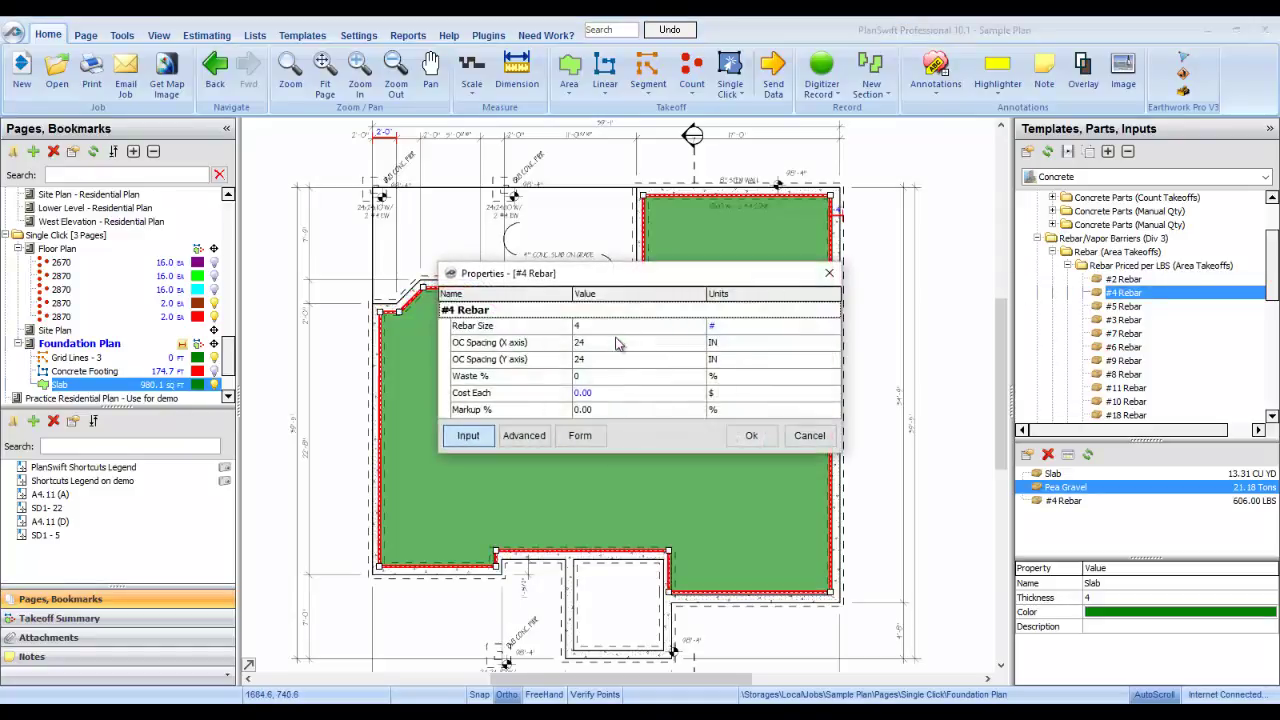
left_click(592, 330)
left_click(604, 344)
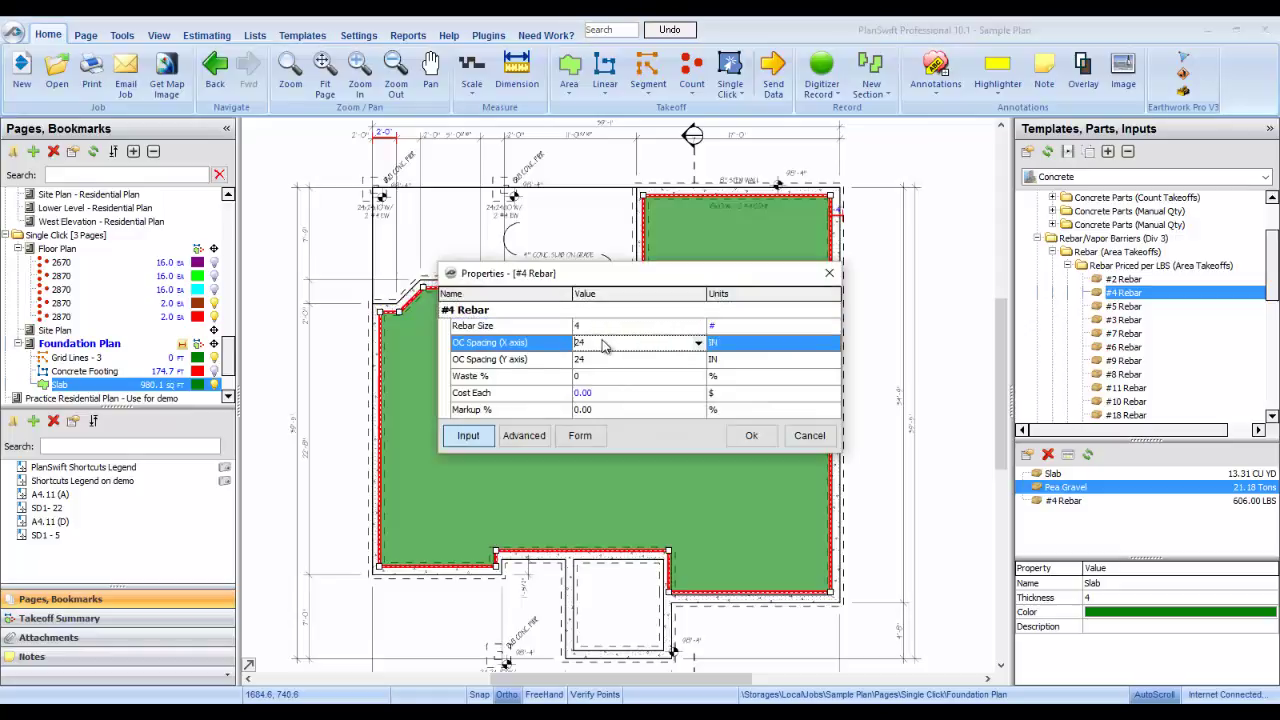
left_click(603, 360)
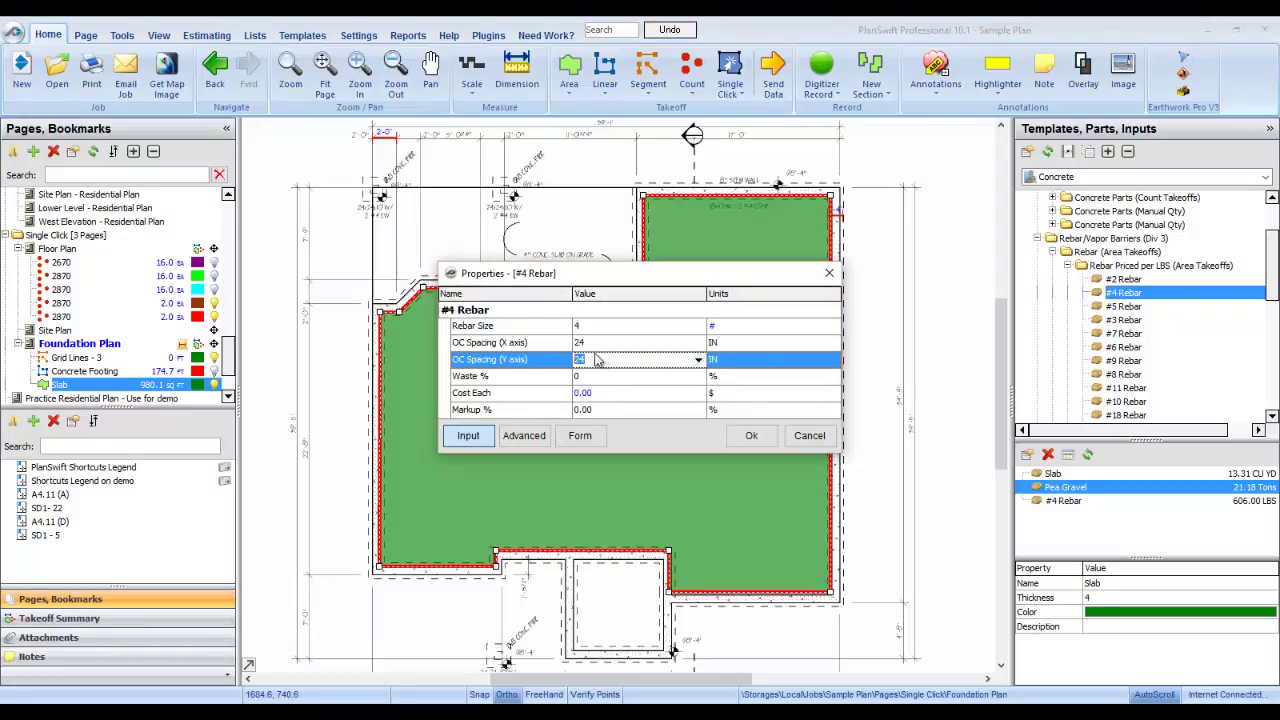
left_click(604, 377)
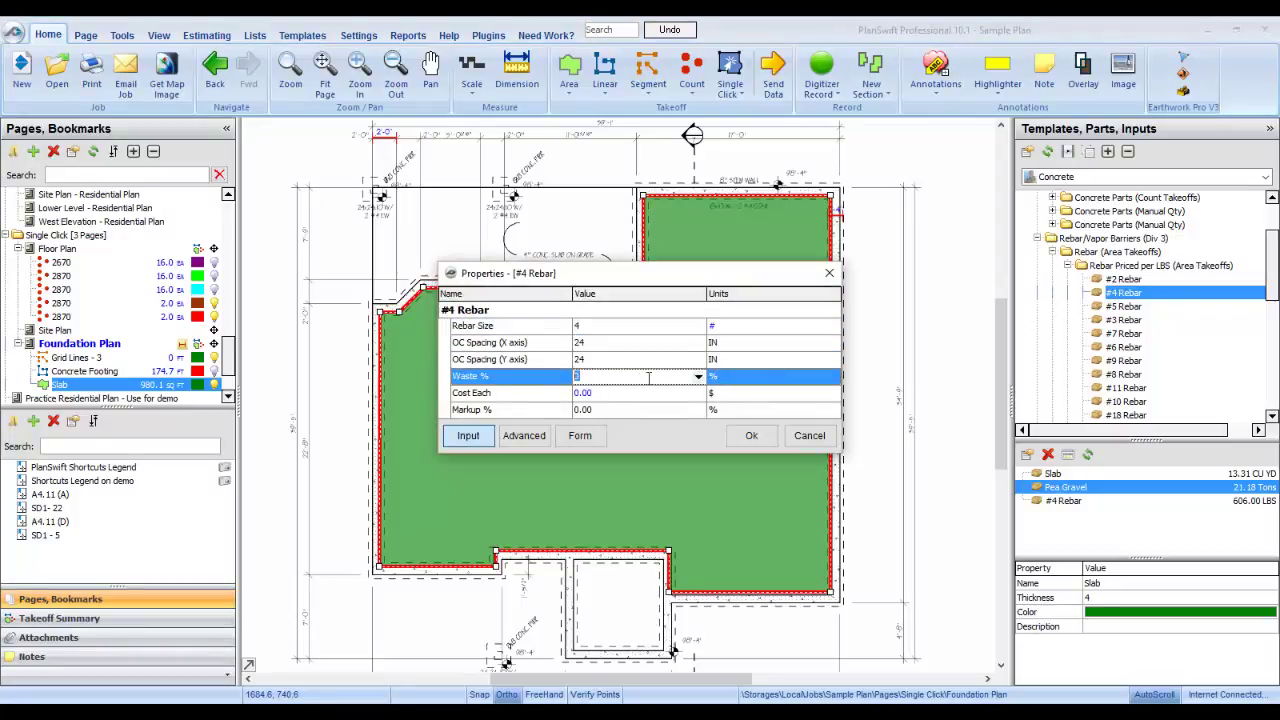
left_click(698, 376)
left_click(617, 431)
left_click(618, 399)
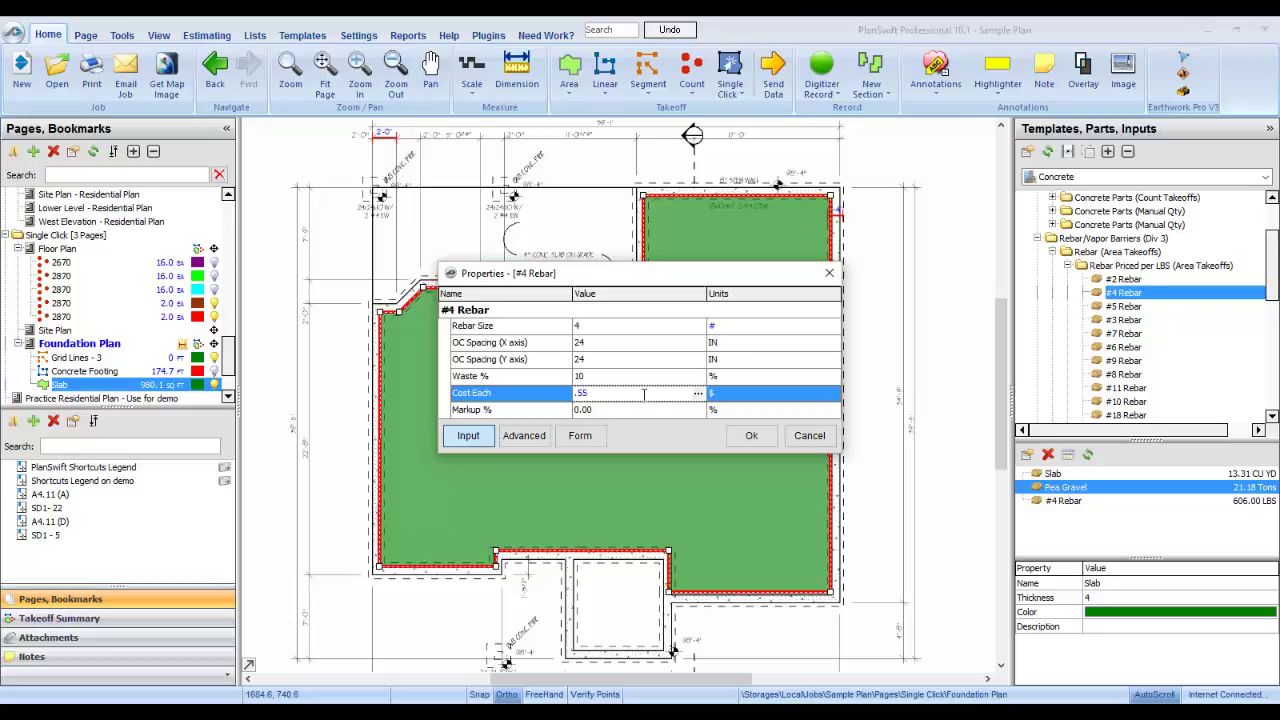
left_click(751, 435)
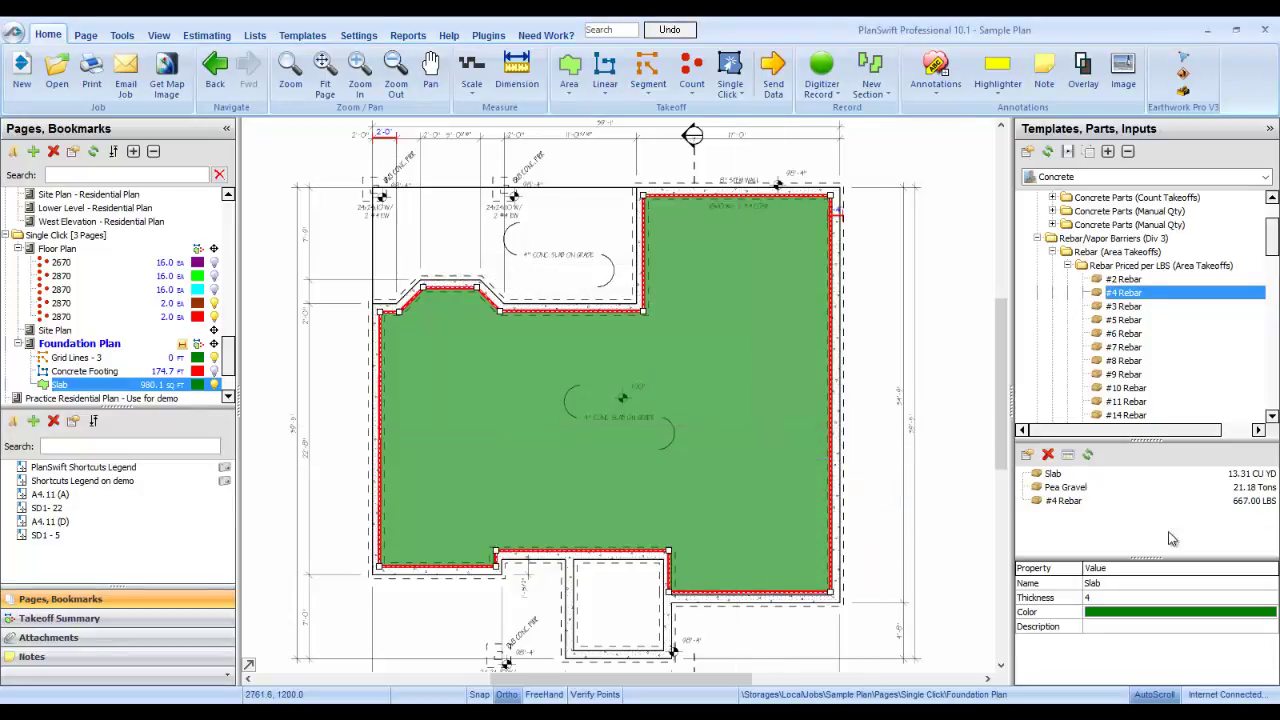
left_click(1135, 502)
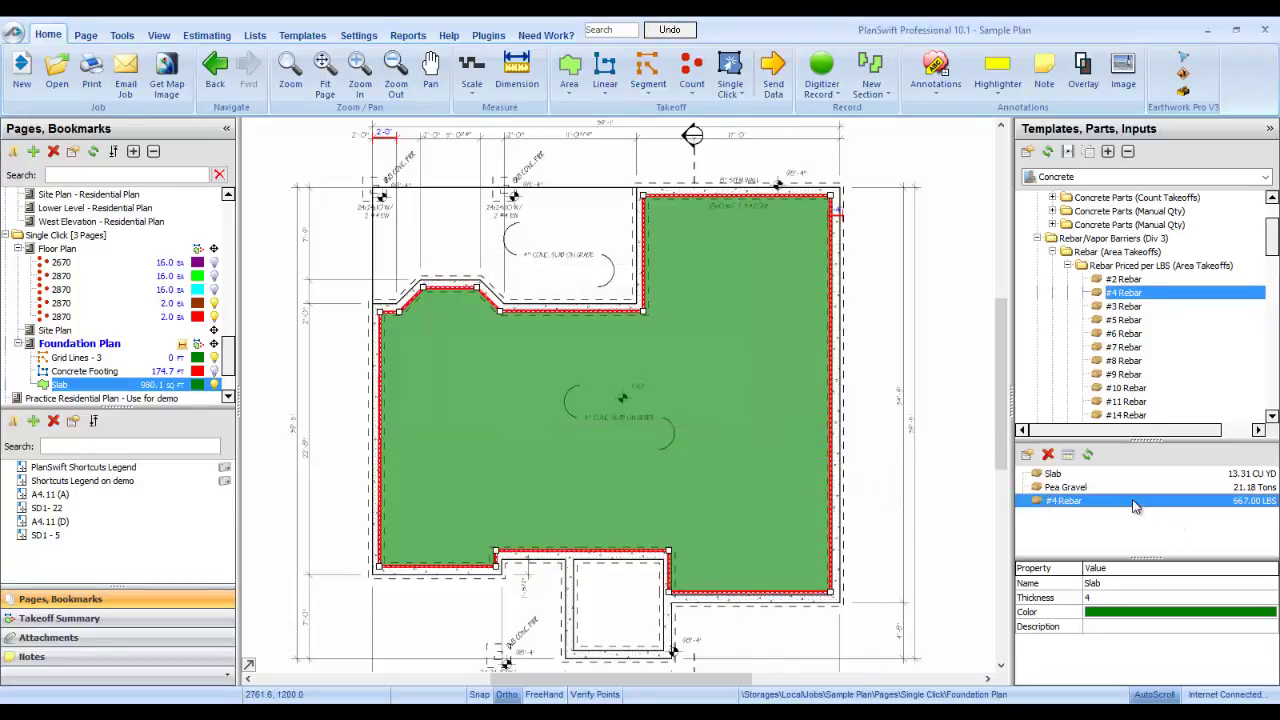
In the estimate, set the cost each under the Slab takeoff to $110 for Slab and $36 for Pea Gravel.
left_click(200, 35)
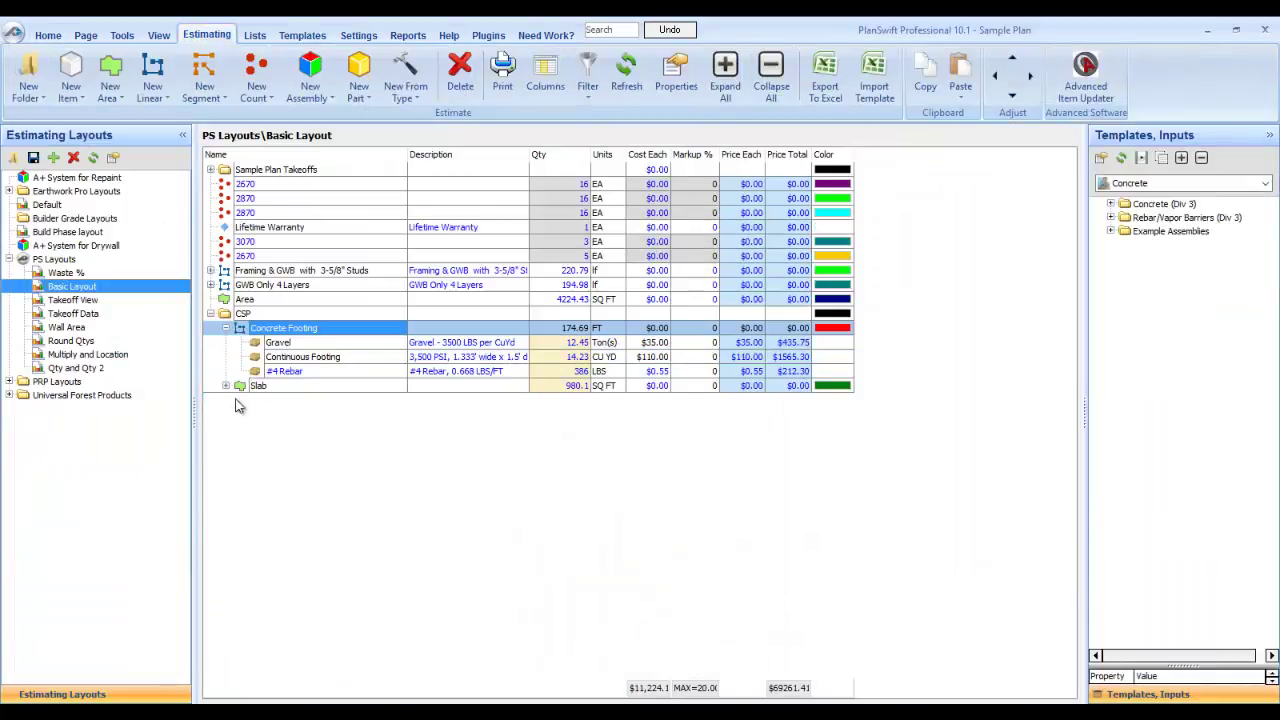
left_click(226, 386)
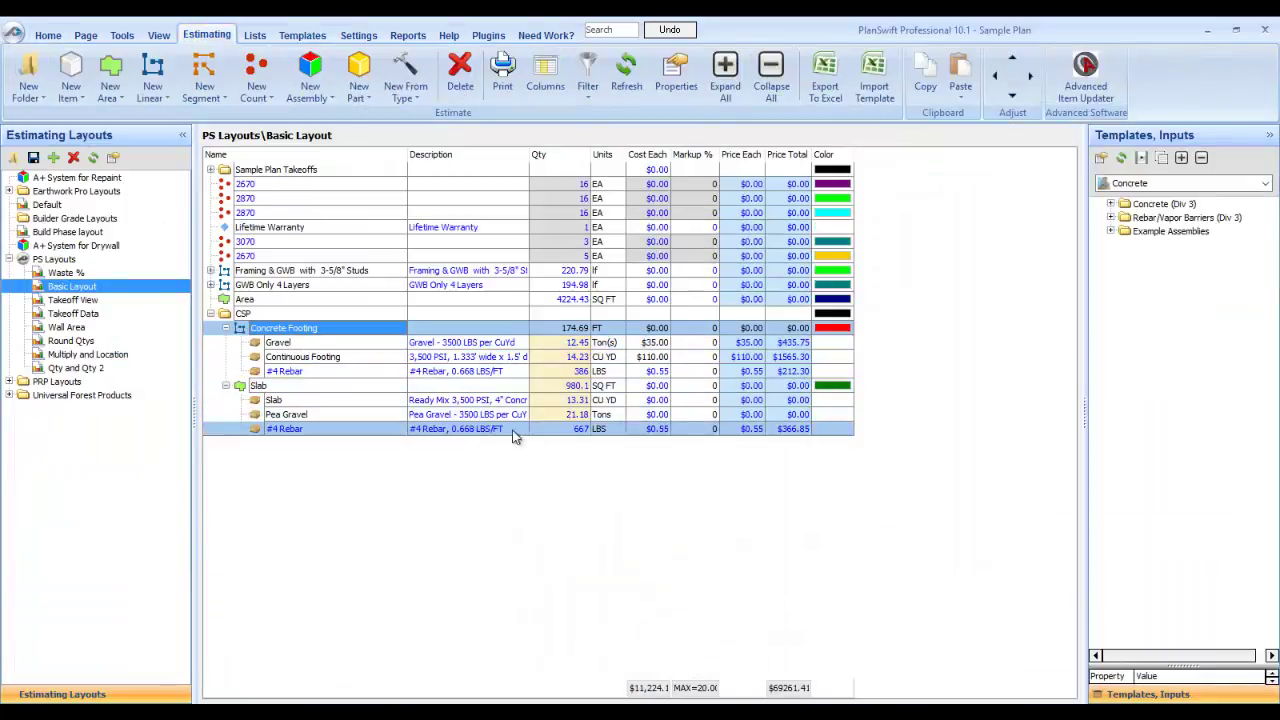
left_click(657, 417)
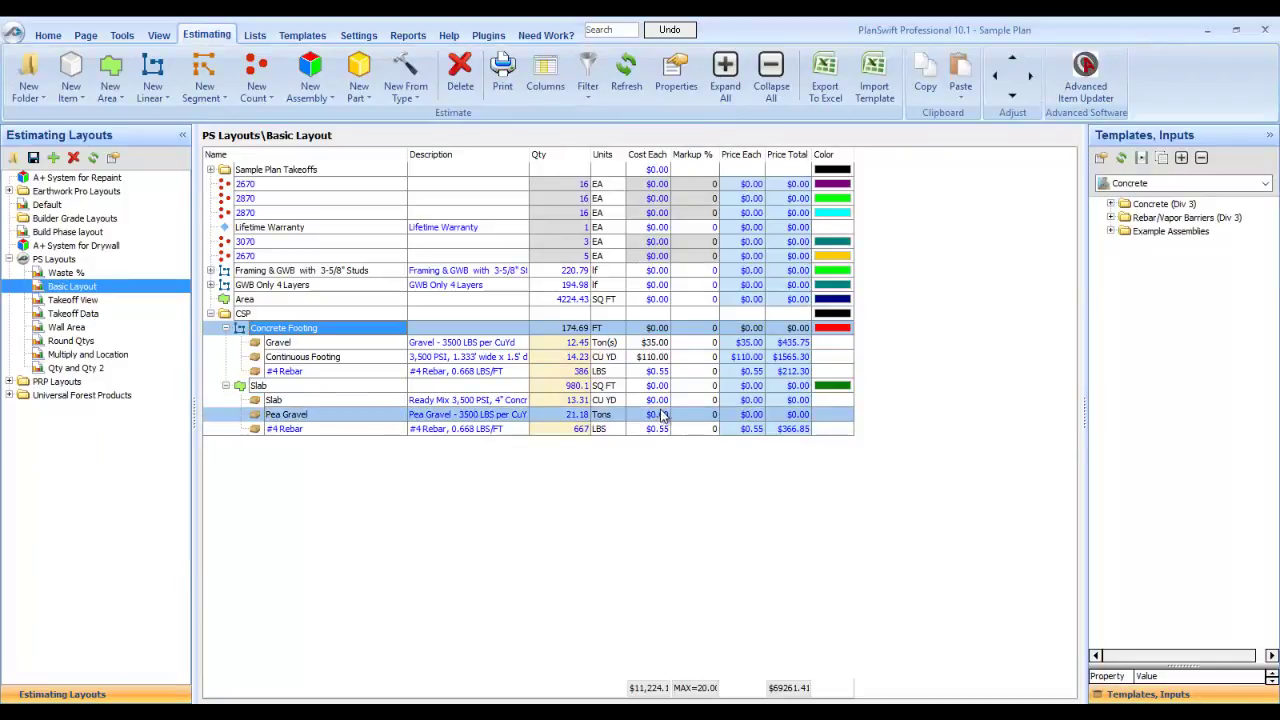
left_click(659, 401)
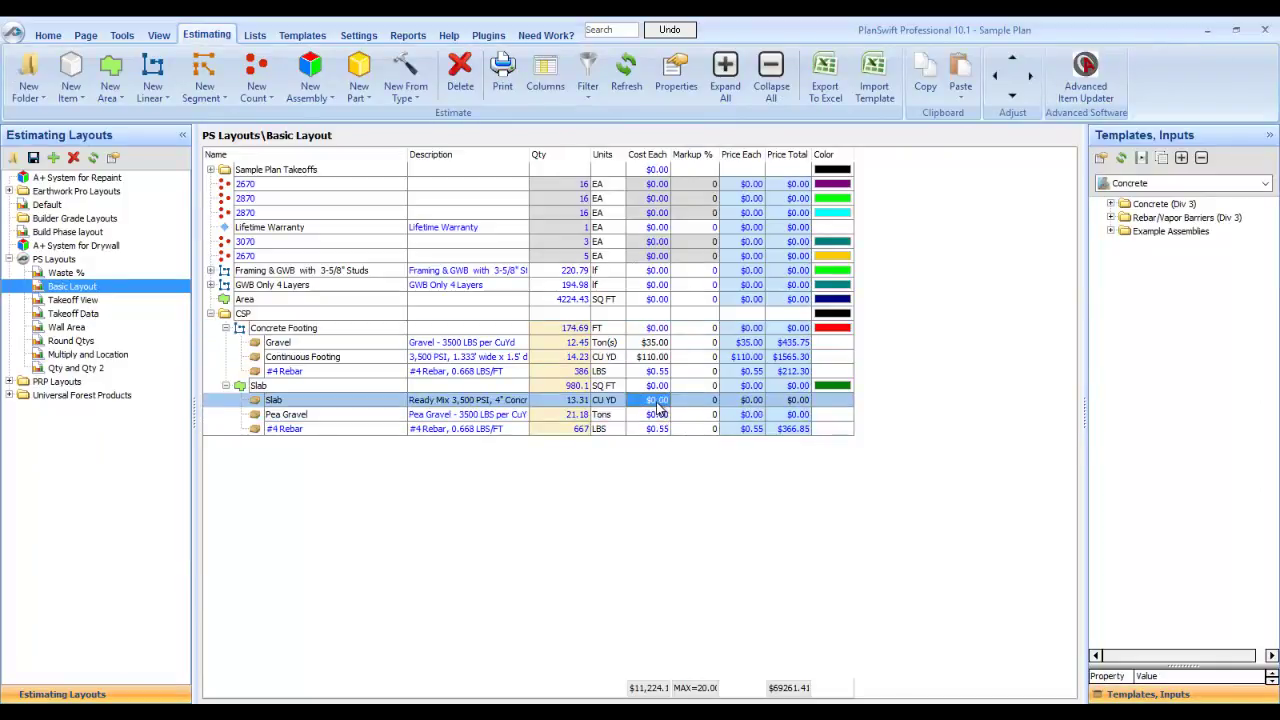
left_click(659, 401)
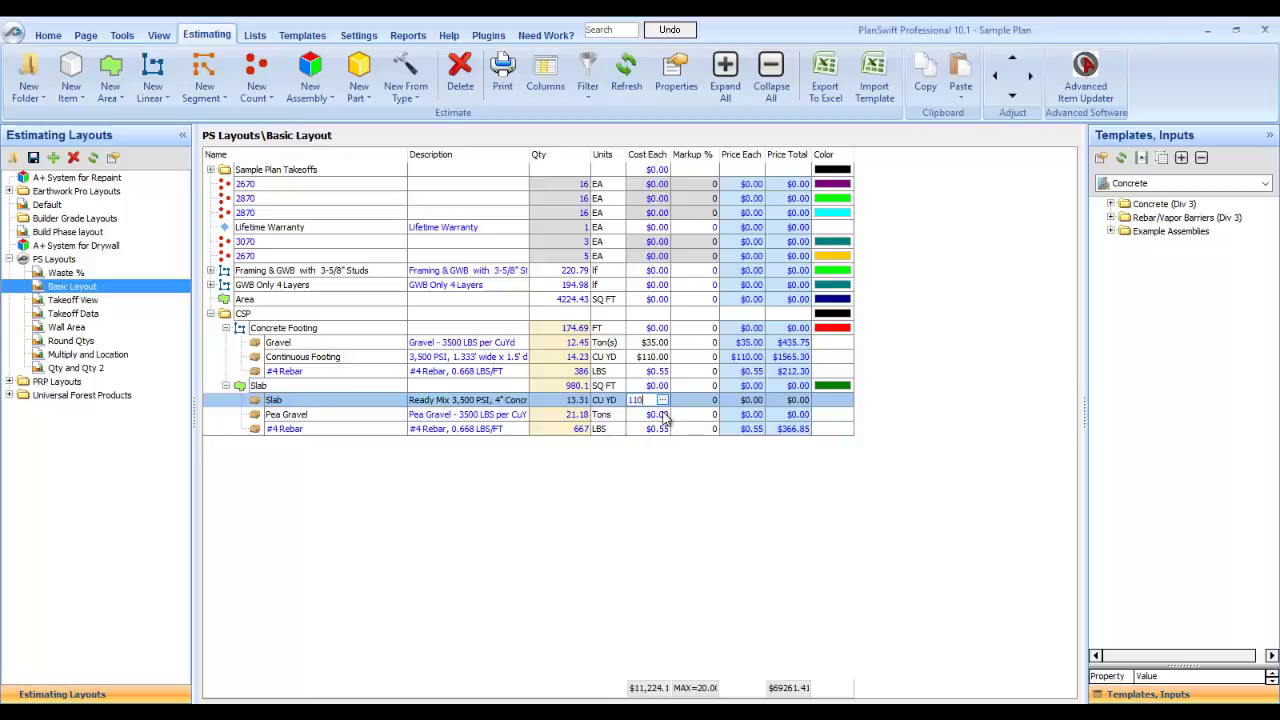
left_click(656, 417)
left_click(656, 417)
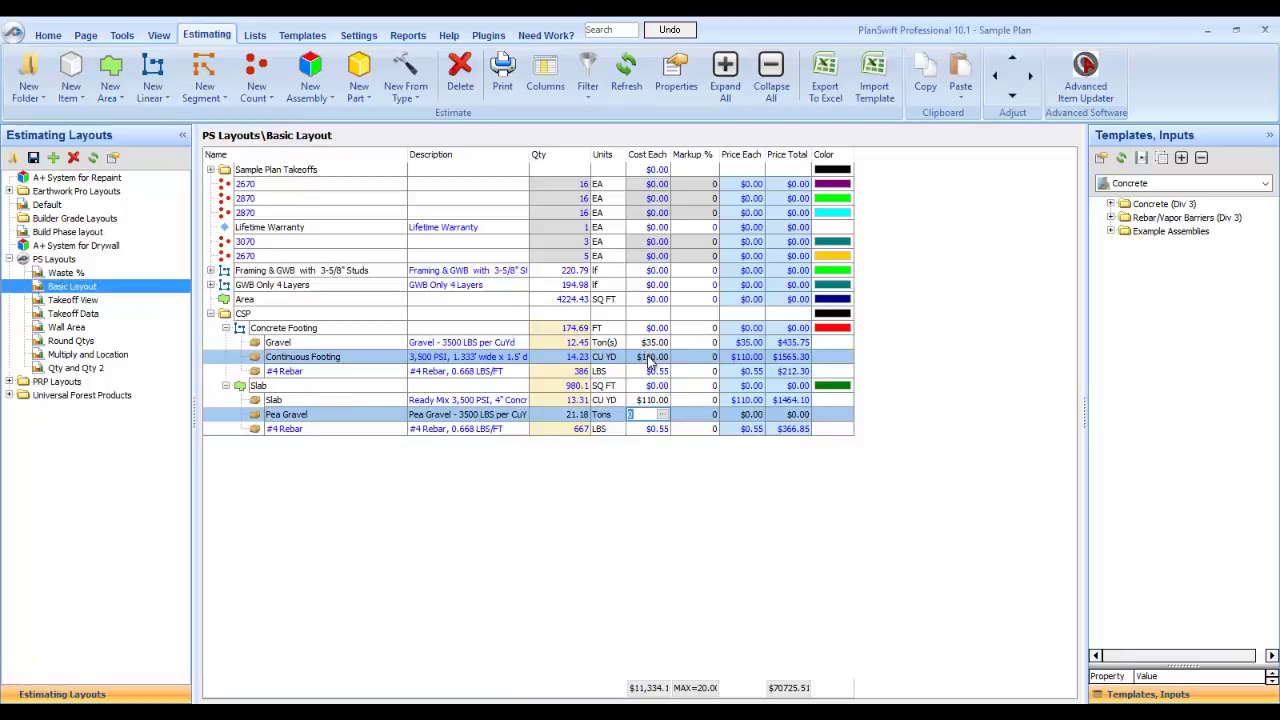
type("36")
left_click(650, 428)
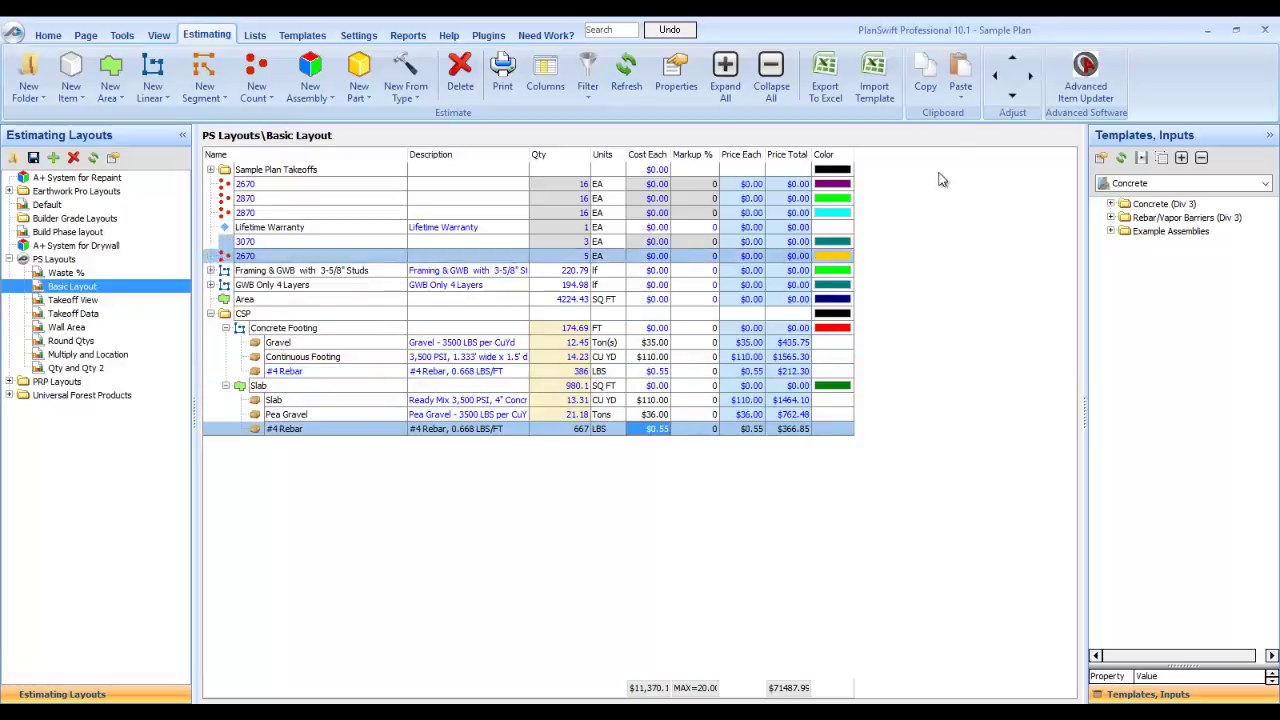
Export the estimate to Excel and dismiss the Office updates notice in the resulting workbook.
left_click(822, 89)
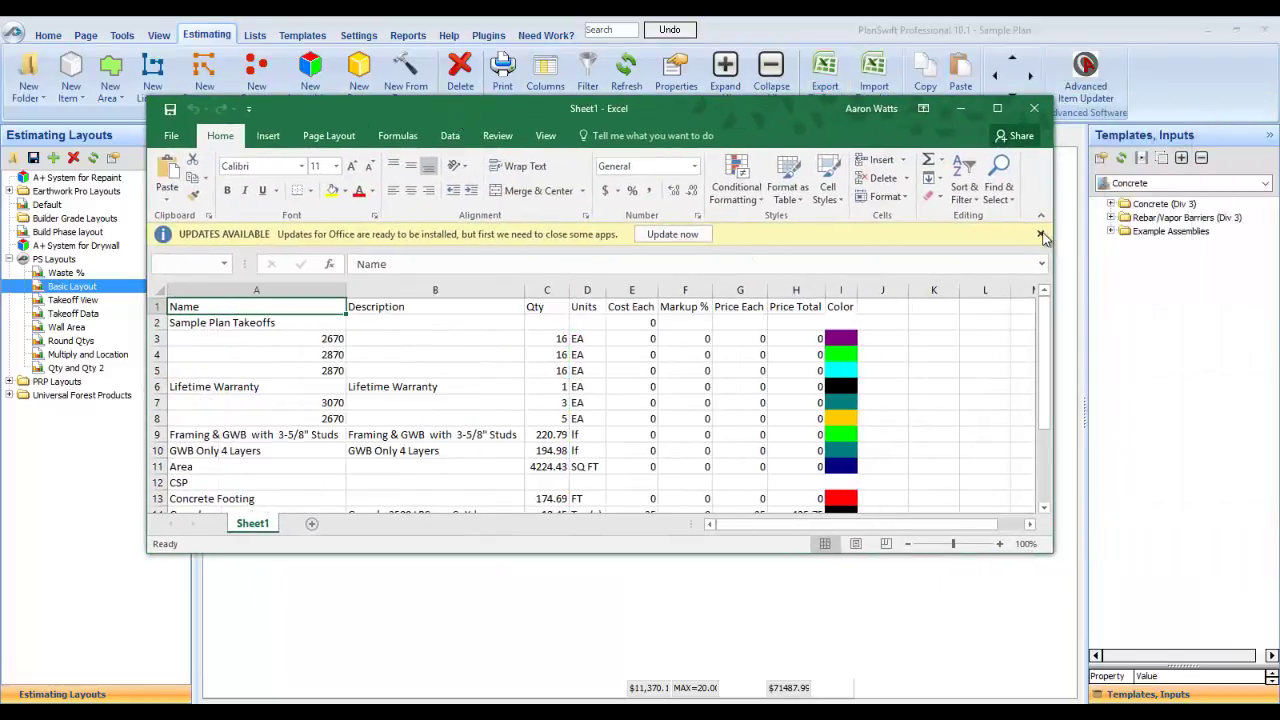
left_click(1041, 235)
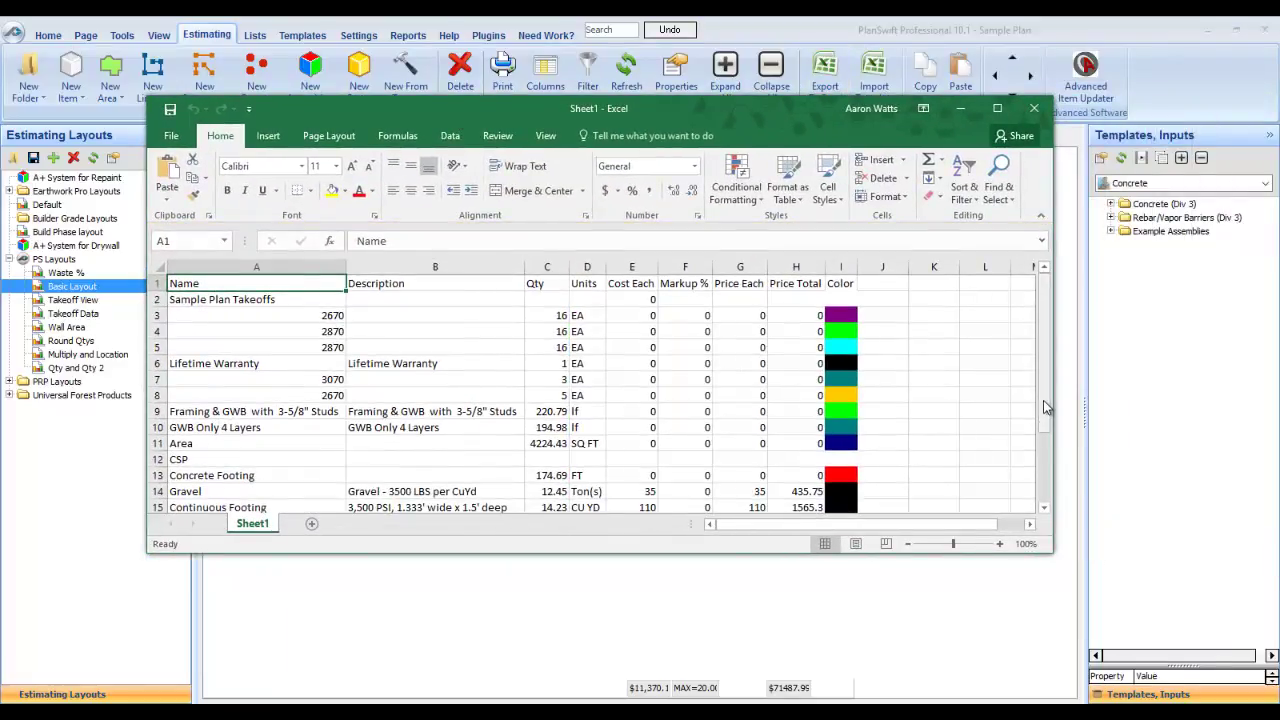
left_click_drag(1046, 407, 1052, 484)
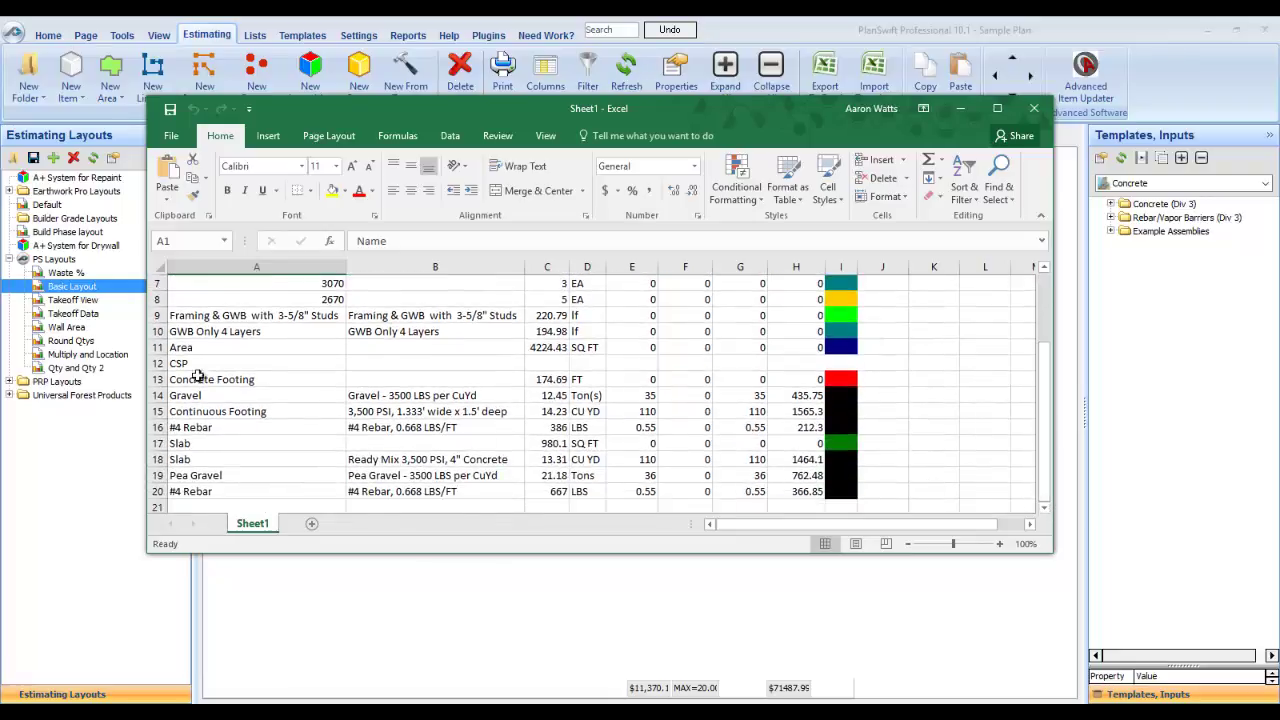
Delete rows 1 to 11 above the CSP row in the exported sheet.
left_click_drag(157, 347, 163, 262)
right_click(155, 332)
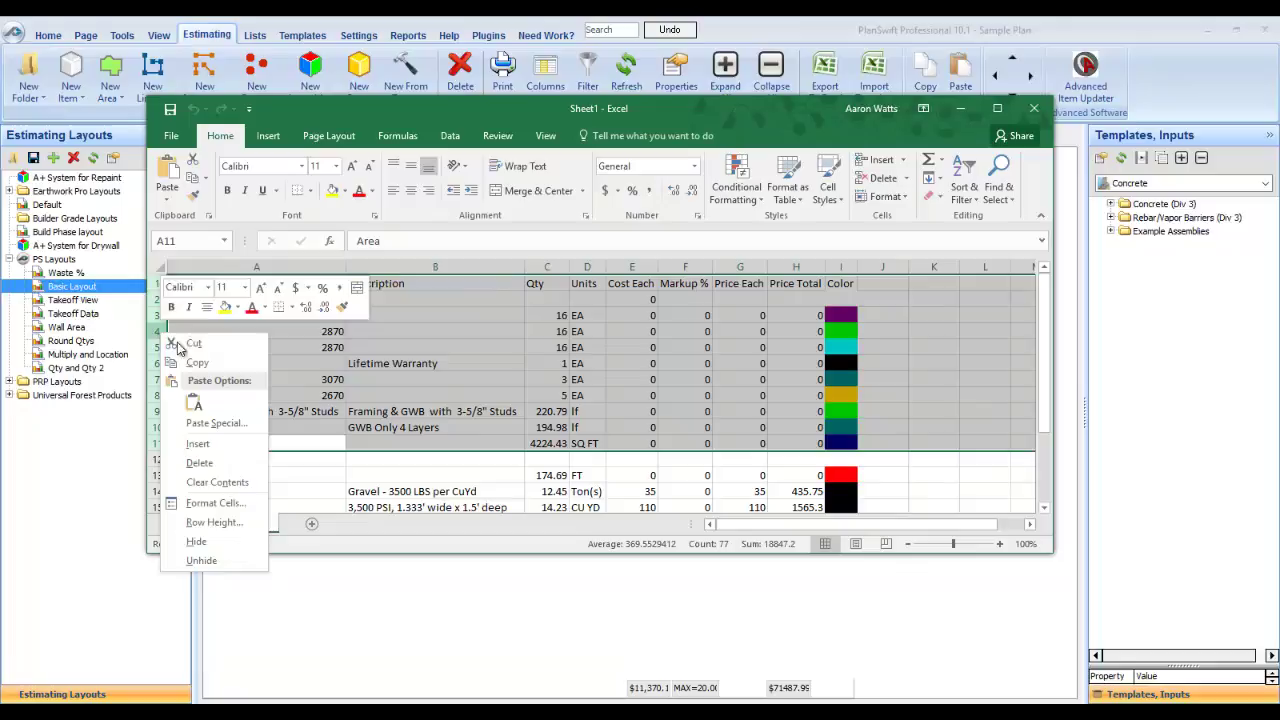
left_click(205, 460)
left_click(395, 396)
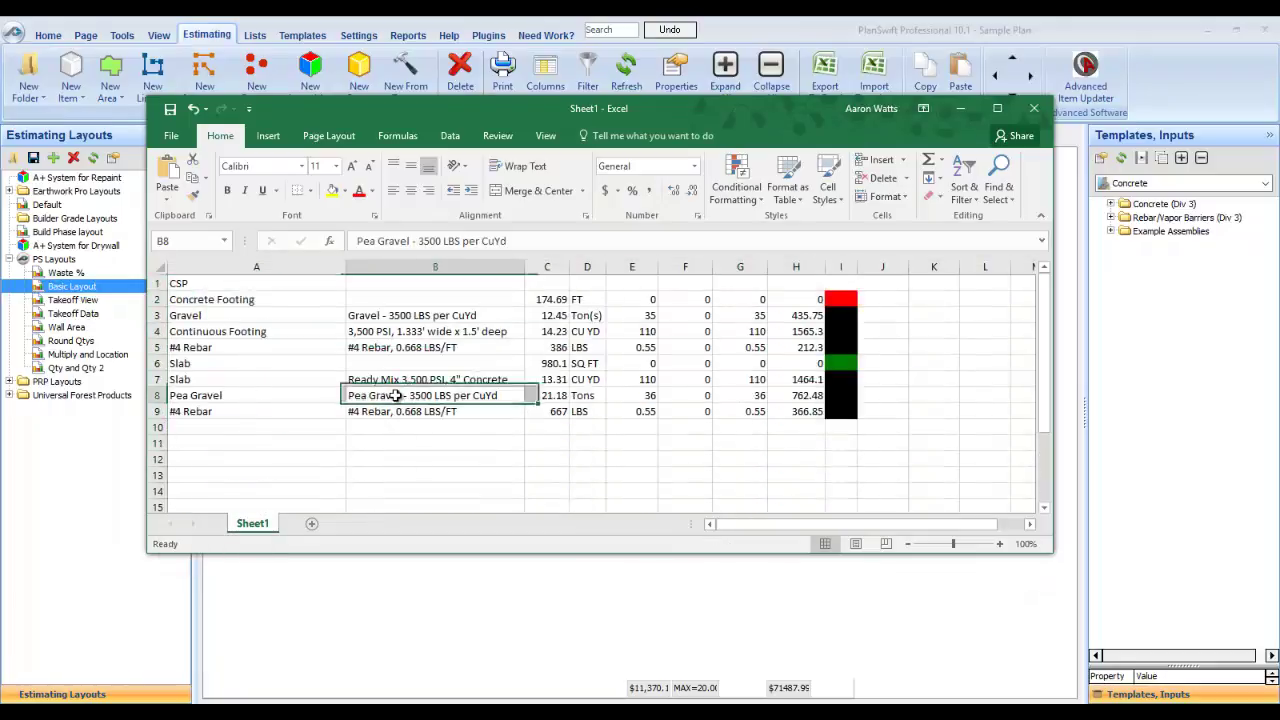
Total the price column in cell H10 of the exported sheet with AutoSum over H2:H9.
left_click(814, 428)
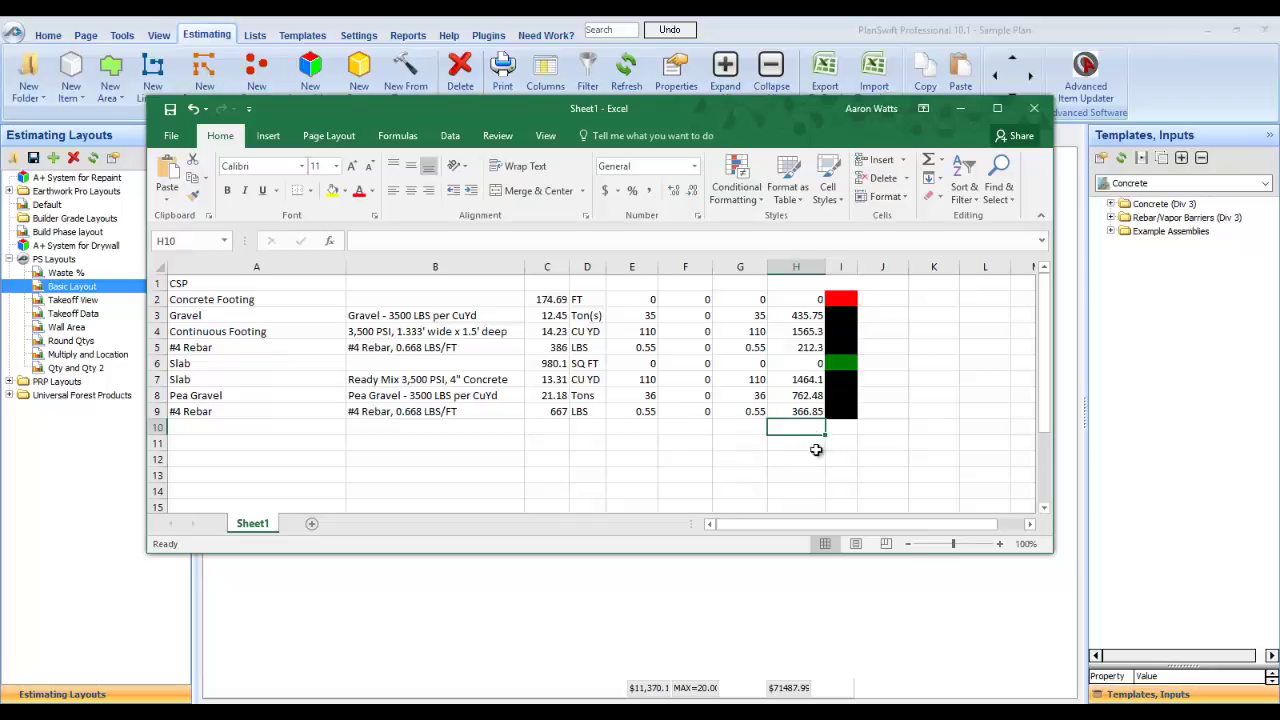
left_click(930, 163)
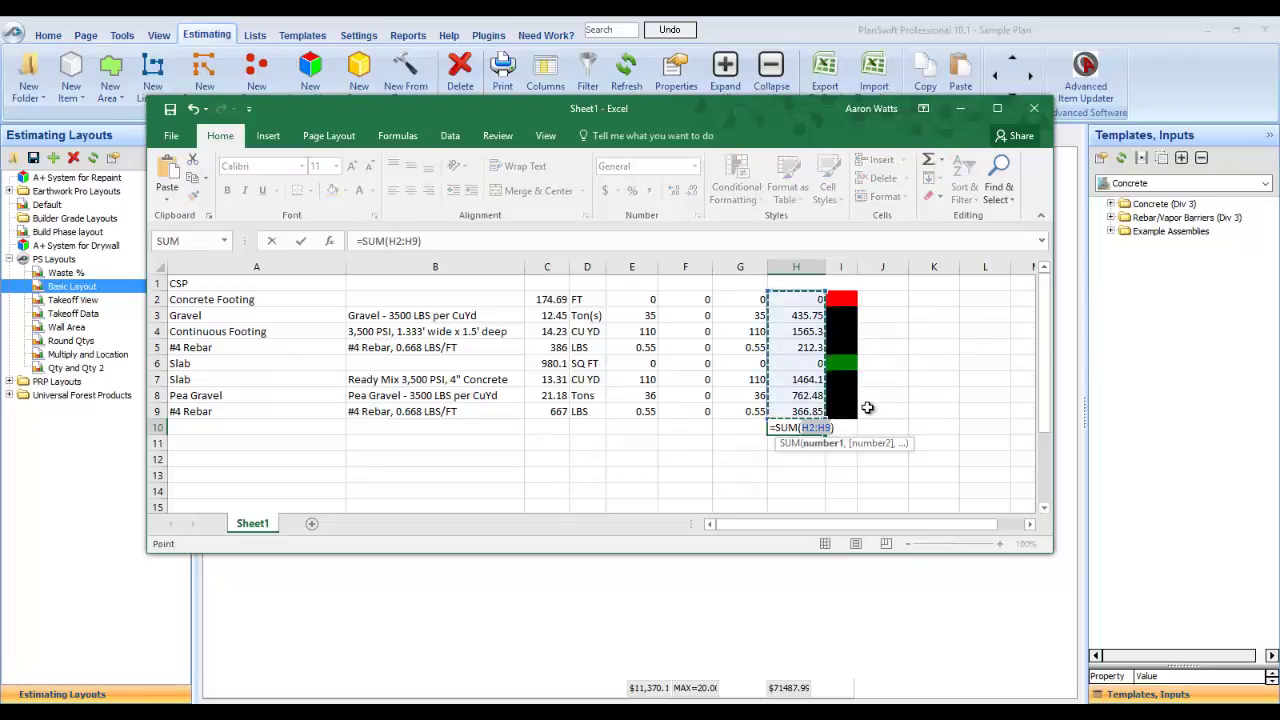
key("Return")
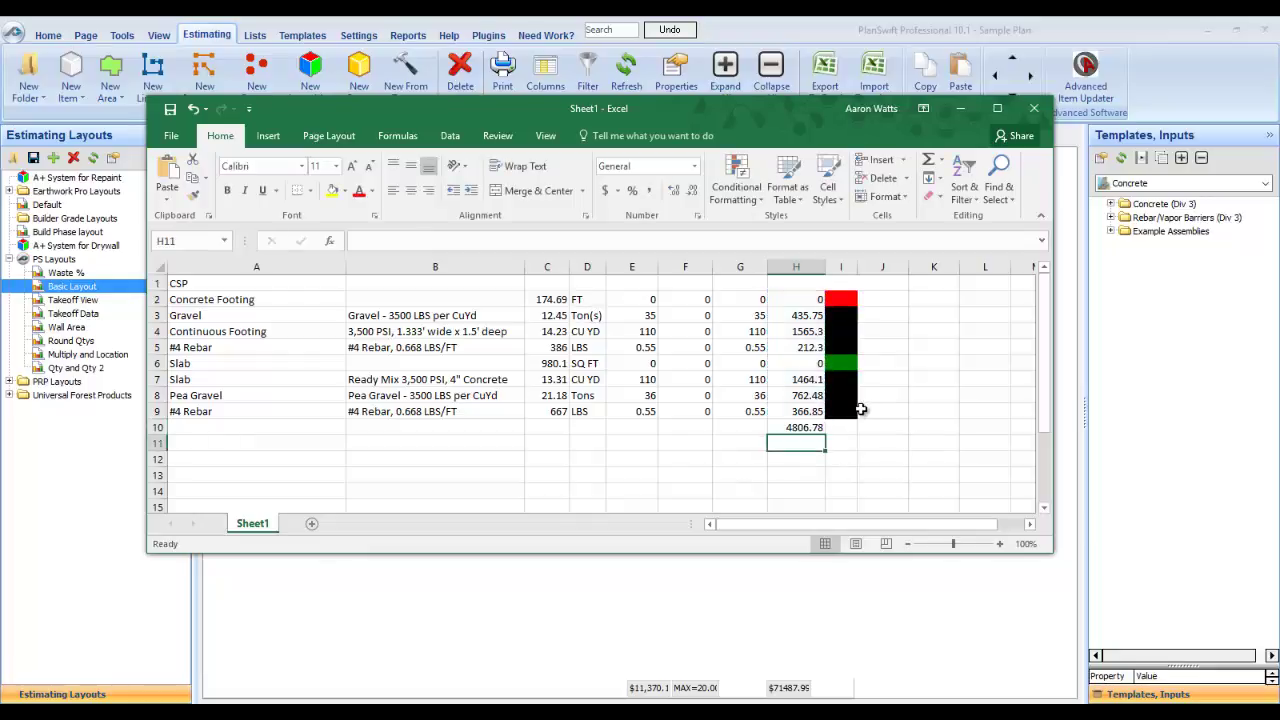
left_click(807, 429)
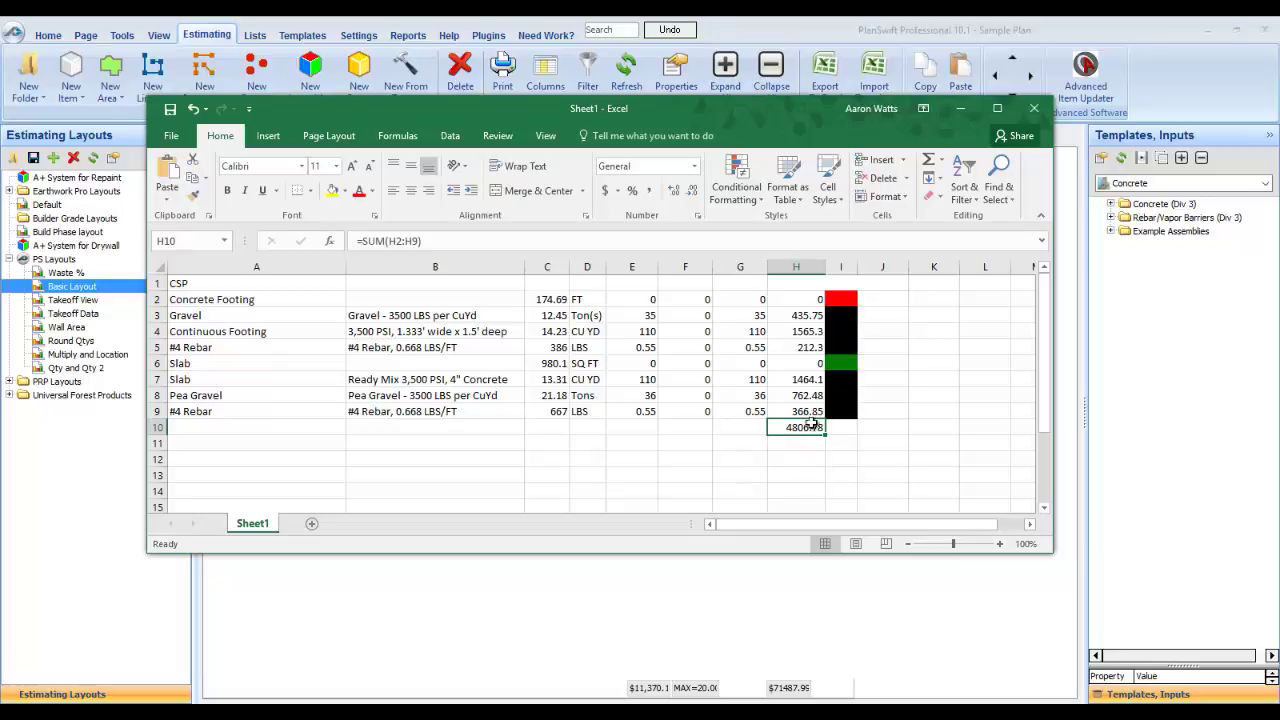
Switch back to PlanSwift and duplicate the Slab template under Example Assemblies, Area Assemblies in the Concrete templates.
left_click(961, 110)
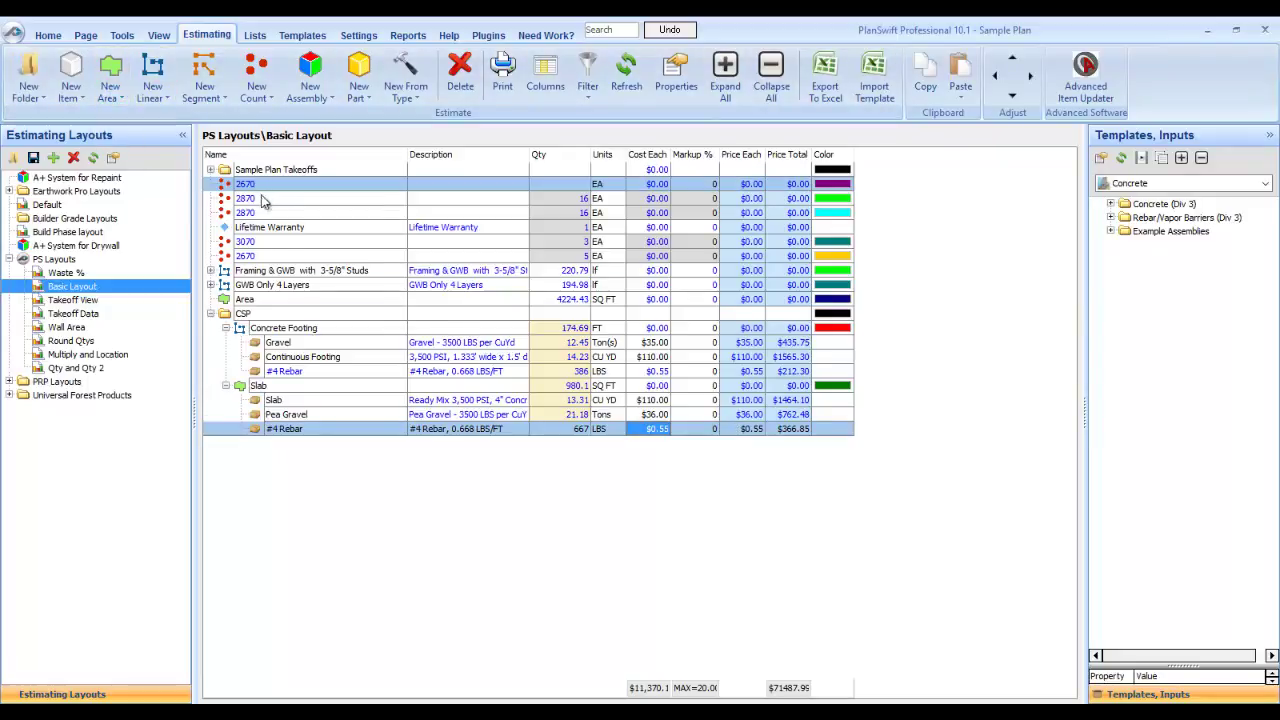
left_click(313, 38)
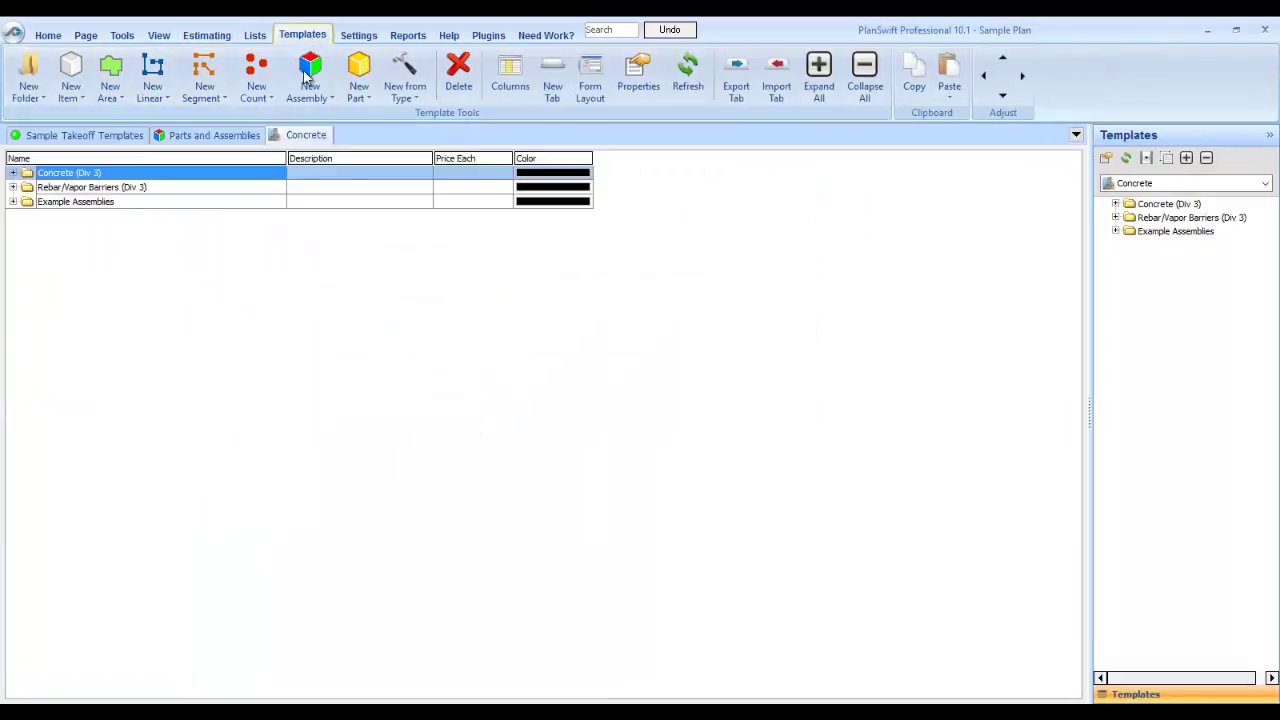
double_click(26, 204)
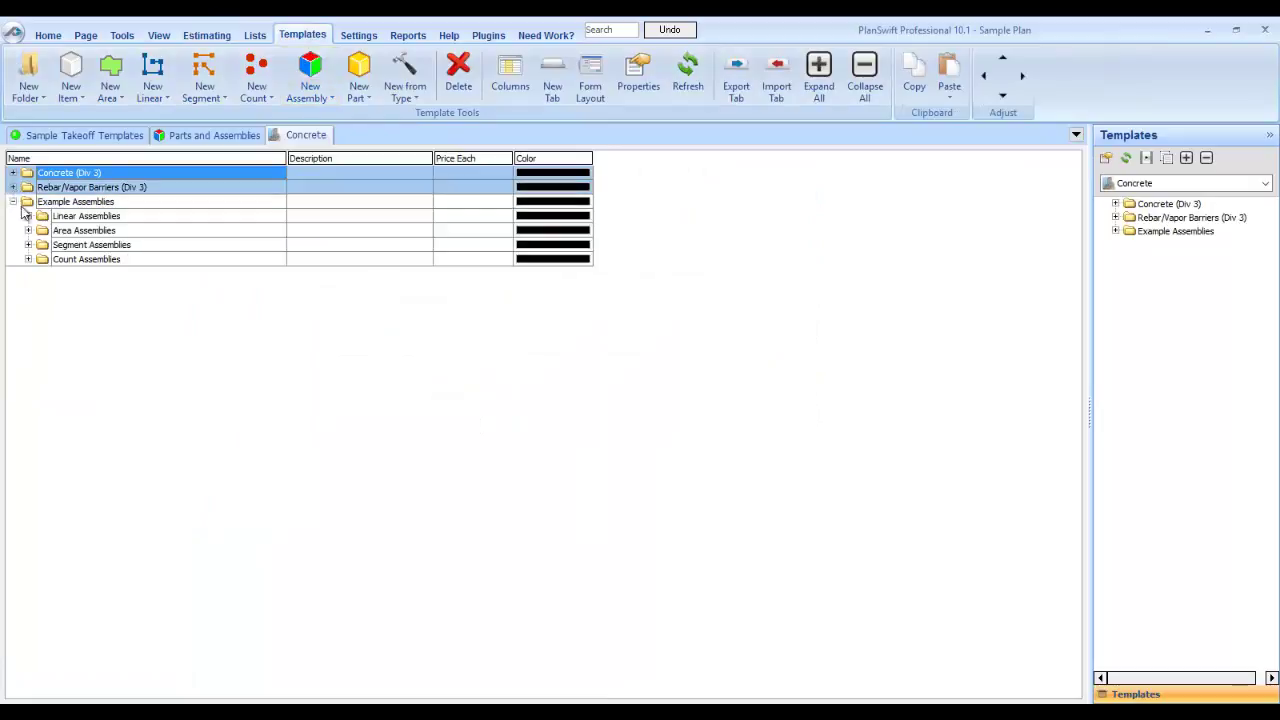
left_click(29, 231)
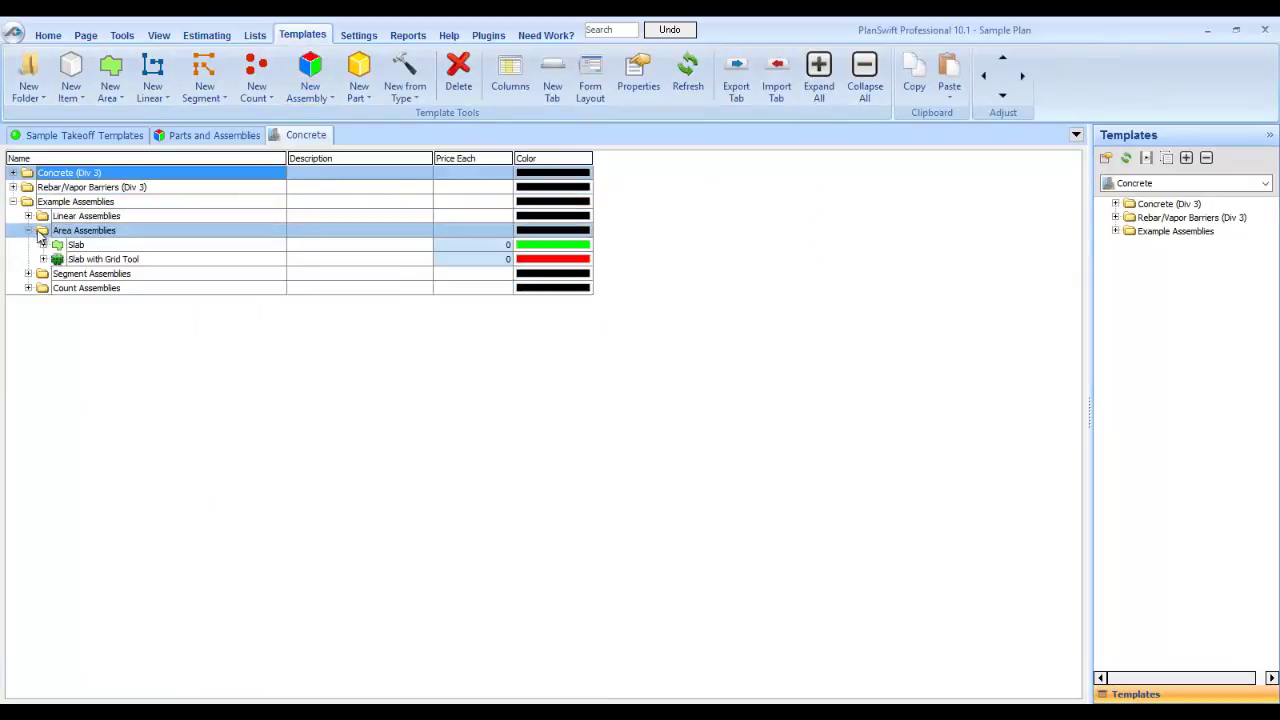
left_click(43, 245)
right_click(108, 245)
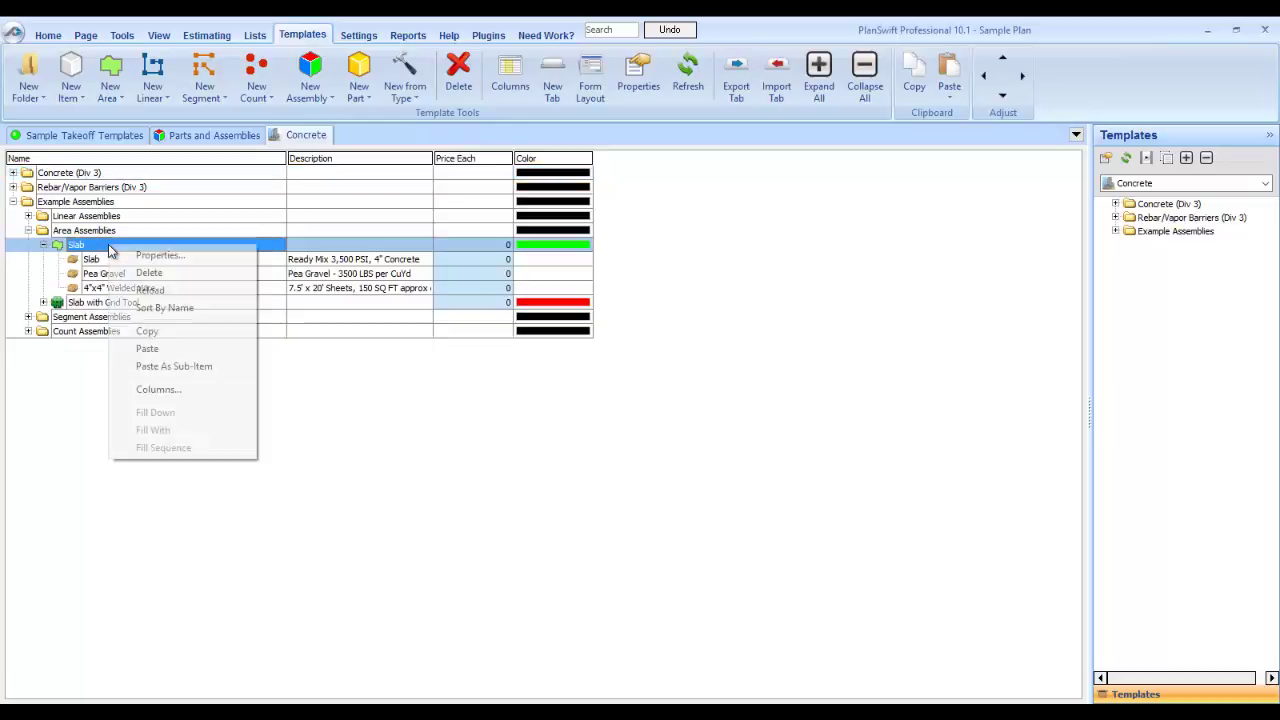
left_click(147, 330)
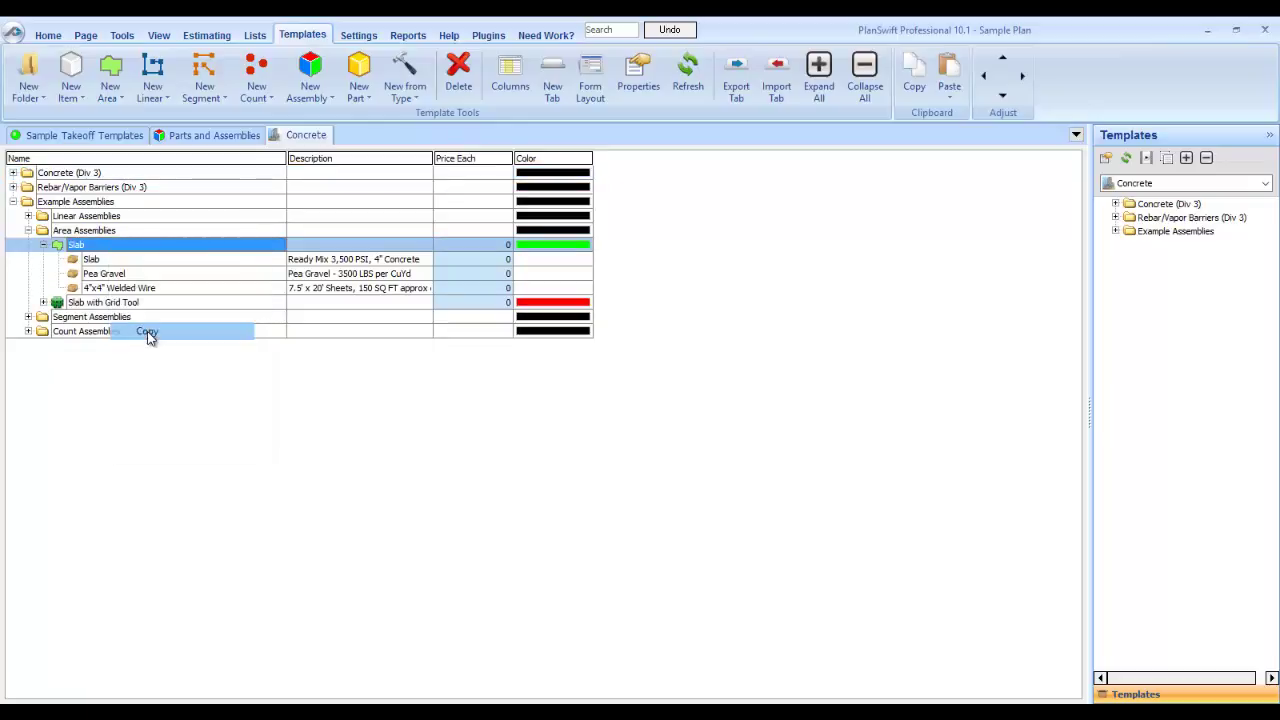
right_click(130, 245)
left_click(170, 347)
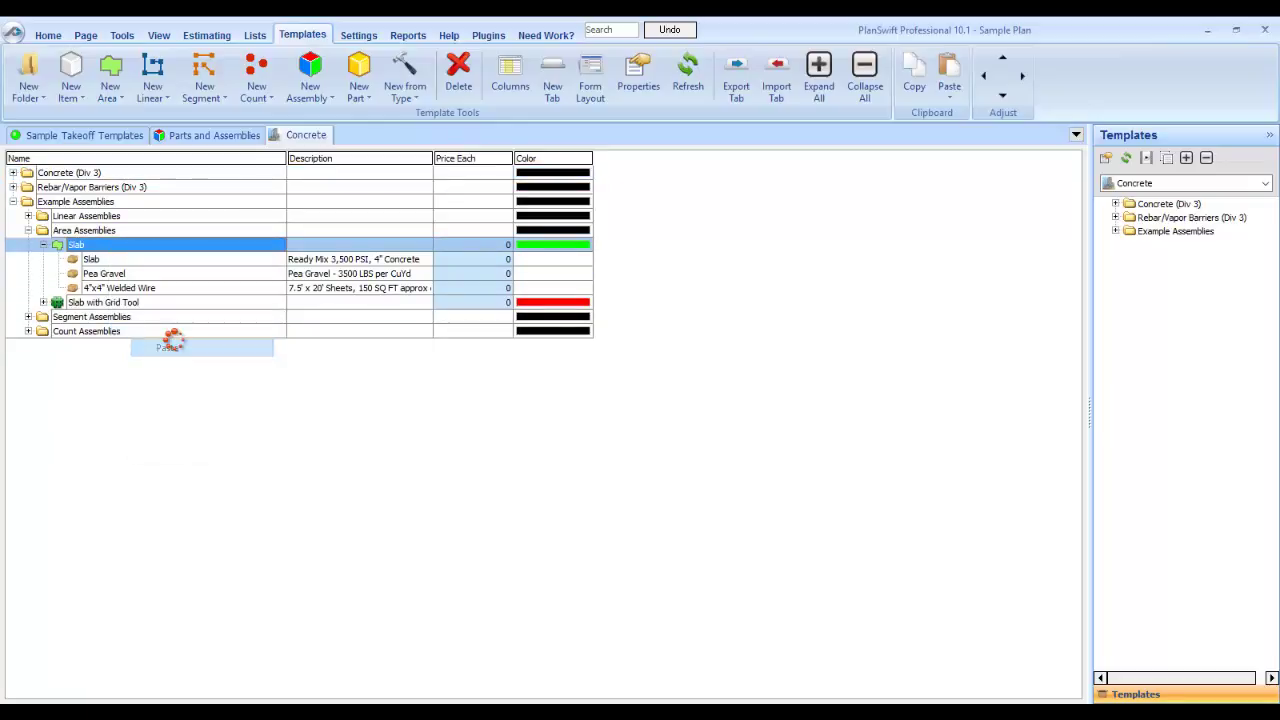
Rename the copied Slab template to 5" Slab and set its thickness to 5.
left_click(44, 303)
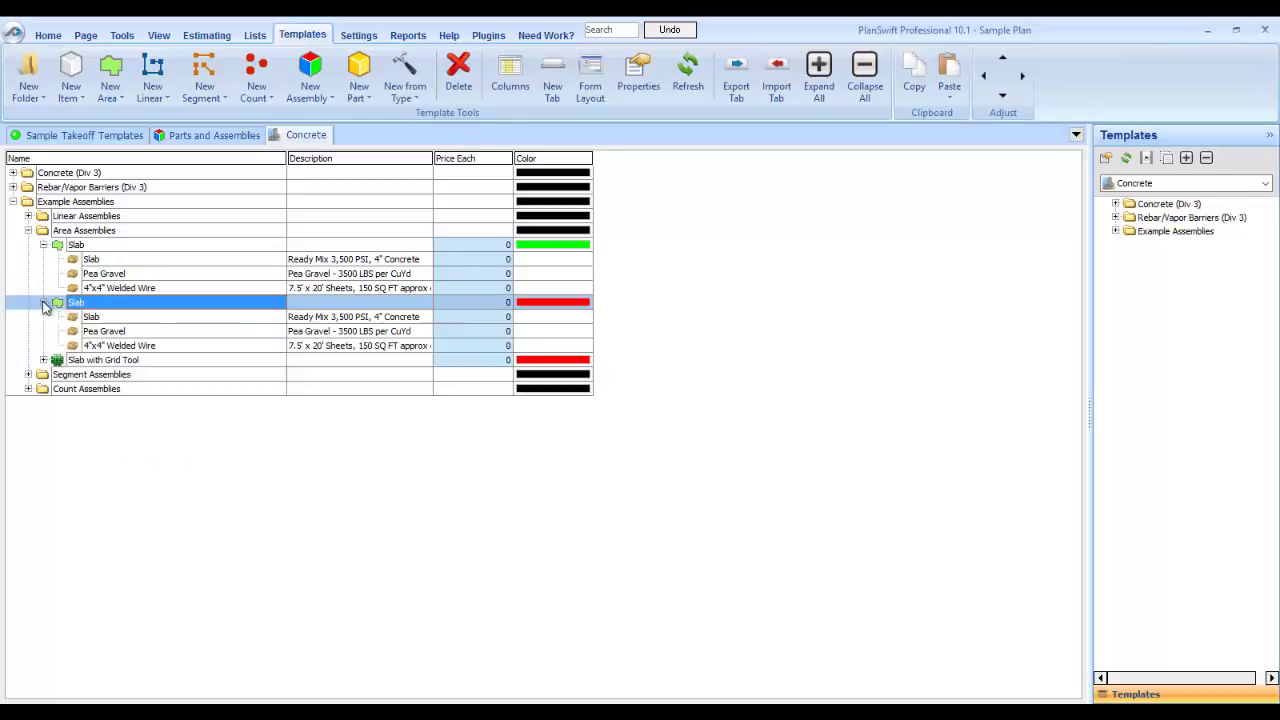
right_click(106, 306)
left_click(146, 315)
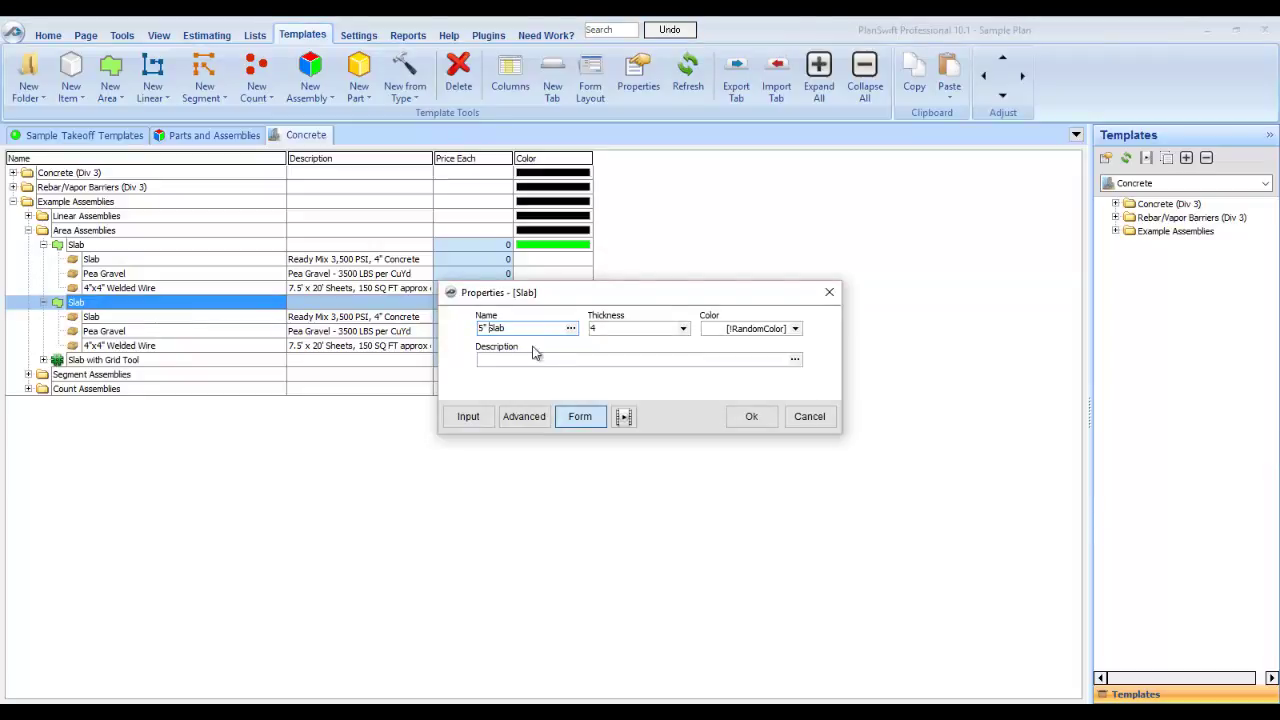
left_click(683, 328)
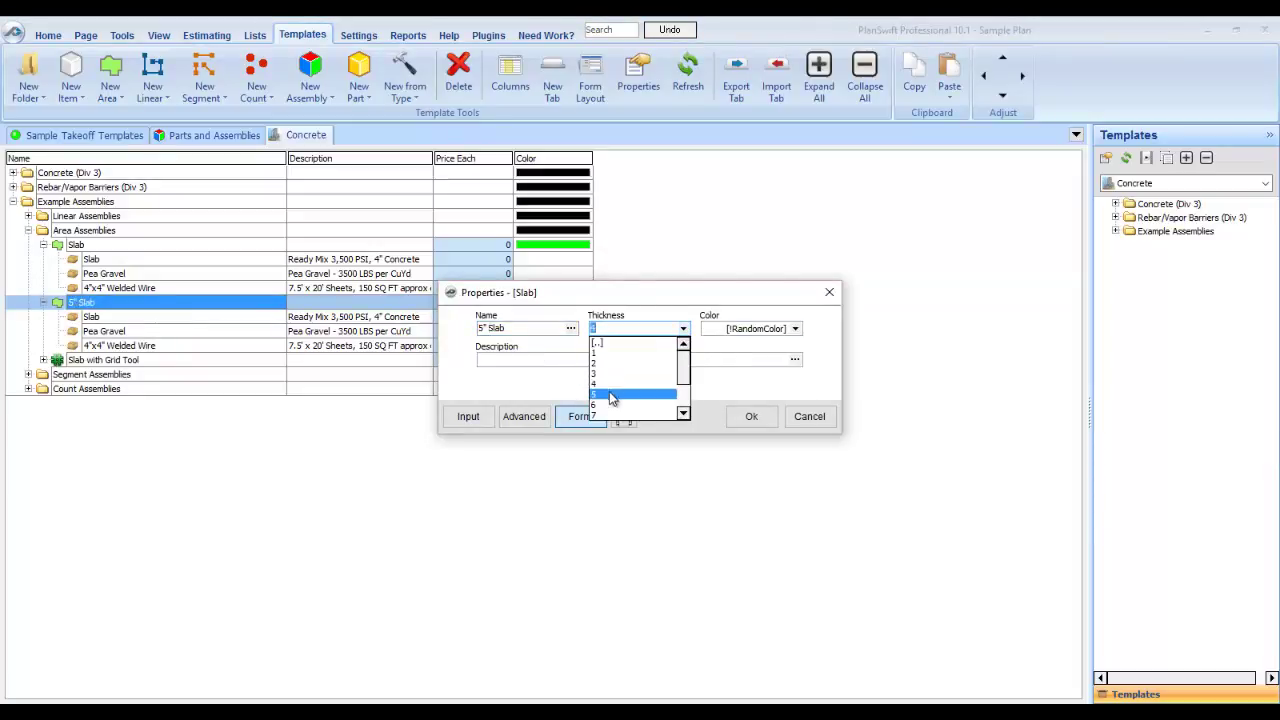
left_click(645, 393)
left_click(770, 418)
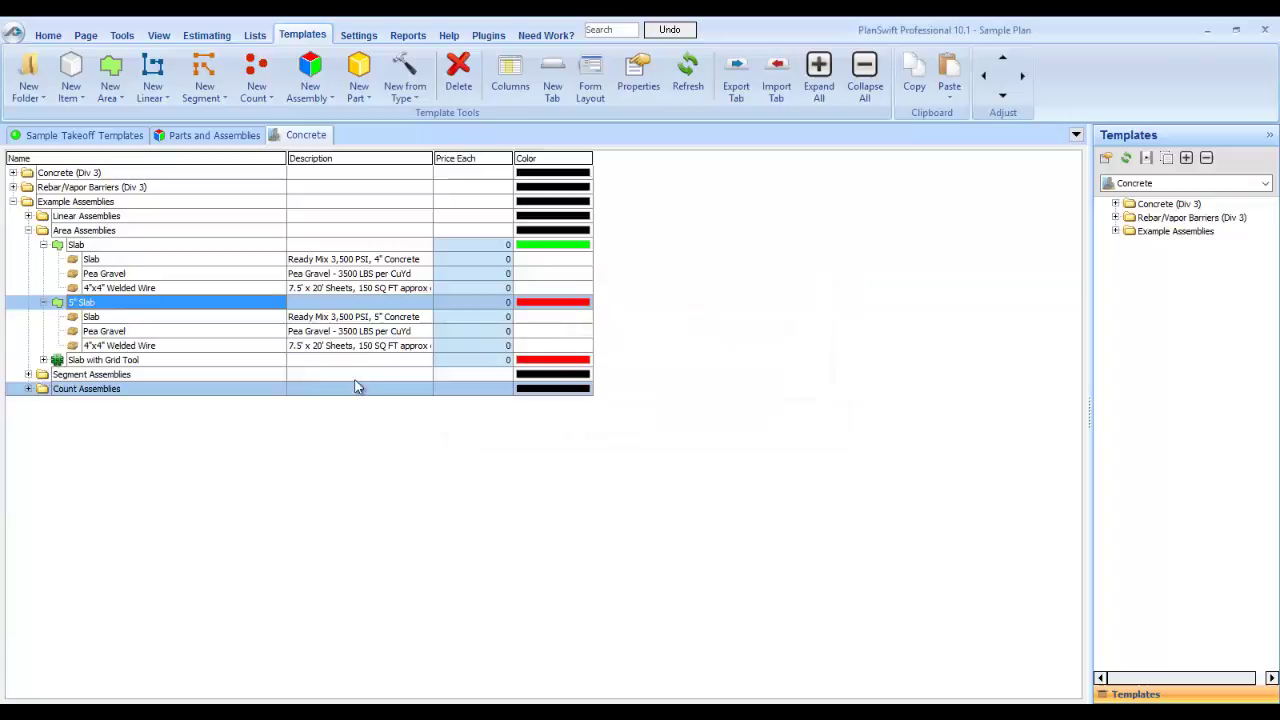
Delete the 4"x4" Welded Wire part from the 5" Slab template.
left_click(180, 350)
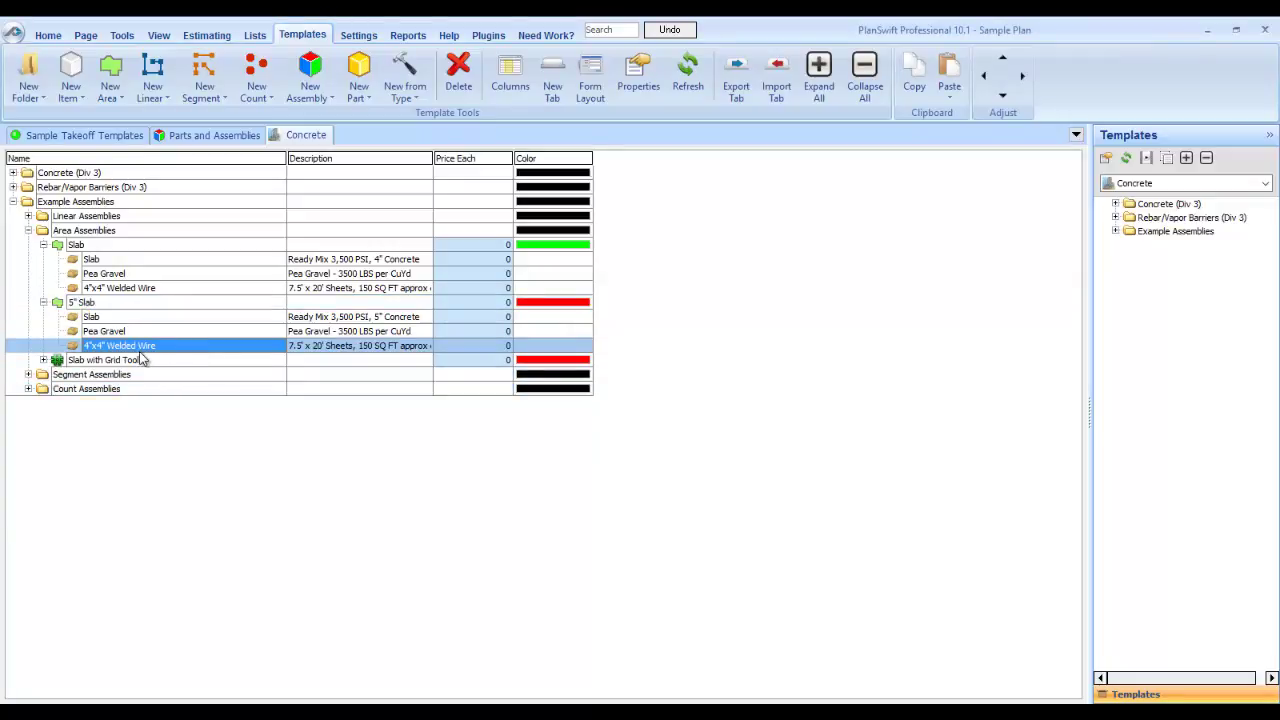
right_click(177, 345)
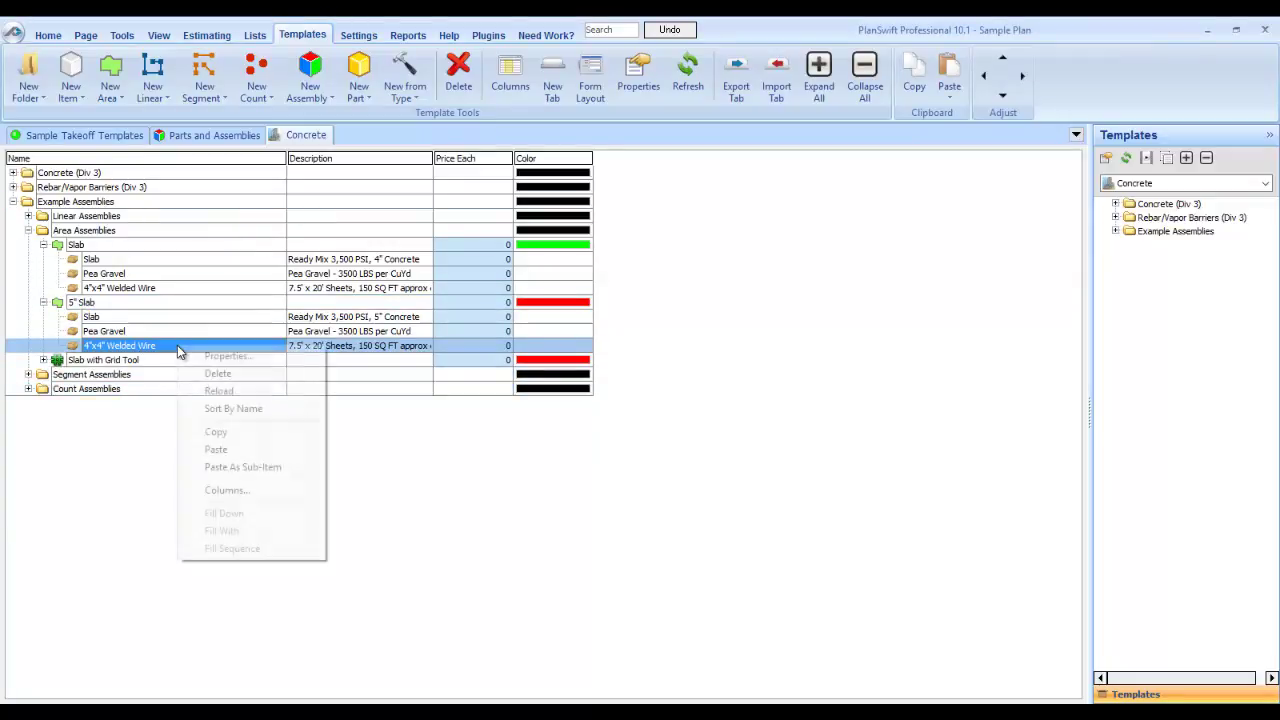
left_click(223, 374)
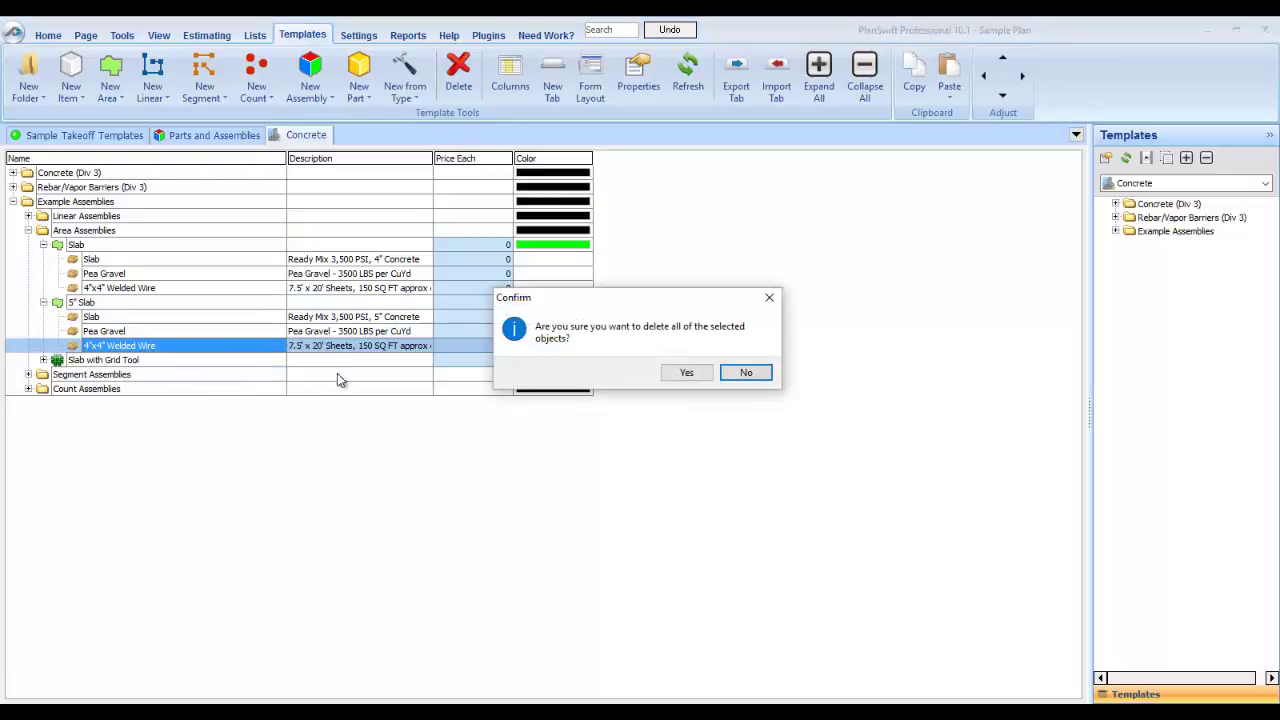
left_click(684, 374)
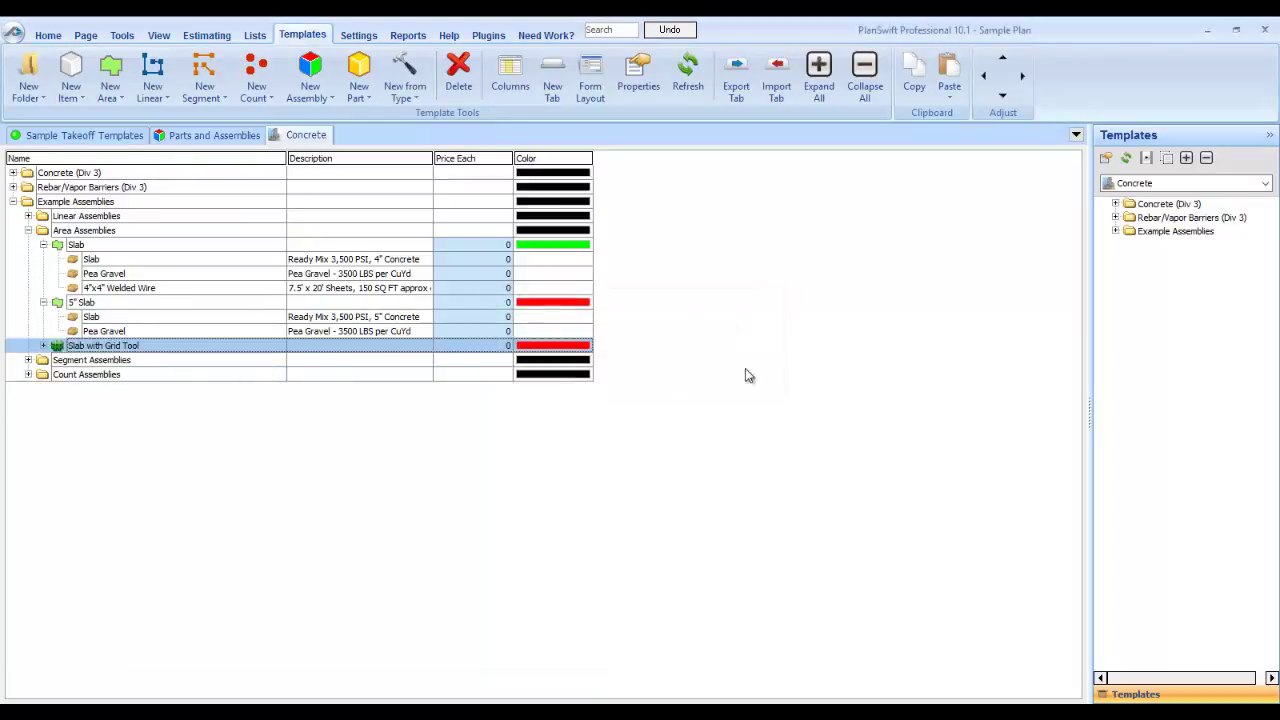
Add #4 Rebar from Rebar Priced per LBS (Area Takeoffs) to the 5" Slab template, with 10% waste and $0.55 cost each.
left_click(1115, 217)
left_click_drag(1090, 231, 1022, 231)
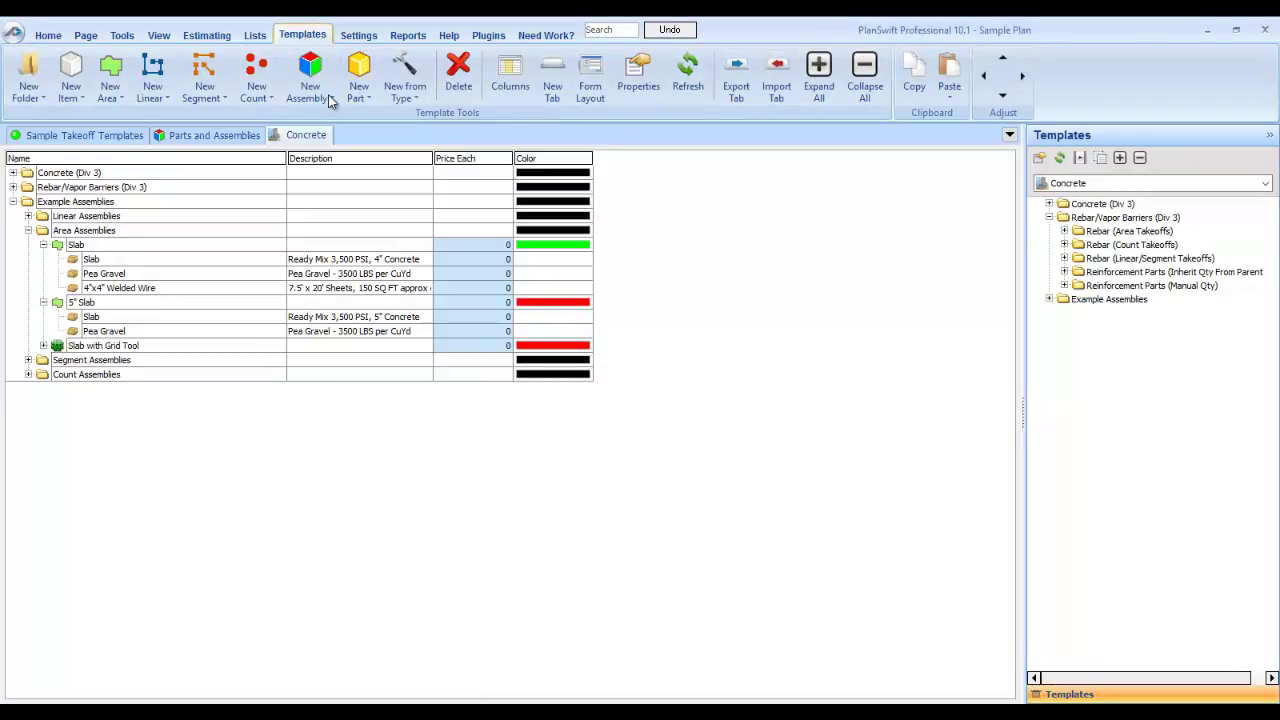
left_click_drag(1070, 286, 117, 305)
left_click(1079, 246)
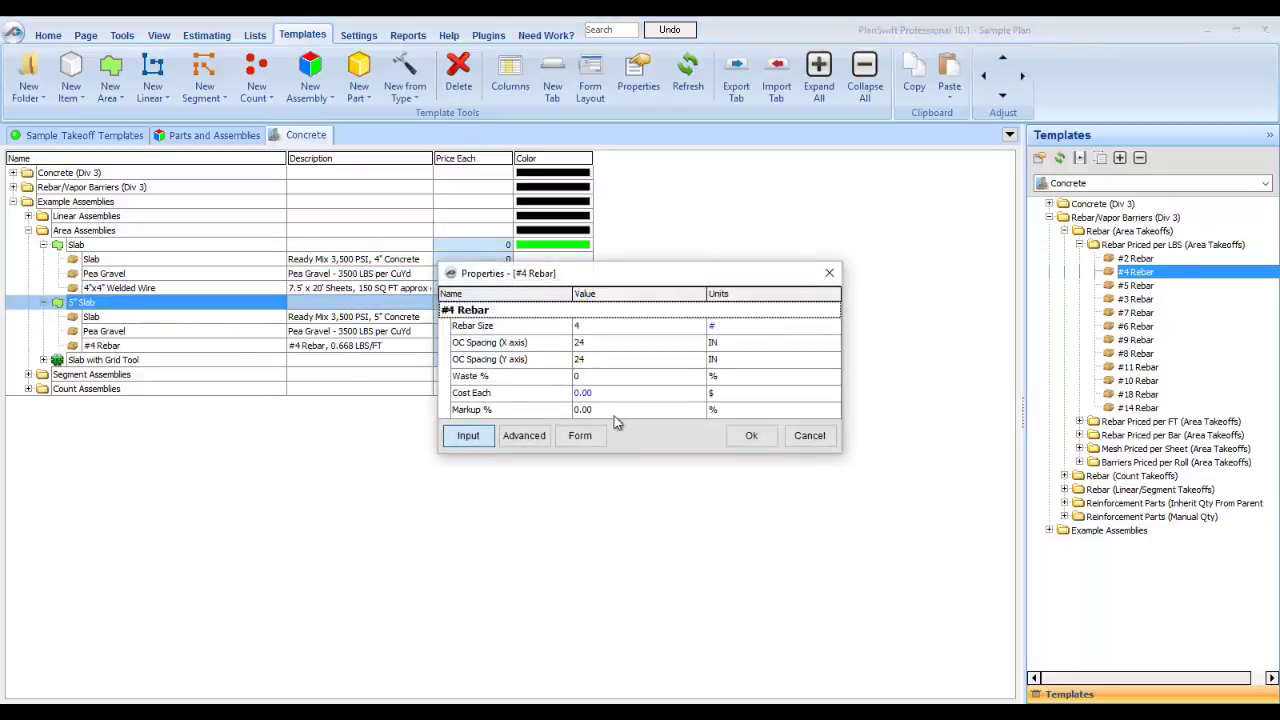
left_click(602, 377)
left_click(698, 376)
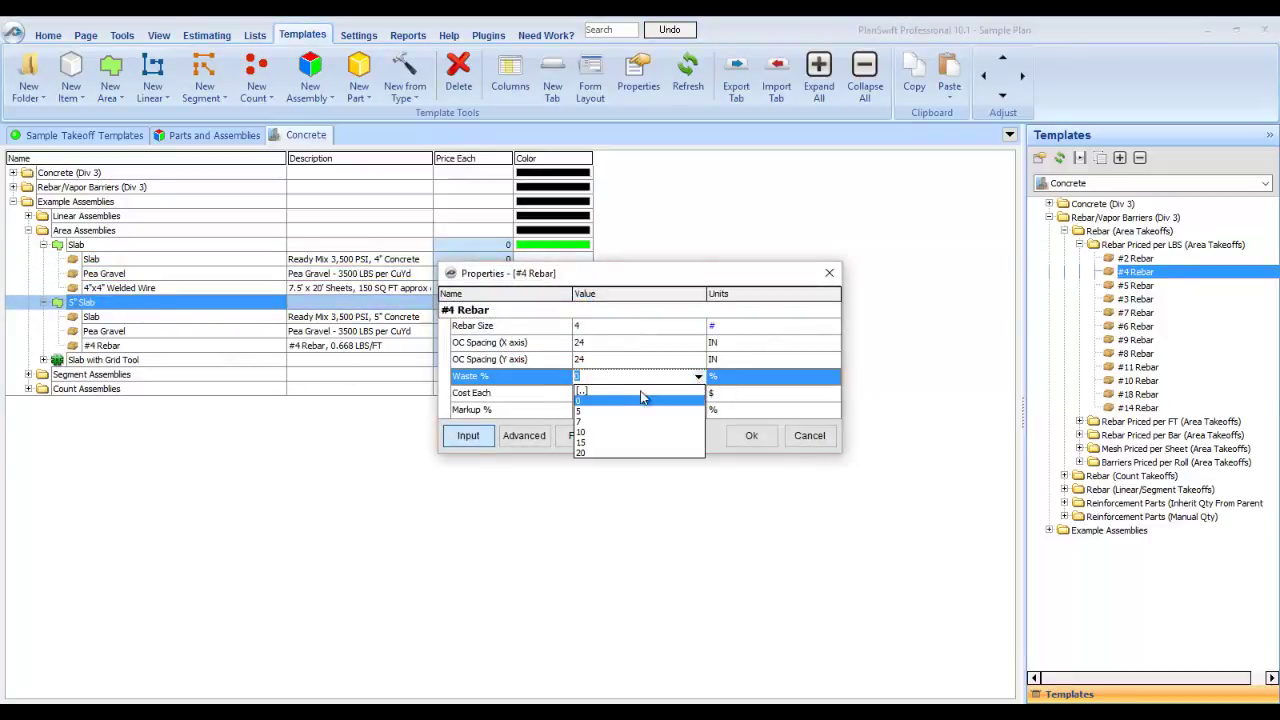
left_click(612, 441)
left_click(601, 396)
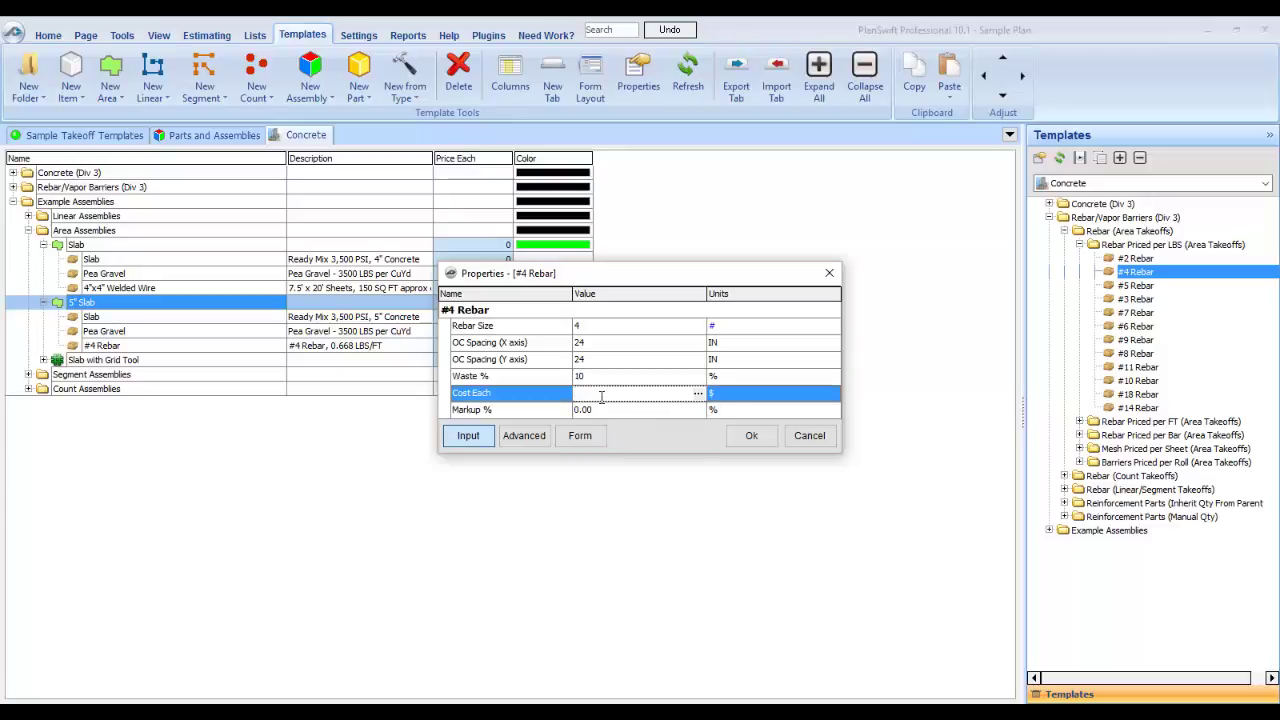
type(".55")
left_click(751, 435)
Set the cost each of the Slab part in the 5" Slab template to $110.
double_click(130, 317)
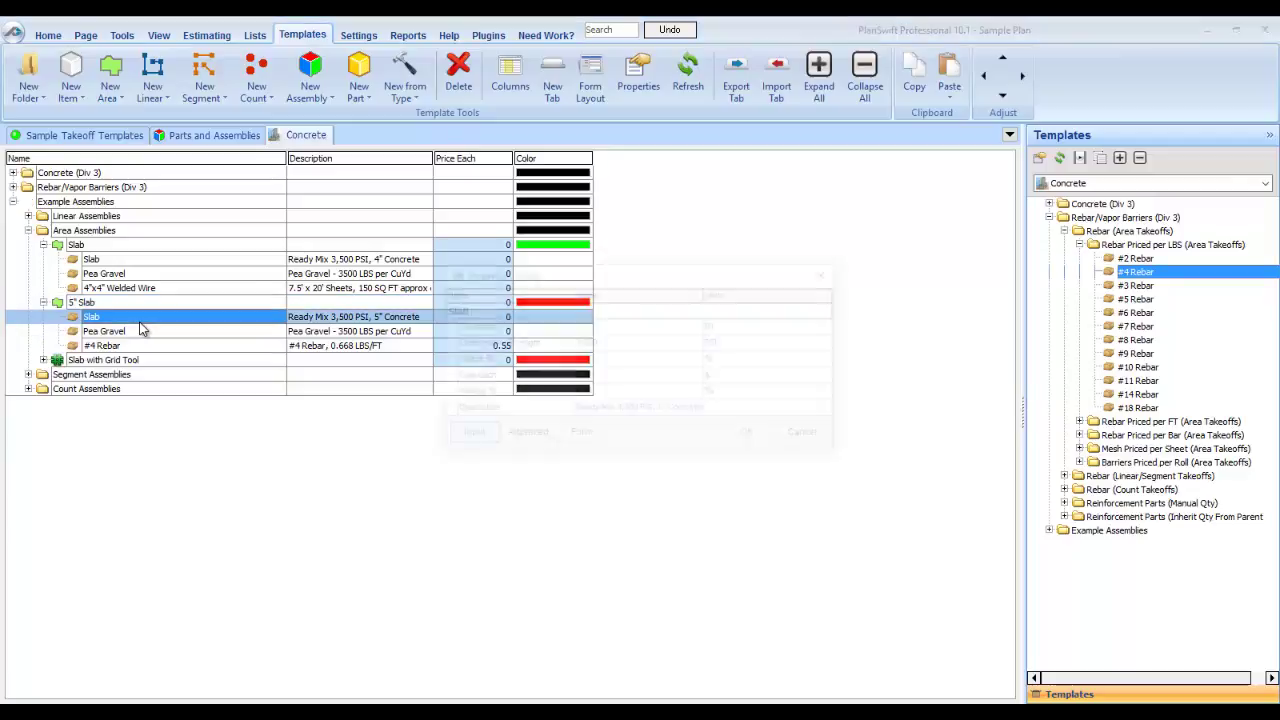
left_click(629, 377)
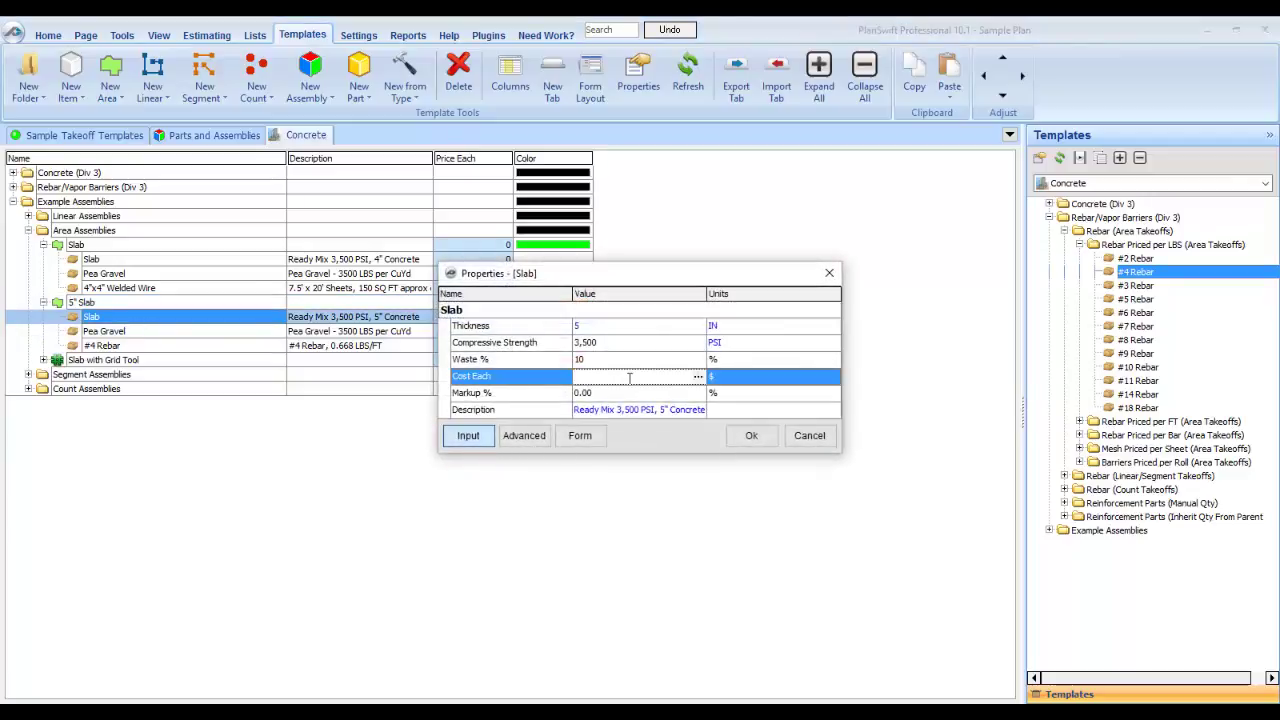
type("110")
key("BackSpace")
key("BackSpace")
key("BackSpace")
type("10")
left_click(751, 435)
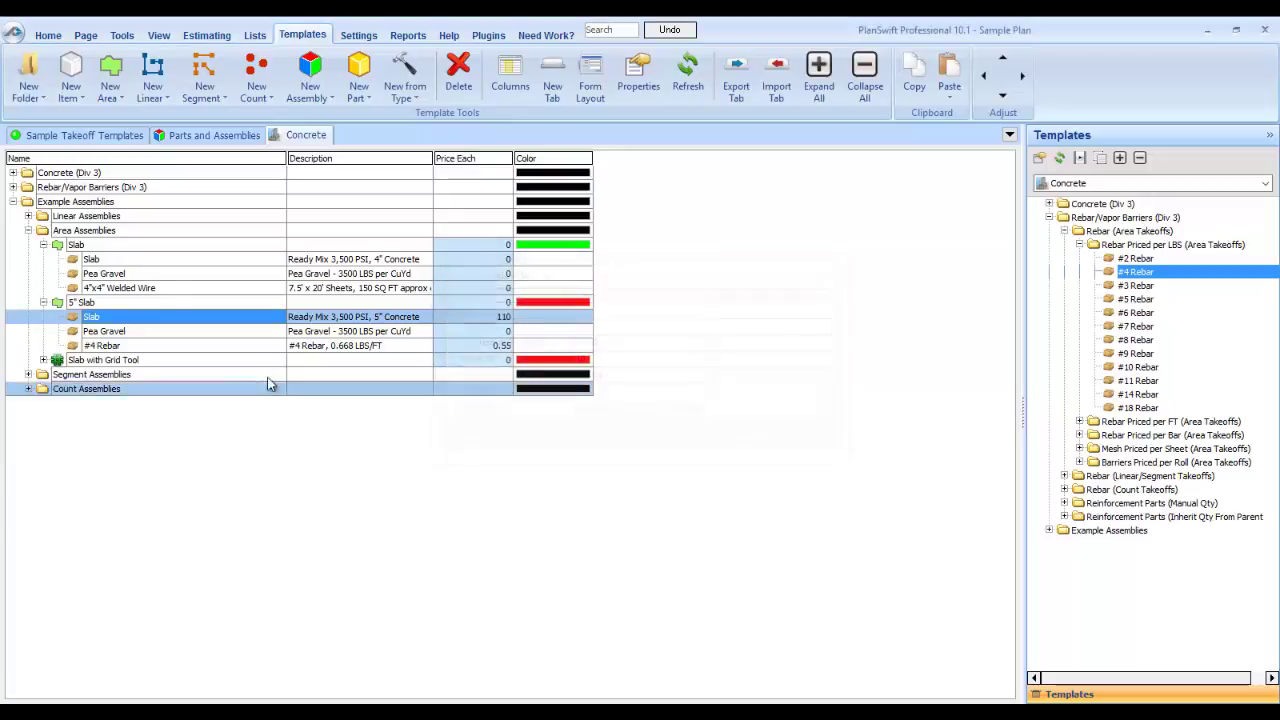
Set the cost each of the Pea Gravel part in the 5" Slab template to $36.
double_click(170, 336)
left_click(619, 376)
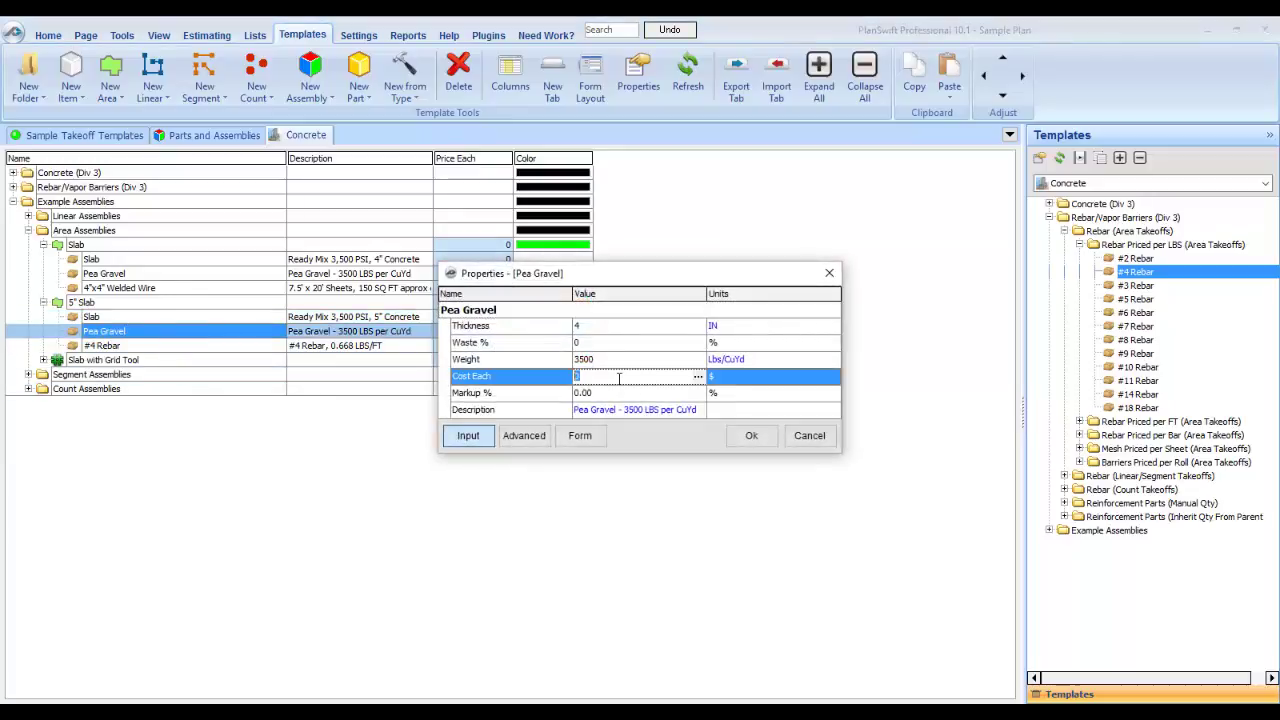
type("36")
left_click(751, 435)
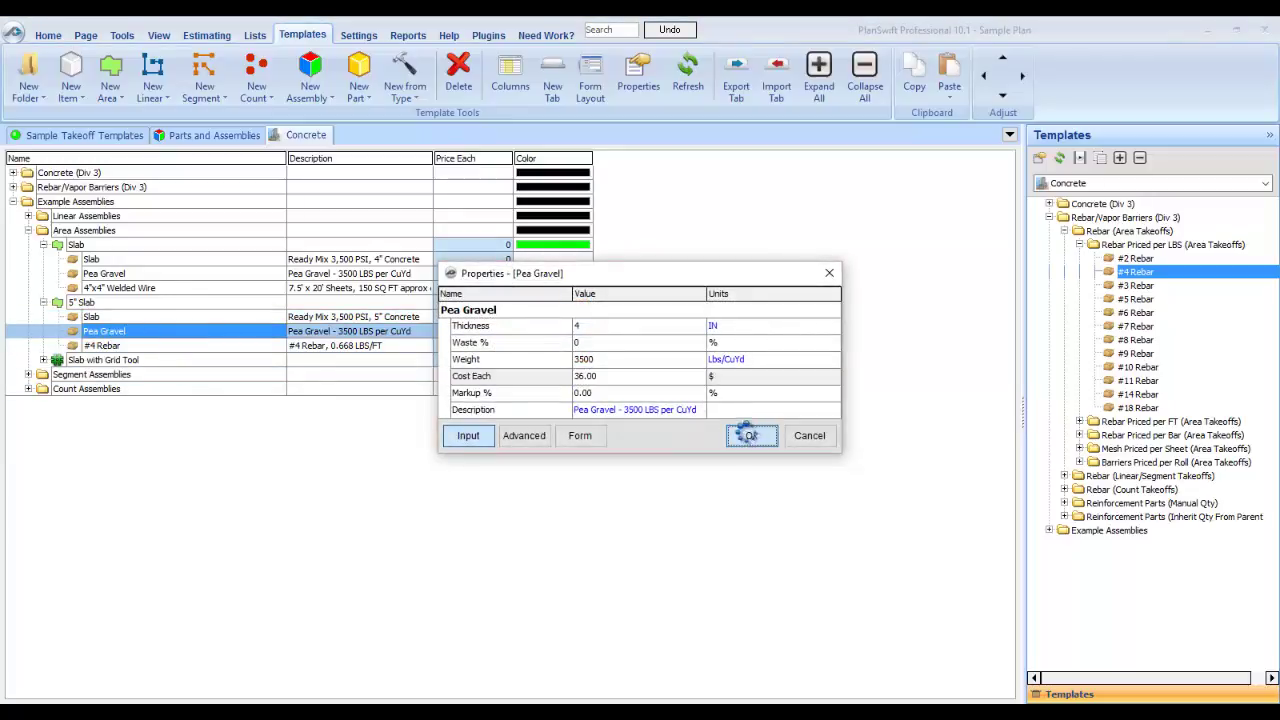
Duplicate the 5" Slab template, then set the copy's thickness to 6 and rename it 6" Slab.
left_click(130, 302)
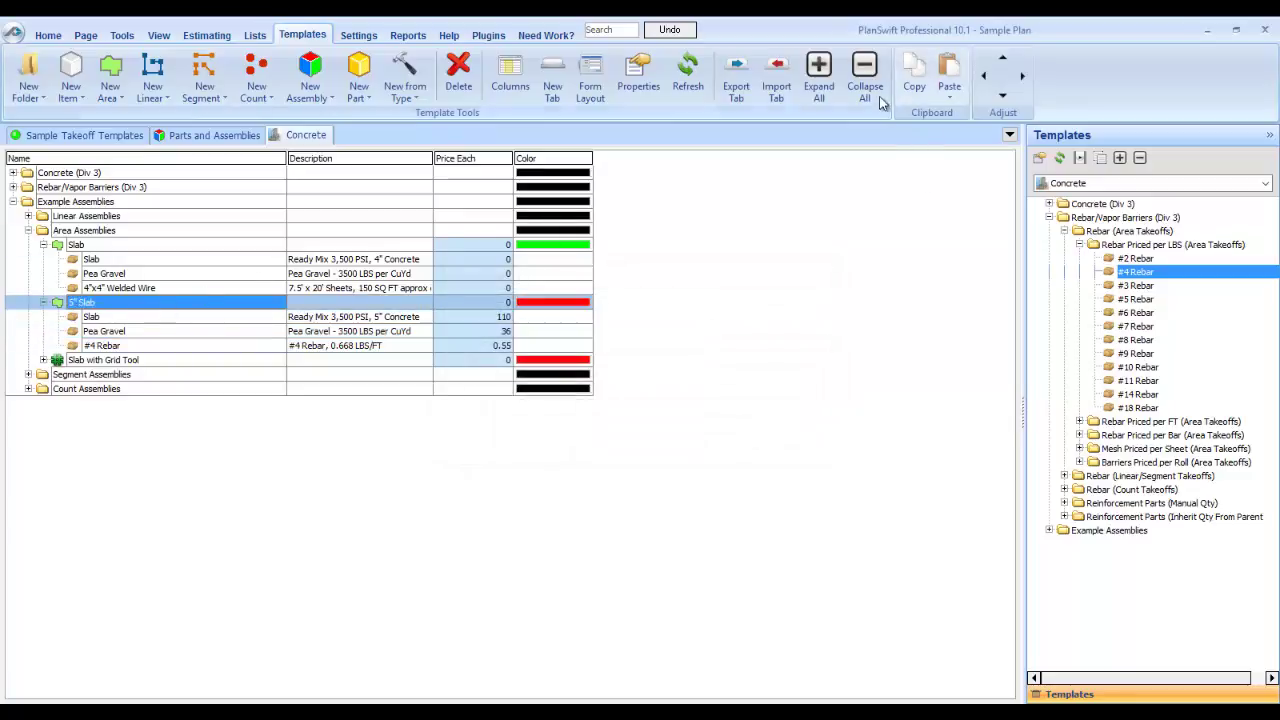
left_click(948, 80)
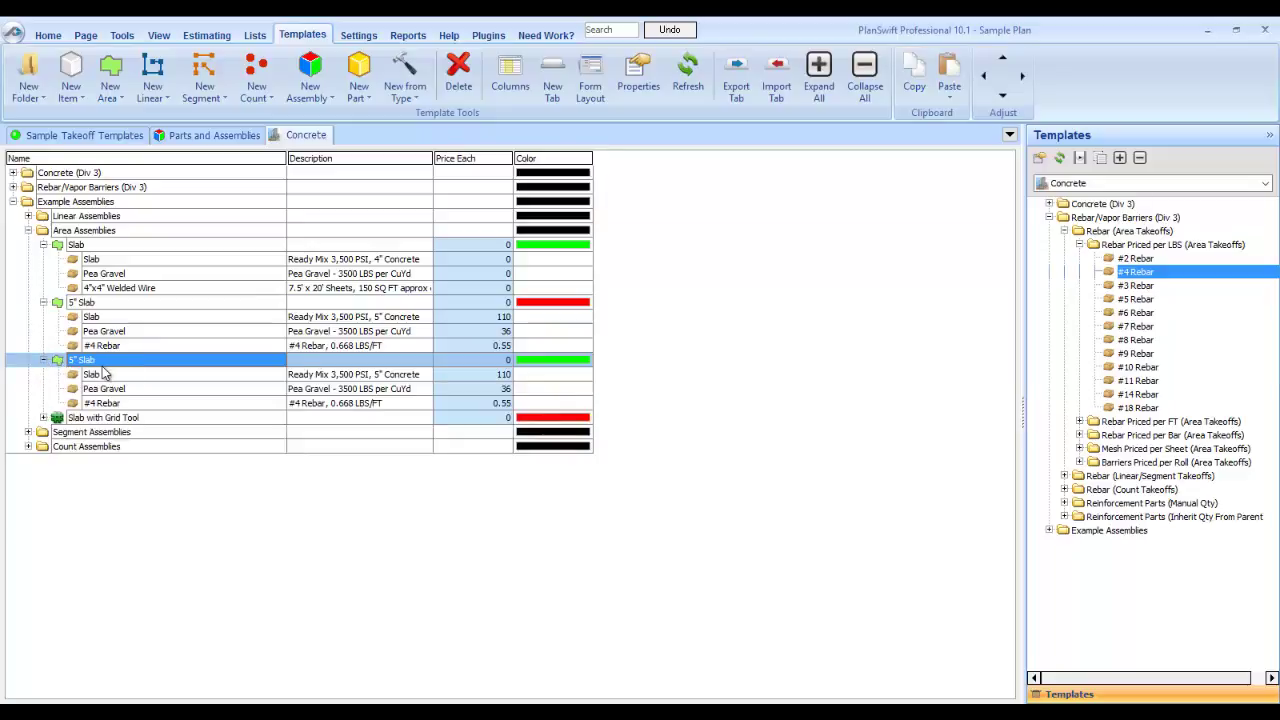
double_click(100, 362)
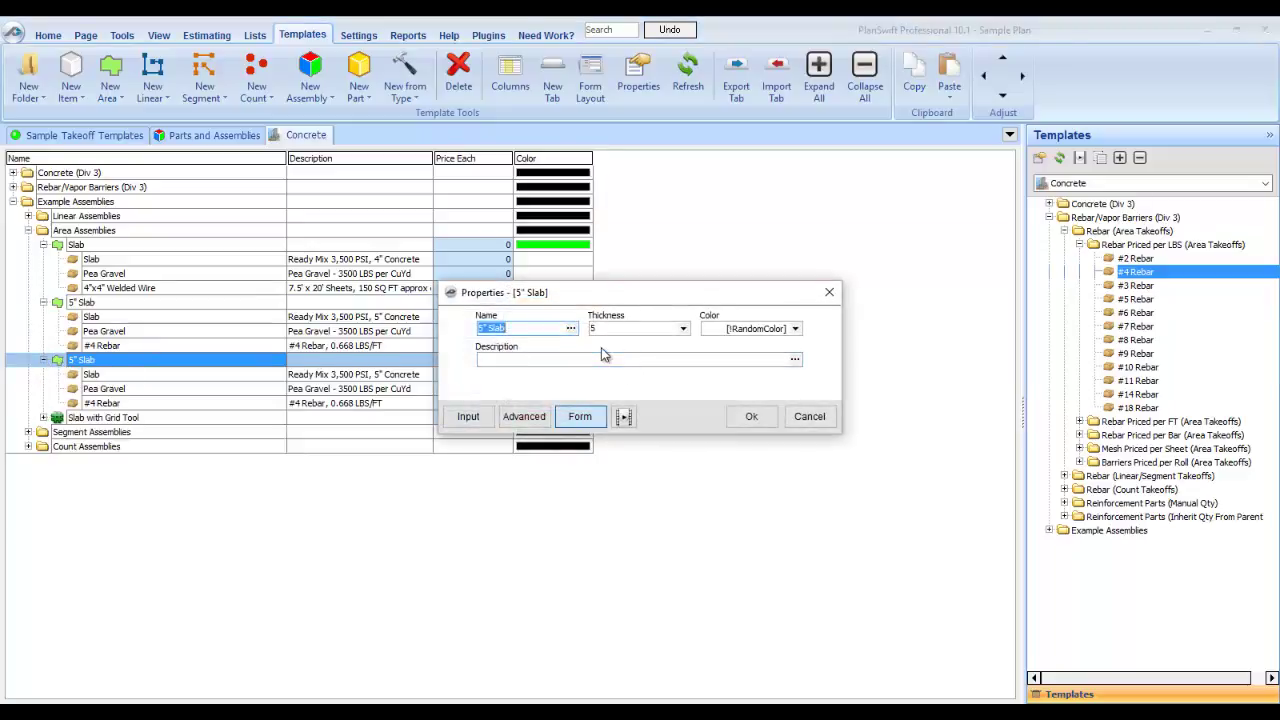
left_click(683, 328)
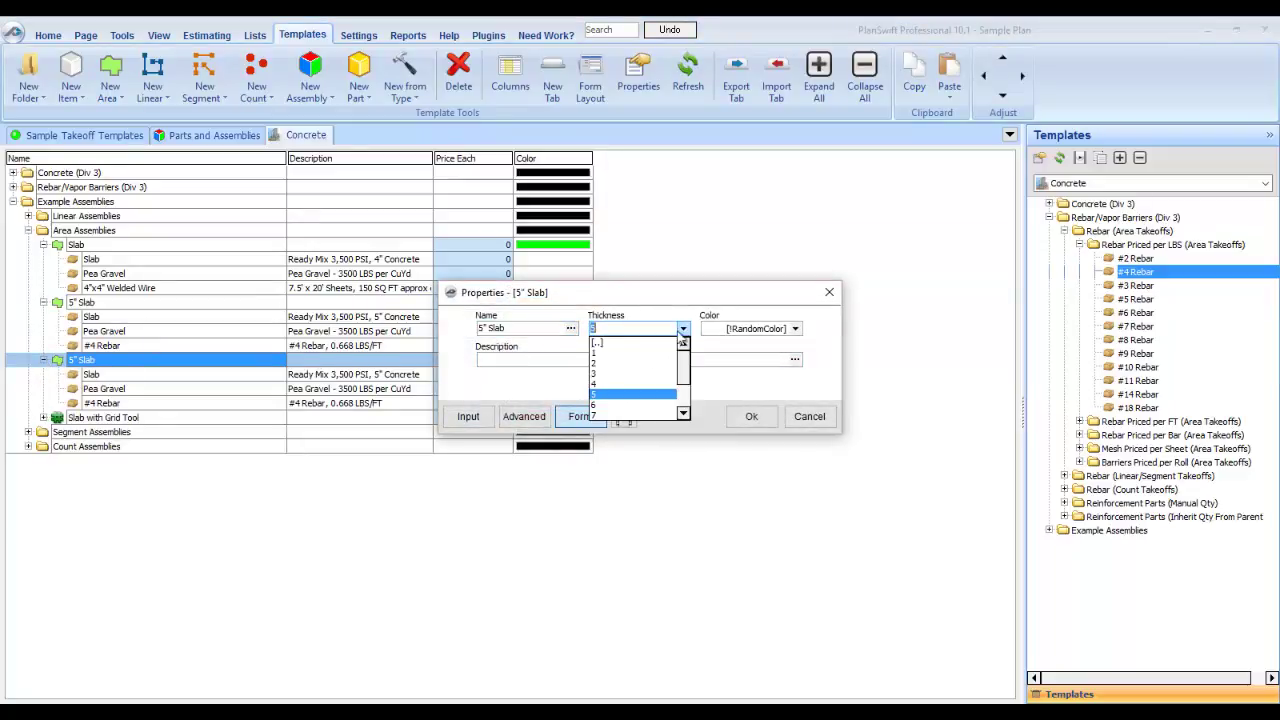
left_click(640, 405)
left_click(490, 328)
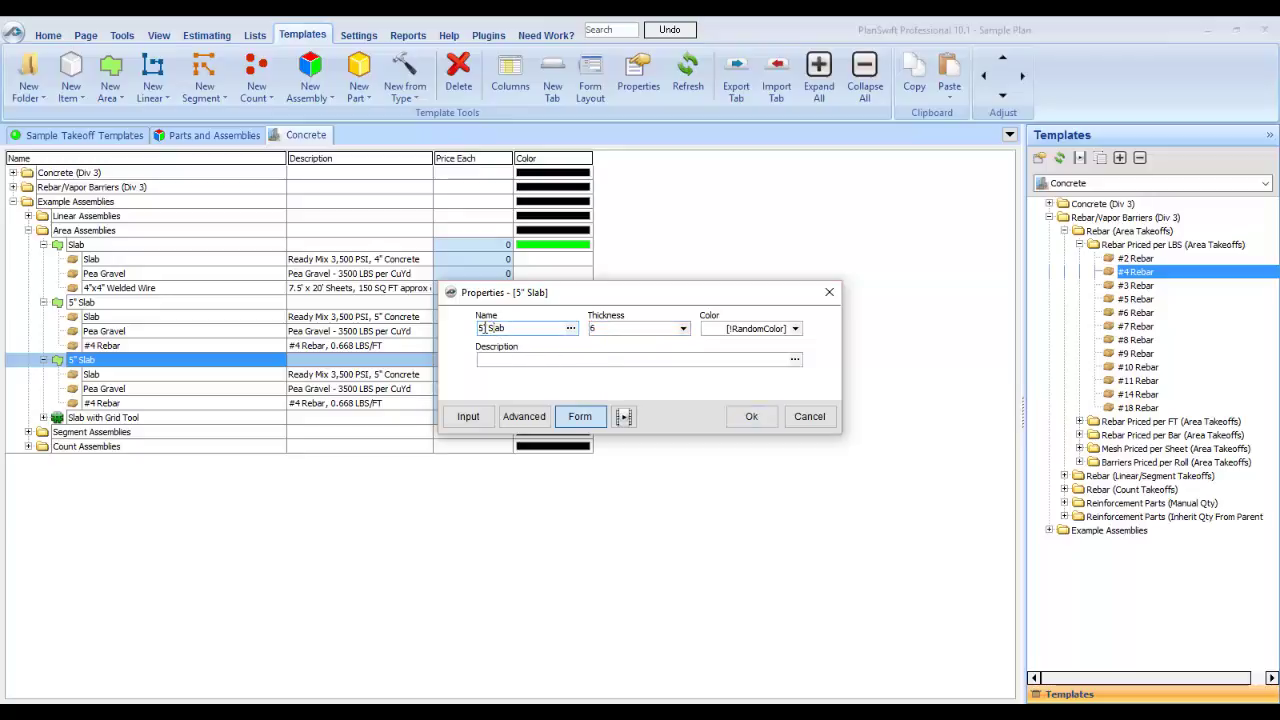
type("6")
left_click(751, 416)
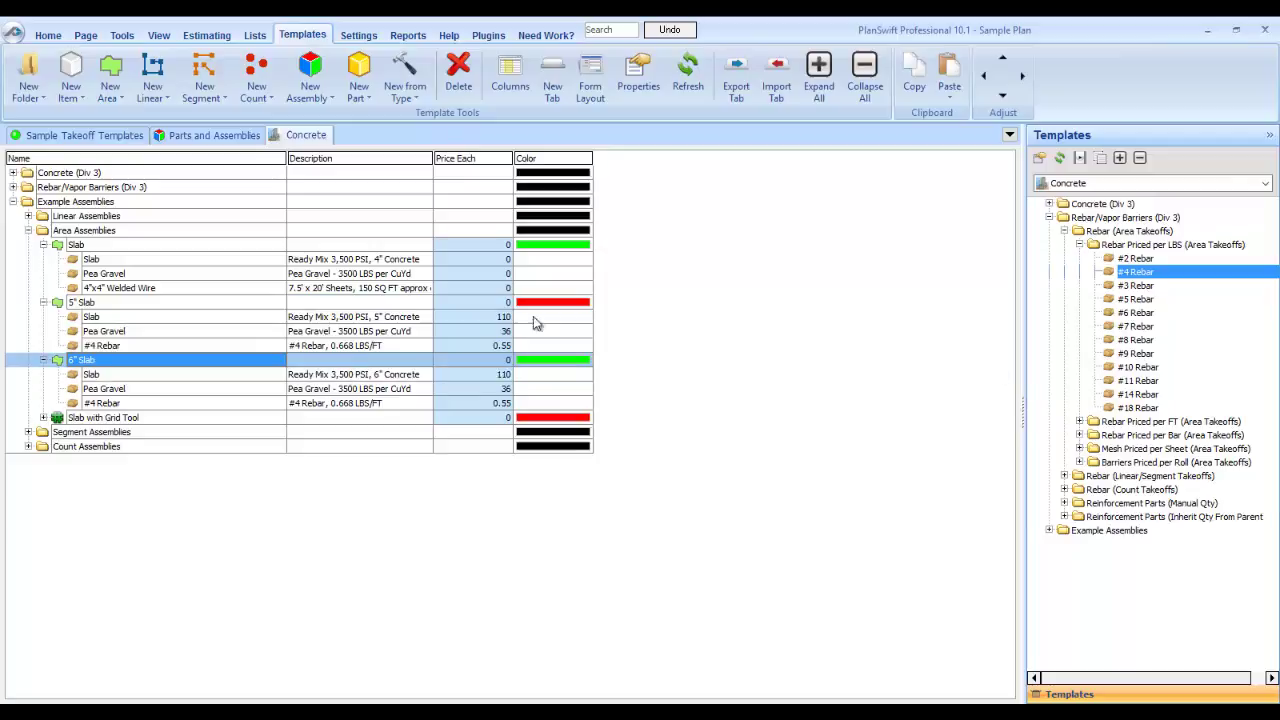
left_click(147, 405)
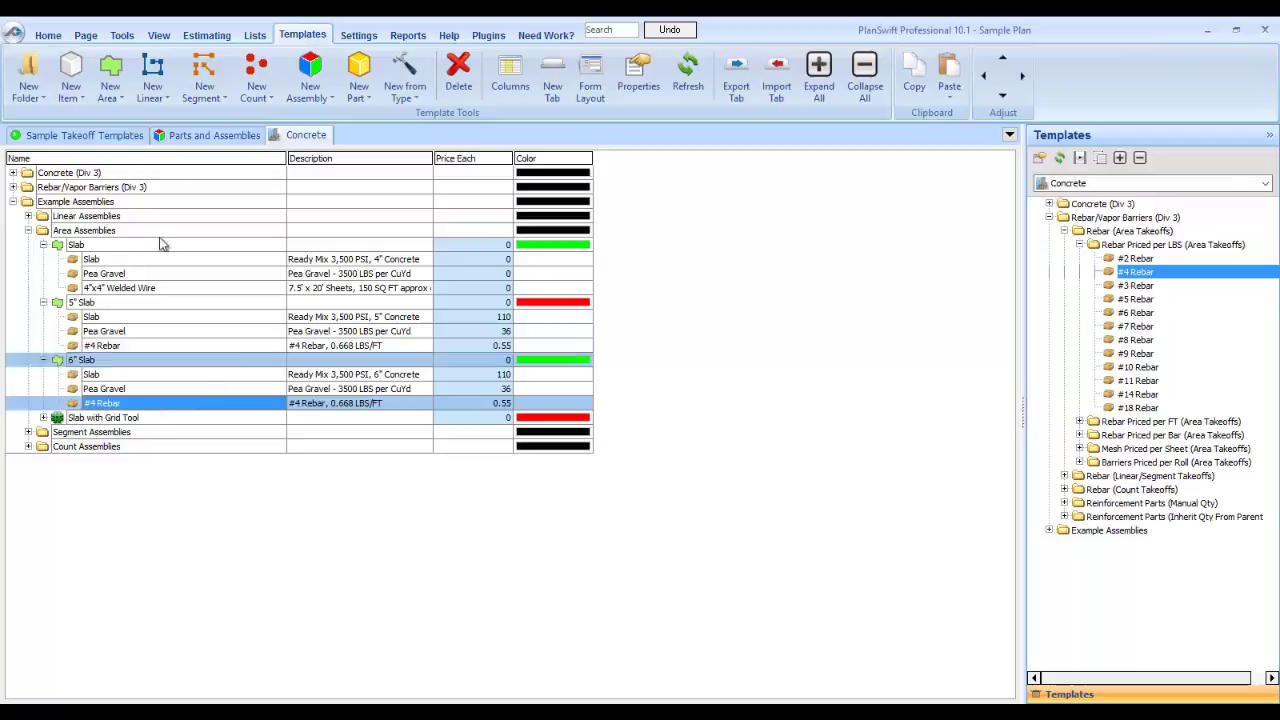
Replace the #4 Rebar in the 6" Slab template with #5 Rebar priced per LBS, with 10% waste and $0.55 cost each.
left_click(455, 70)
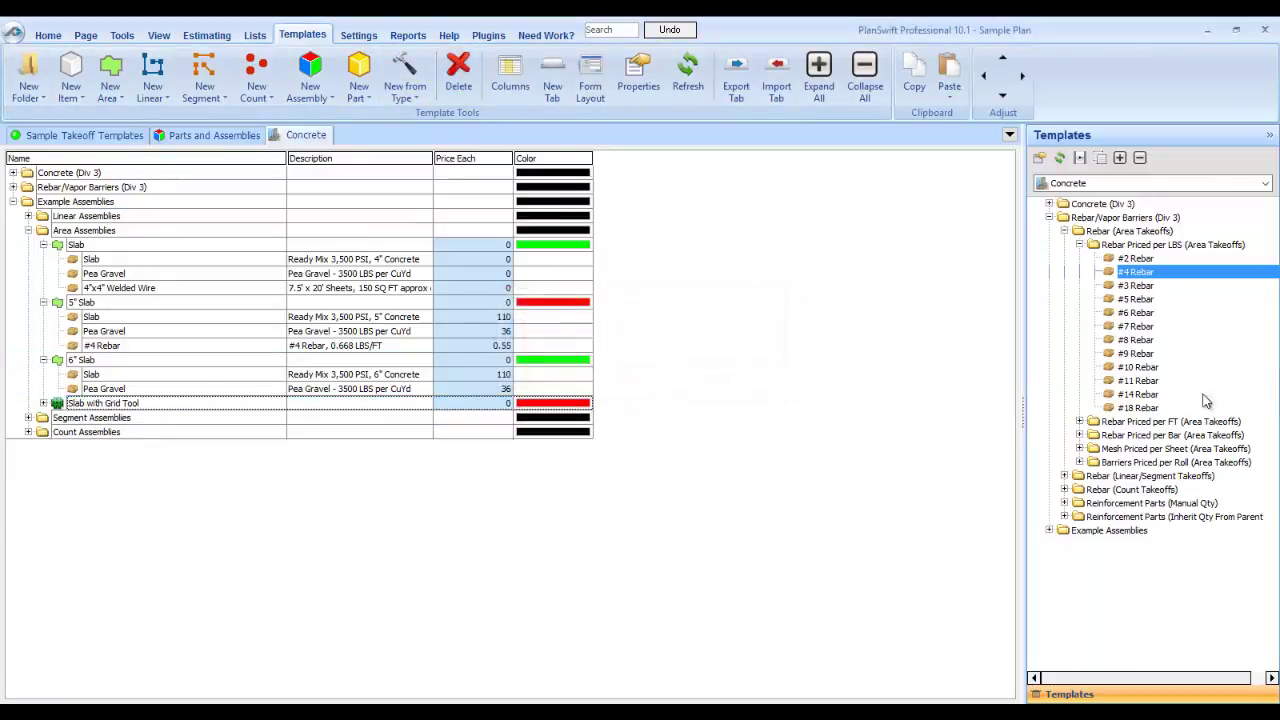
left_click(1140, 300)
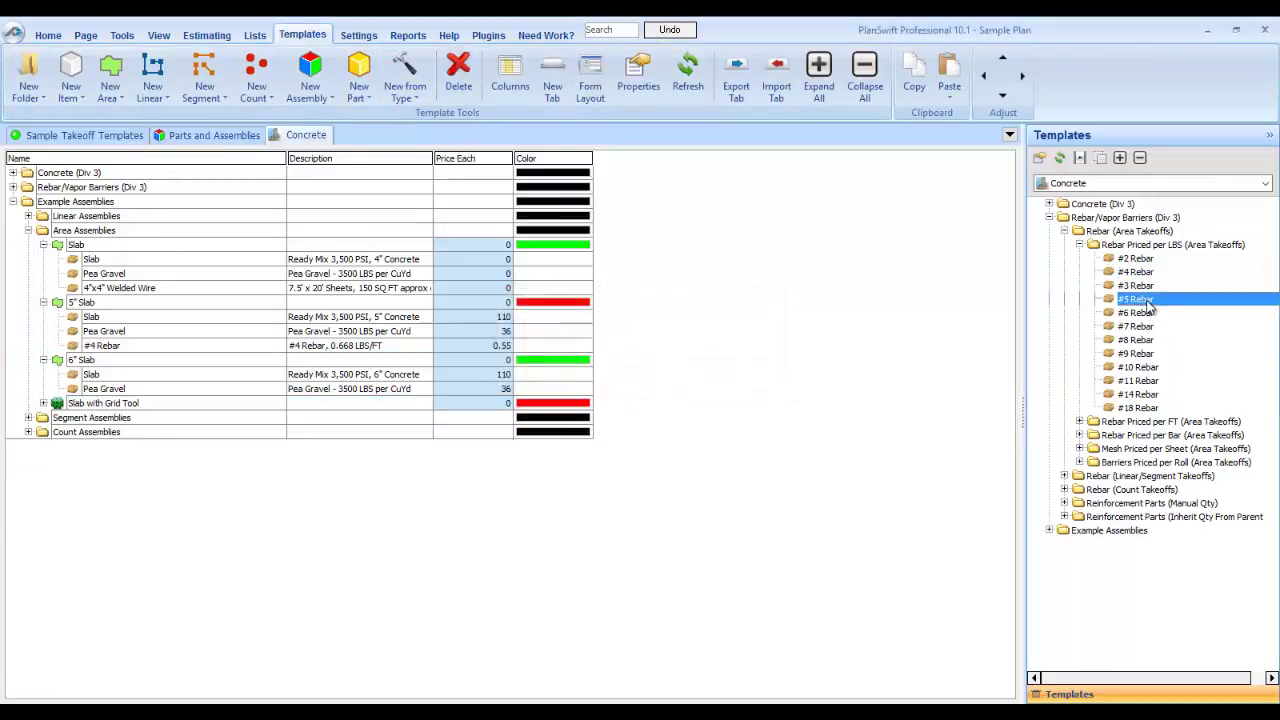
left_click(125, 362)
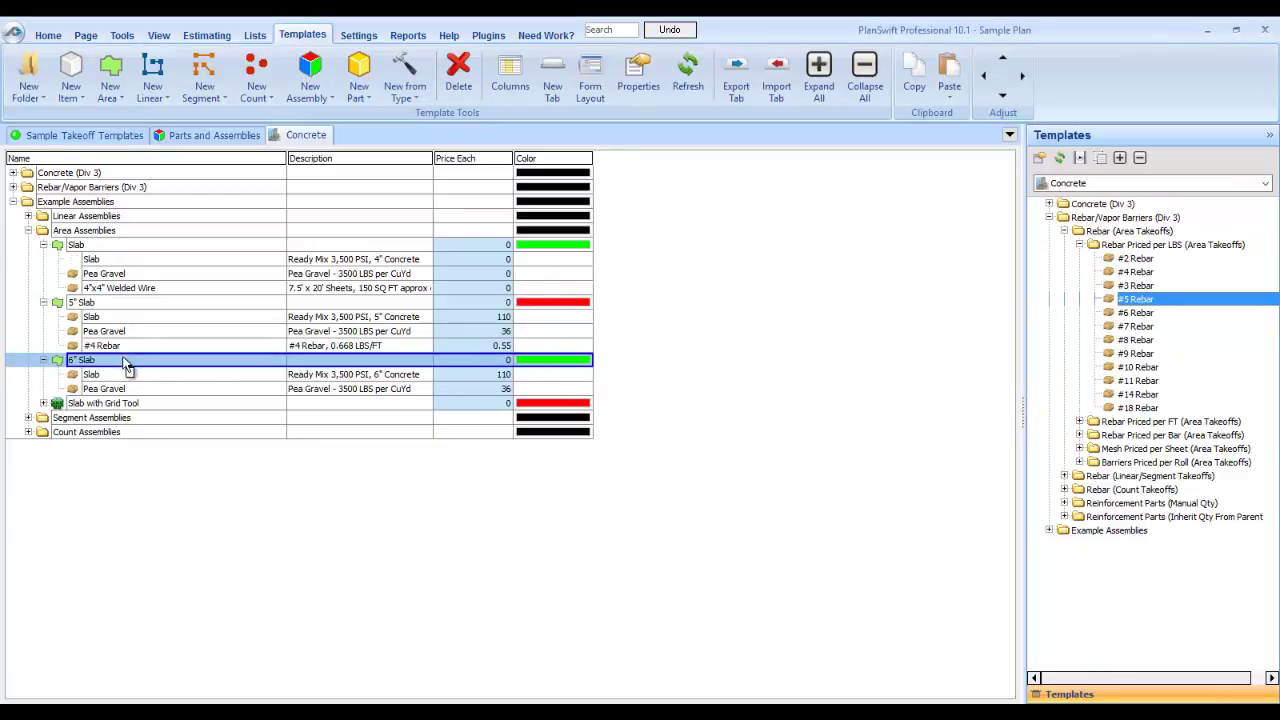
left_click(612, 375)
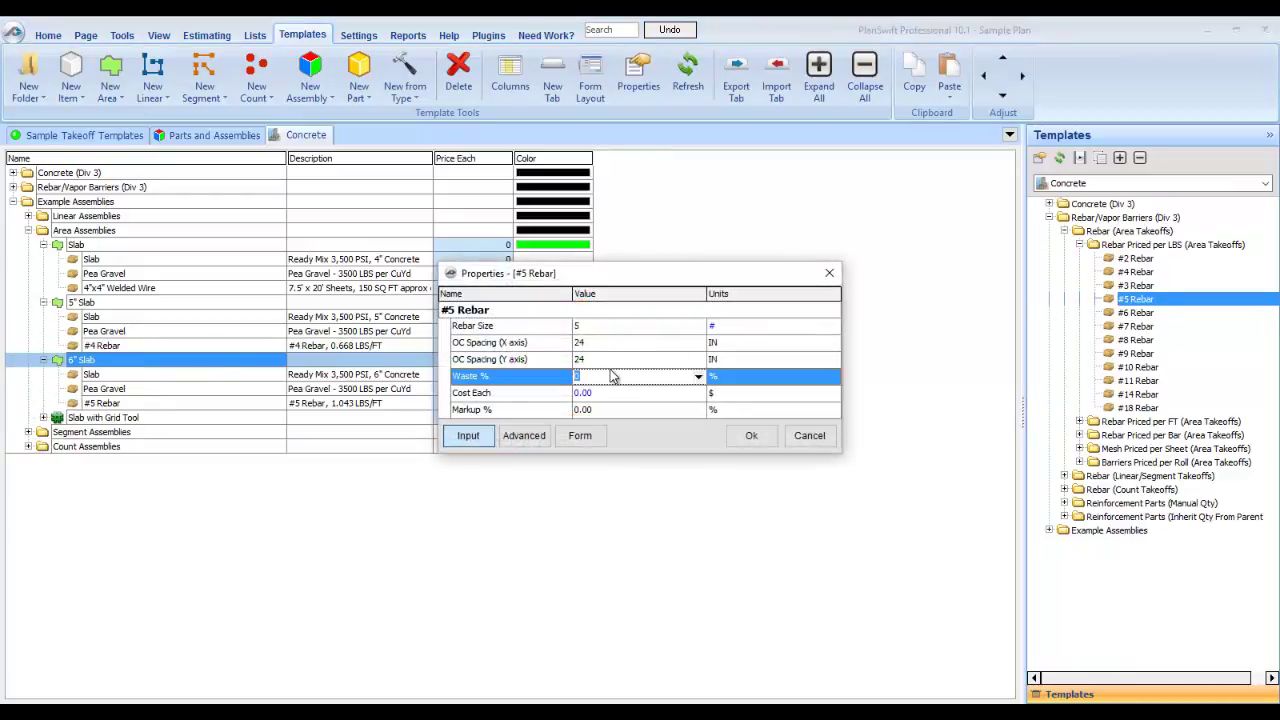
left_click(698, 376)
left_click(627, 433)
left_click(633, 392)
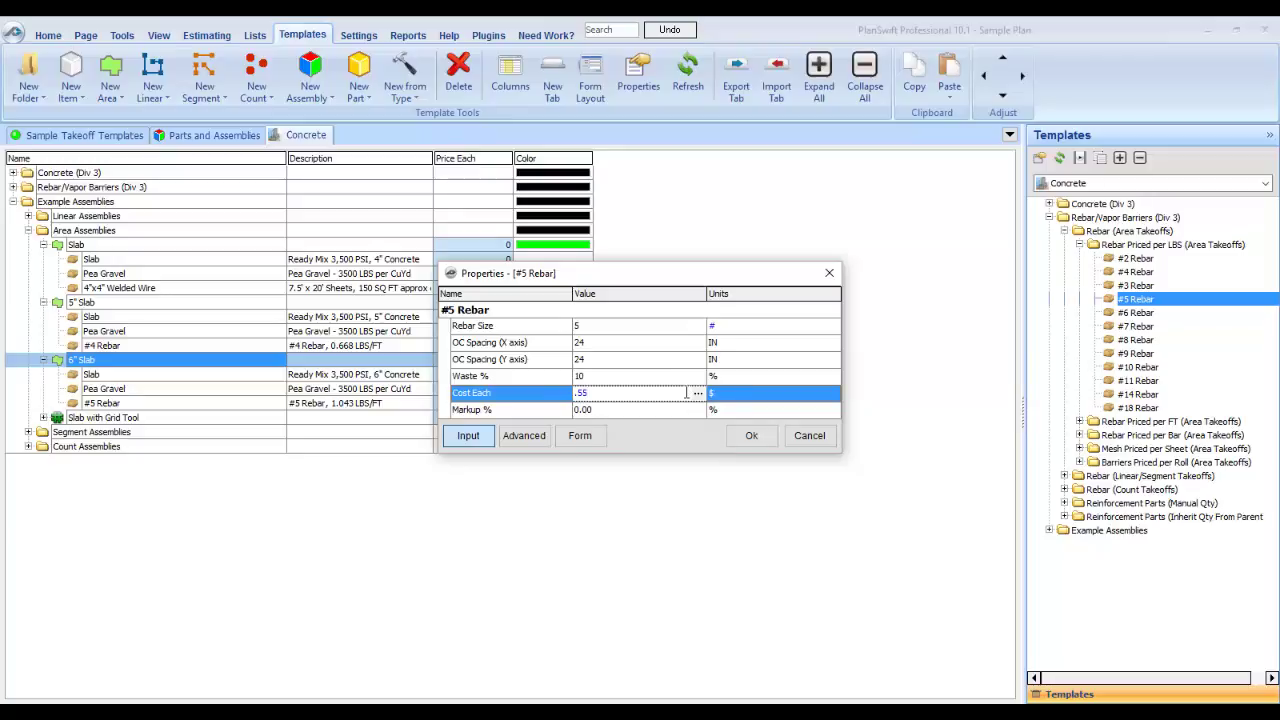
left_click(766, 447)
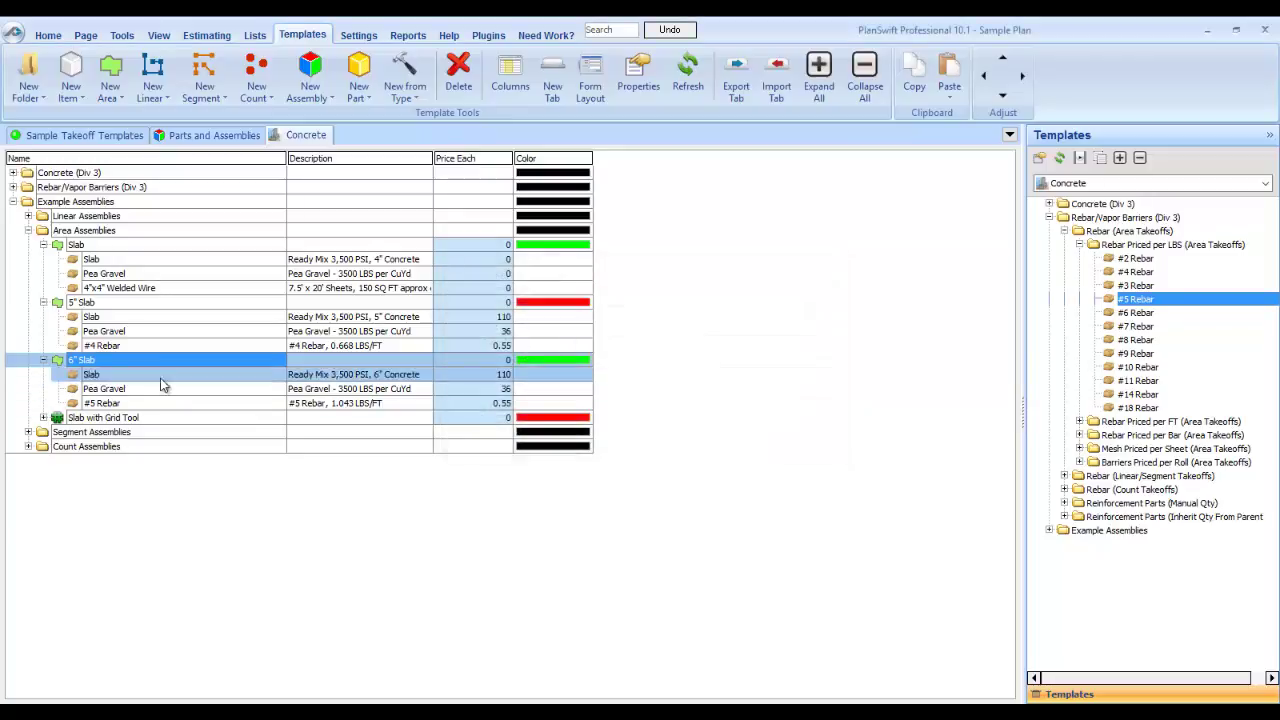
Return to the Foundation Plan drawing and hide the existing Slab takeoff.
left_click(349, 346)
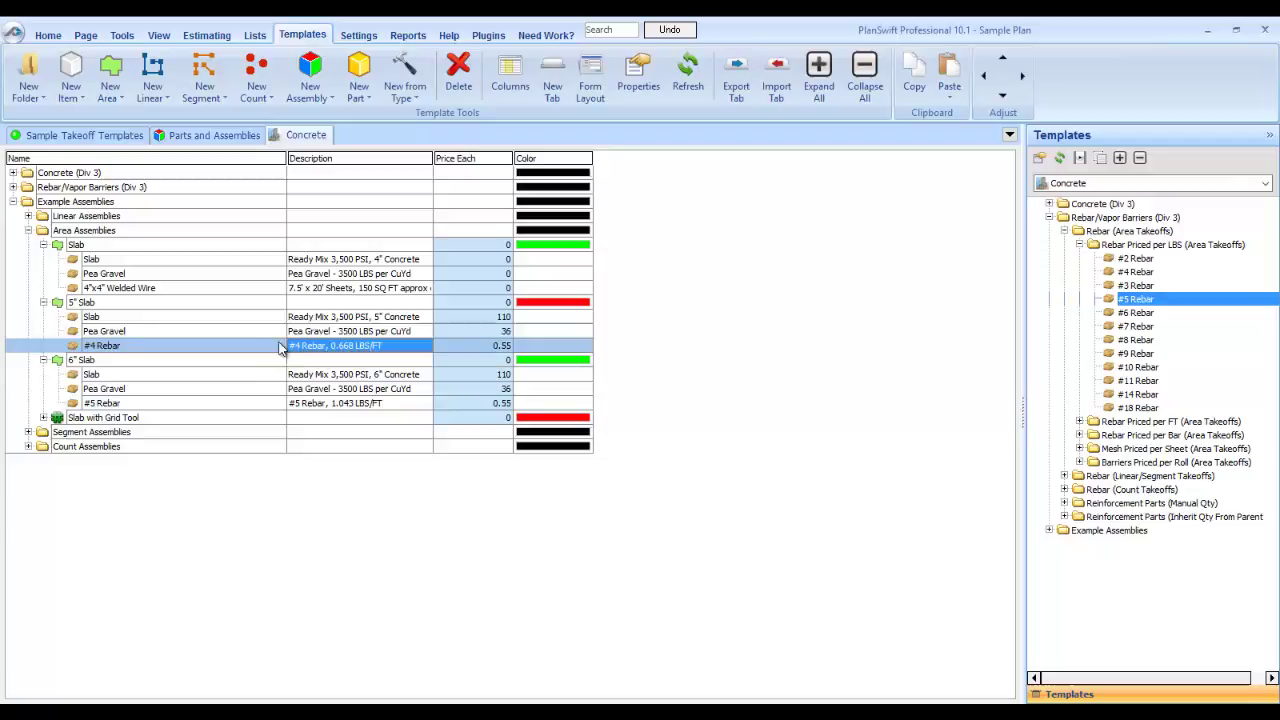
left_click(134, 312)
left_click(48, 35)
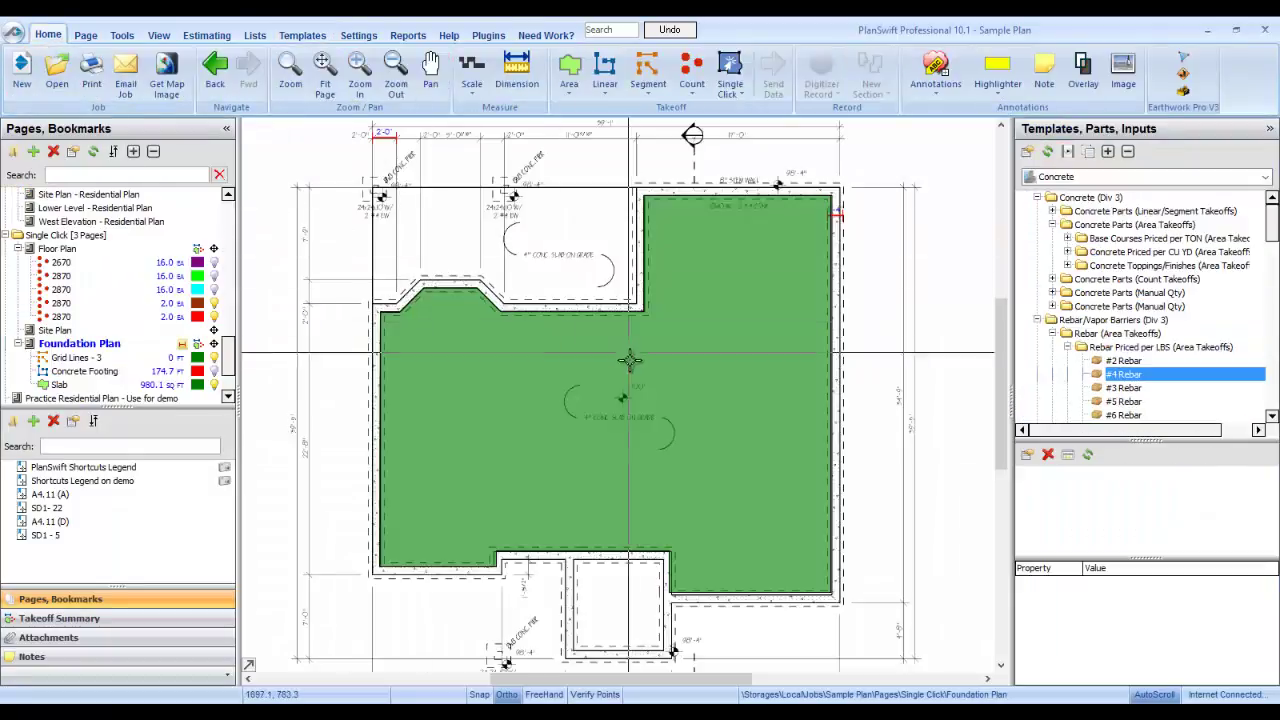
mouse_move(638, 400)
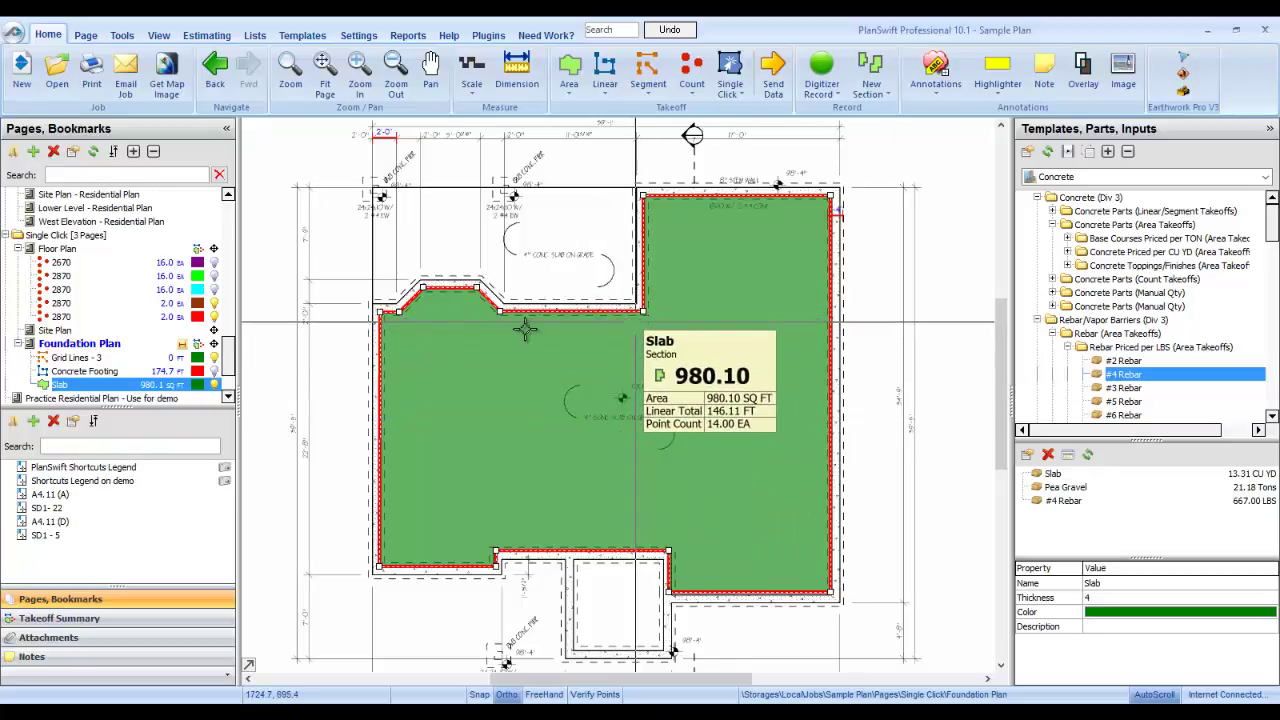
left_click(222, 393)
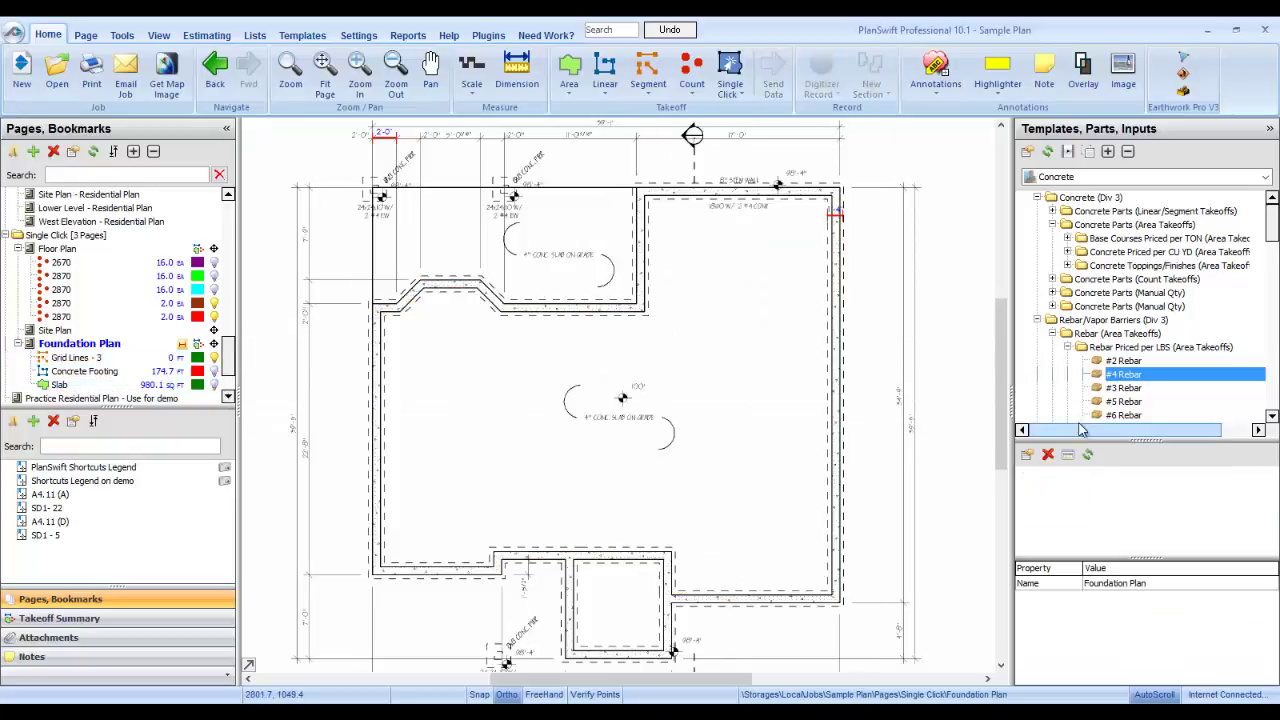
Start a new takeoff from the 6" Slab area assembly template, with its color set to red.
left_click_drag(1272, 225, 1275, 412)
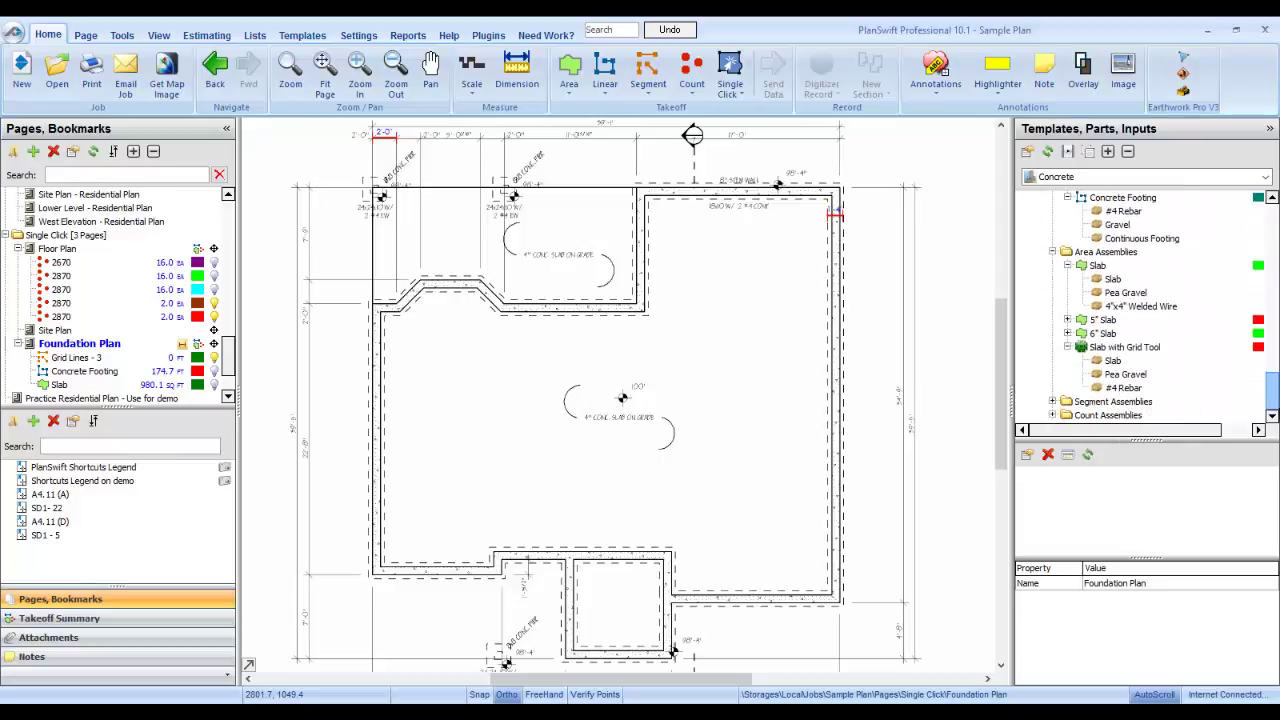
left_click(1068, 334)
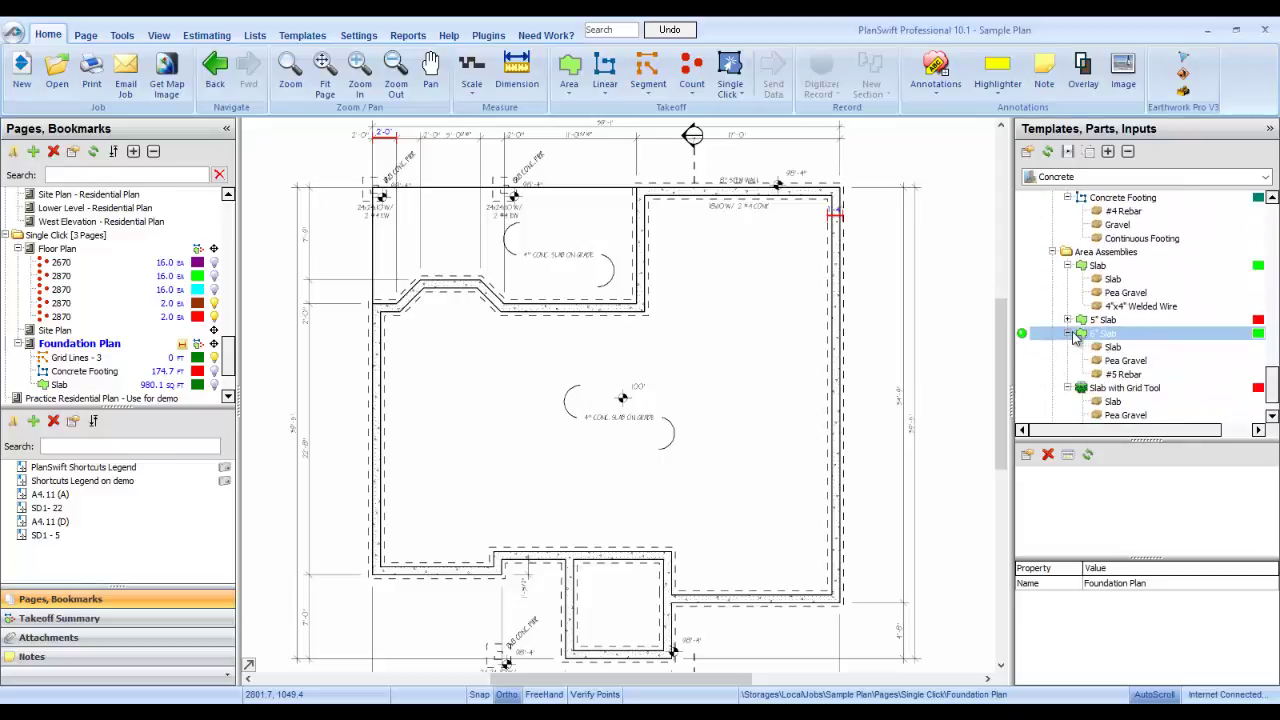
double_click(1022, 334)
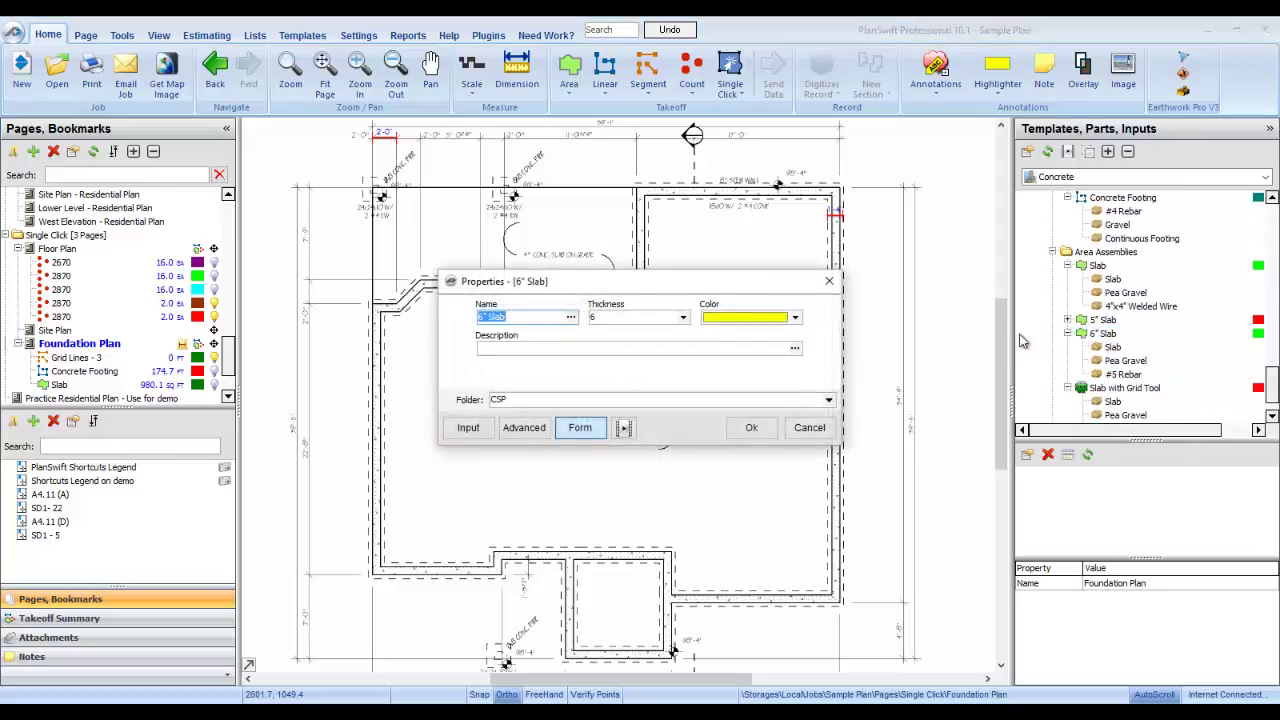
left_click(797, 318)
left_click(711, 382)
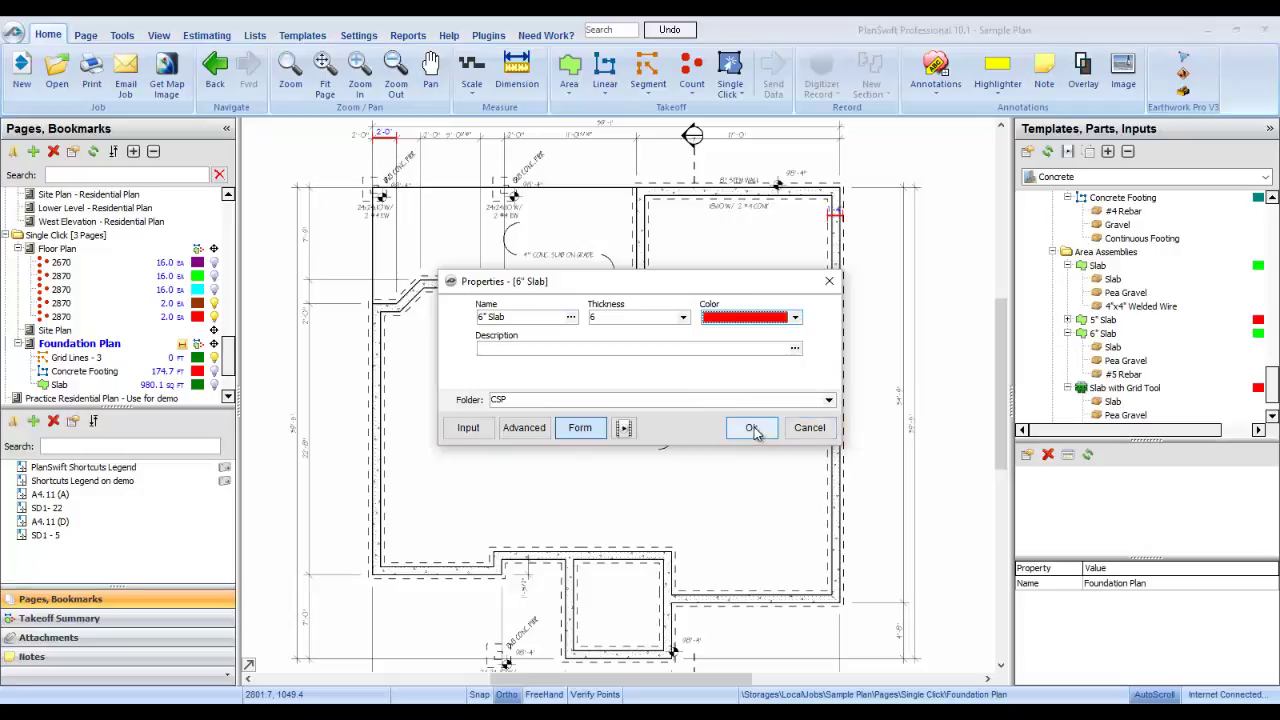
left_click(752, 428)
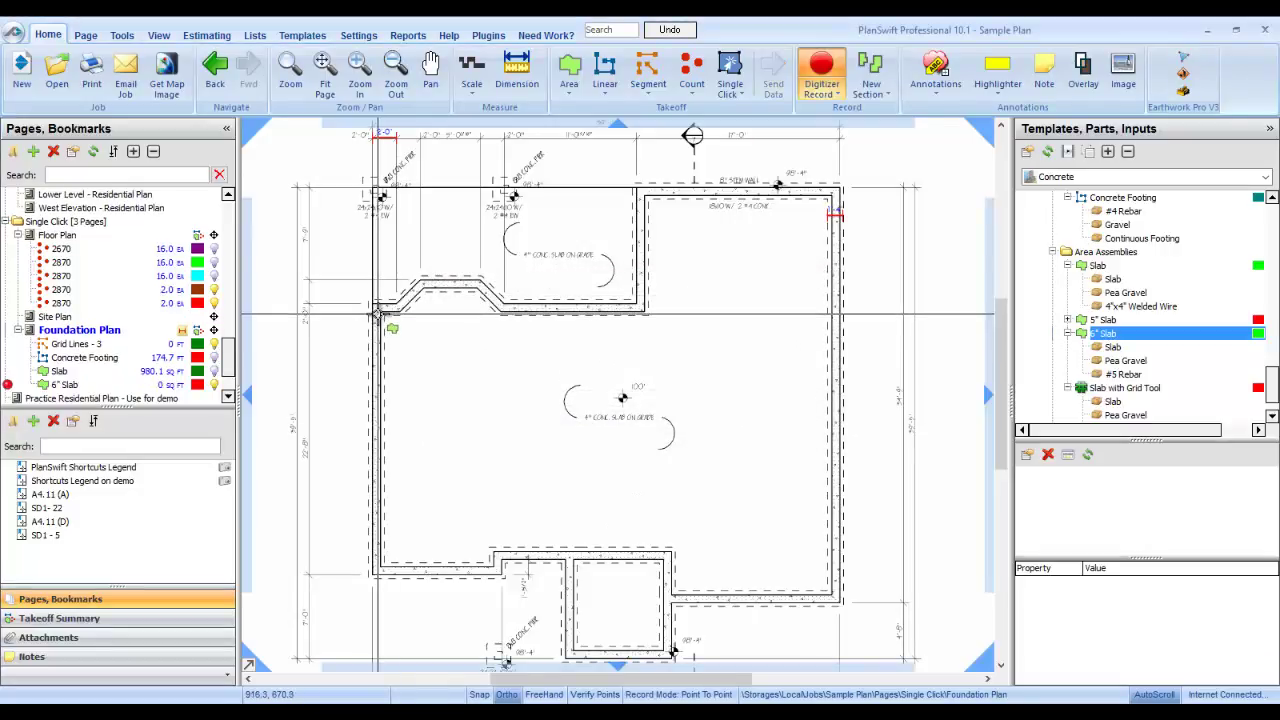
Outline the 6" Slab area roughly along the inner foundation walls, about 922 SQ FT, and stop recording.
left_click(380, 313)
left_click(645, 313)
left_click(645, 197)
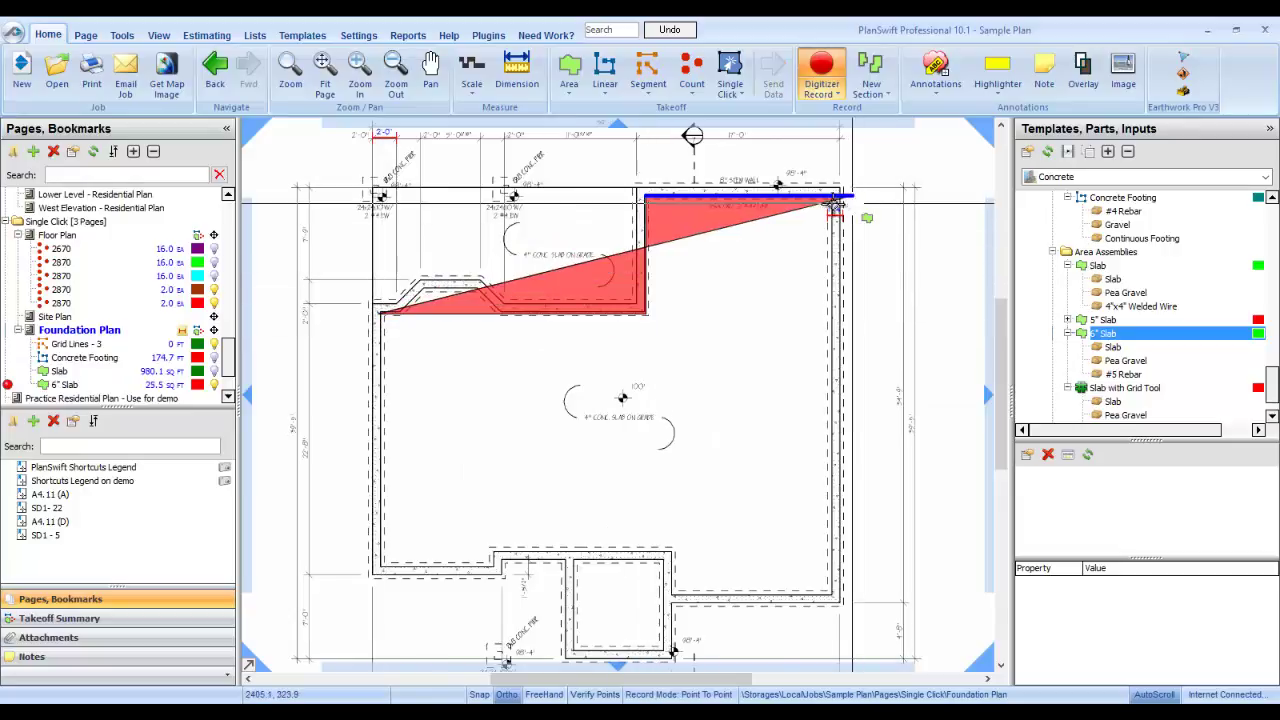
left_click(835, 199)
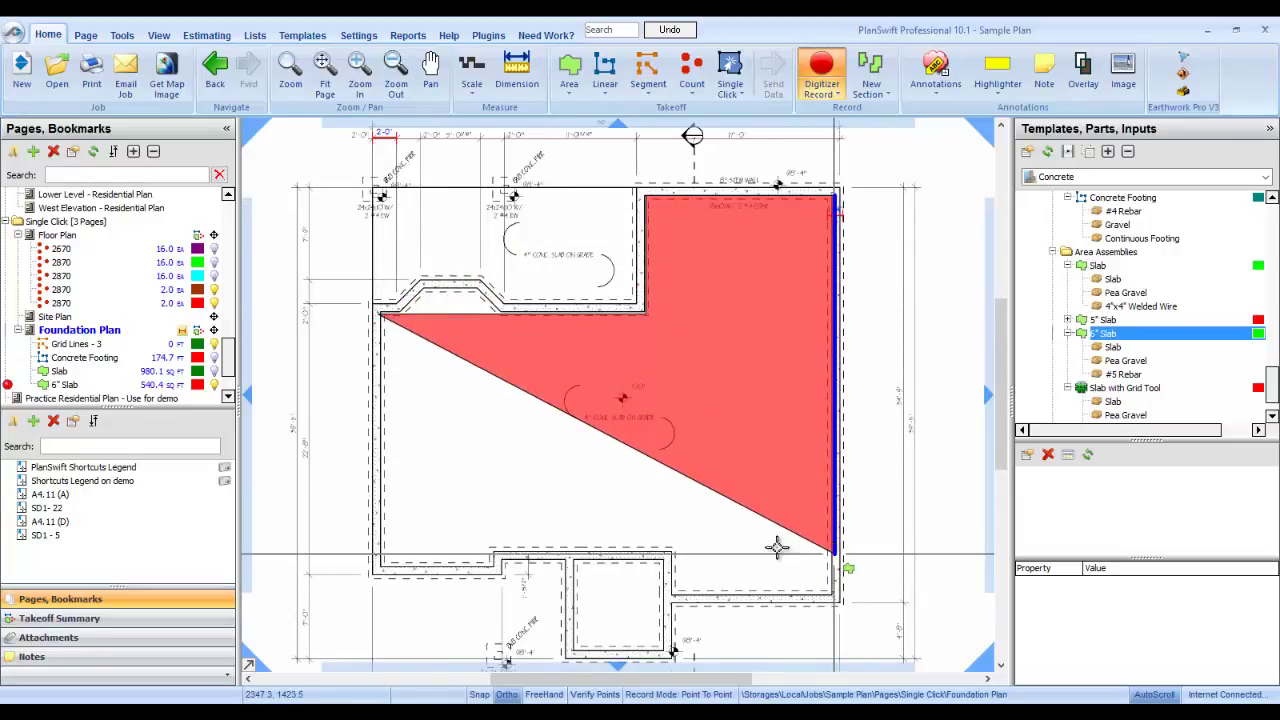
left_click(777, 550)
right_click(381, 551)
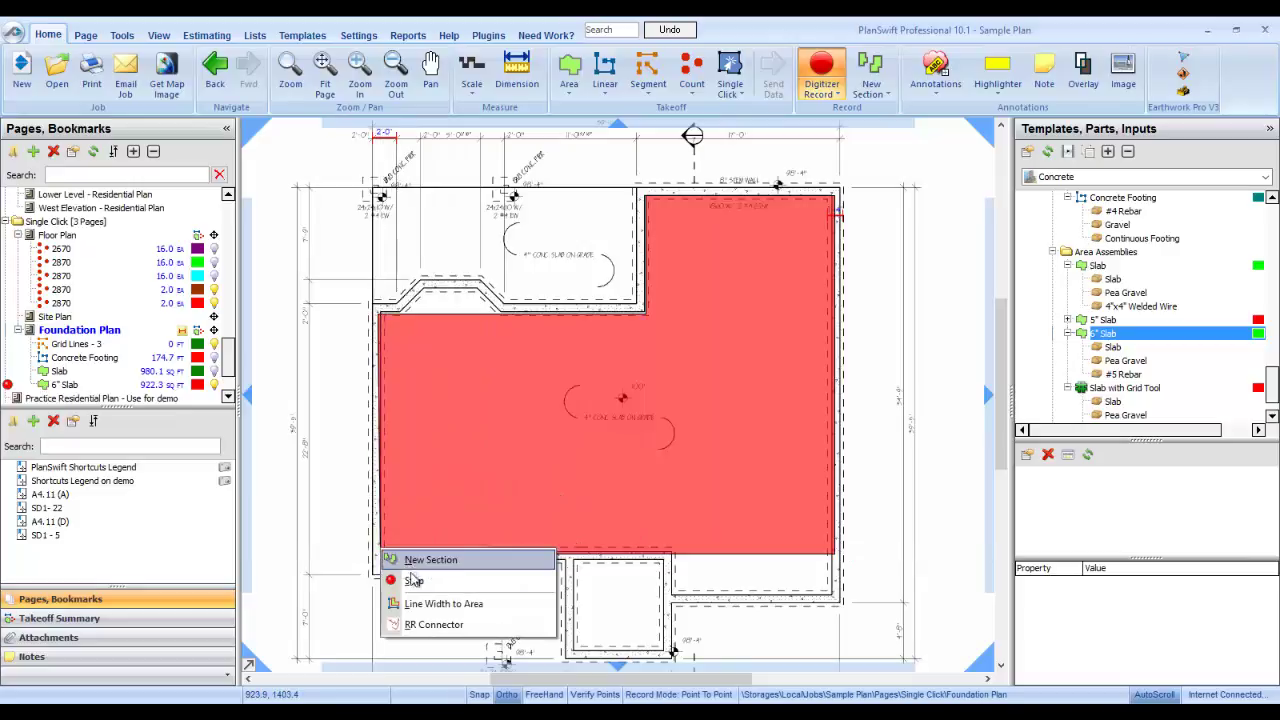
left_click(414, 581)
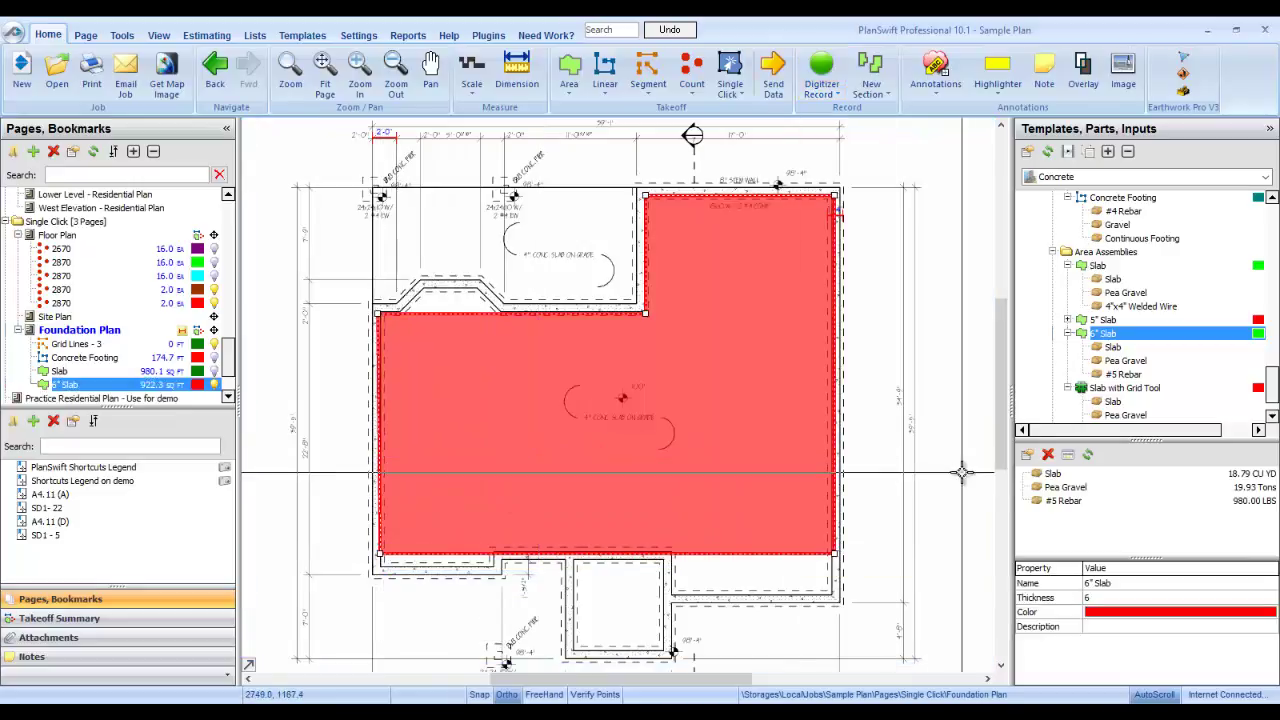
Review the 6" Slab takeoff's part quantities, and examine its parts' price totals in the estimate.
left_click(1093, 476)
left_click(1095, 488)
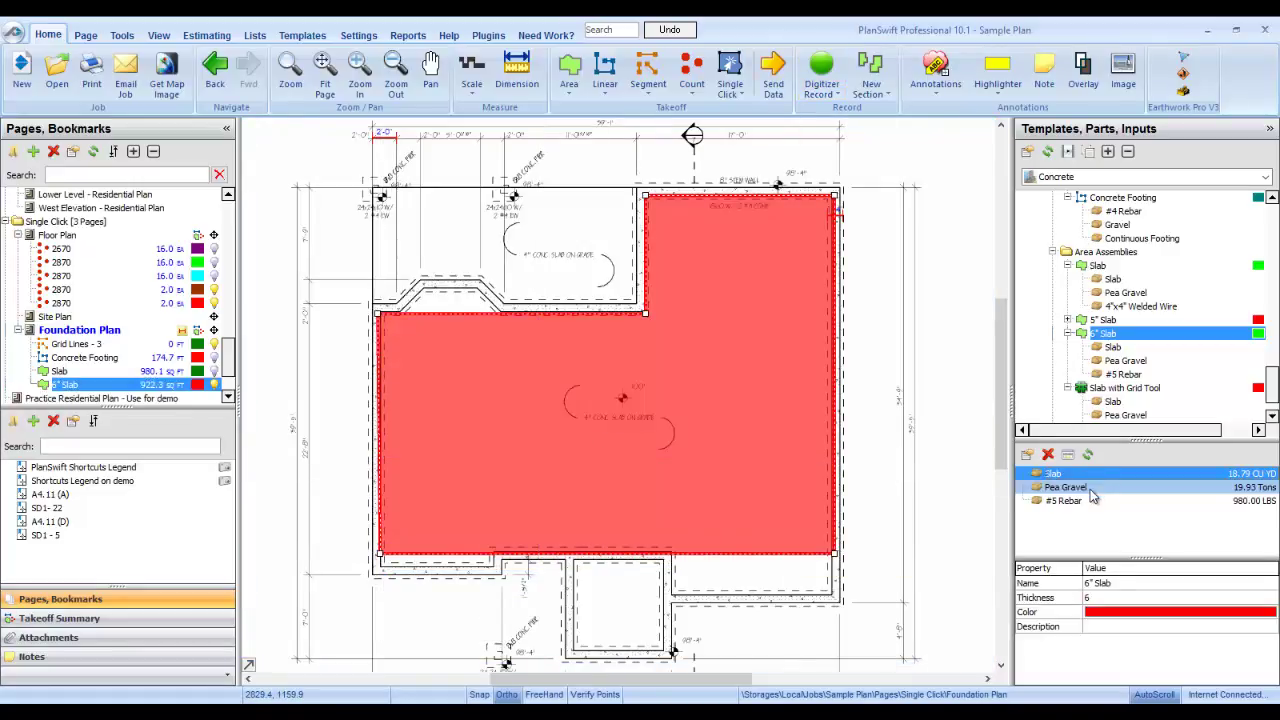
left_click(1091, 502)
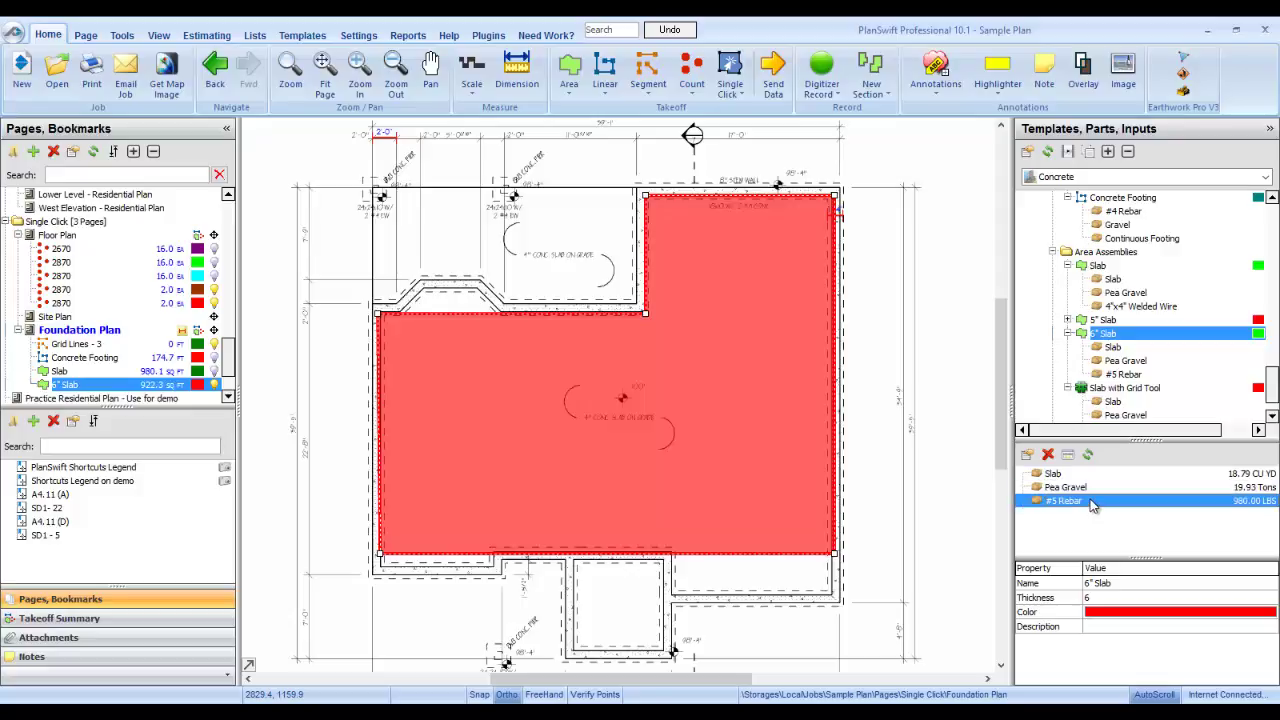
left_click(205, 35)
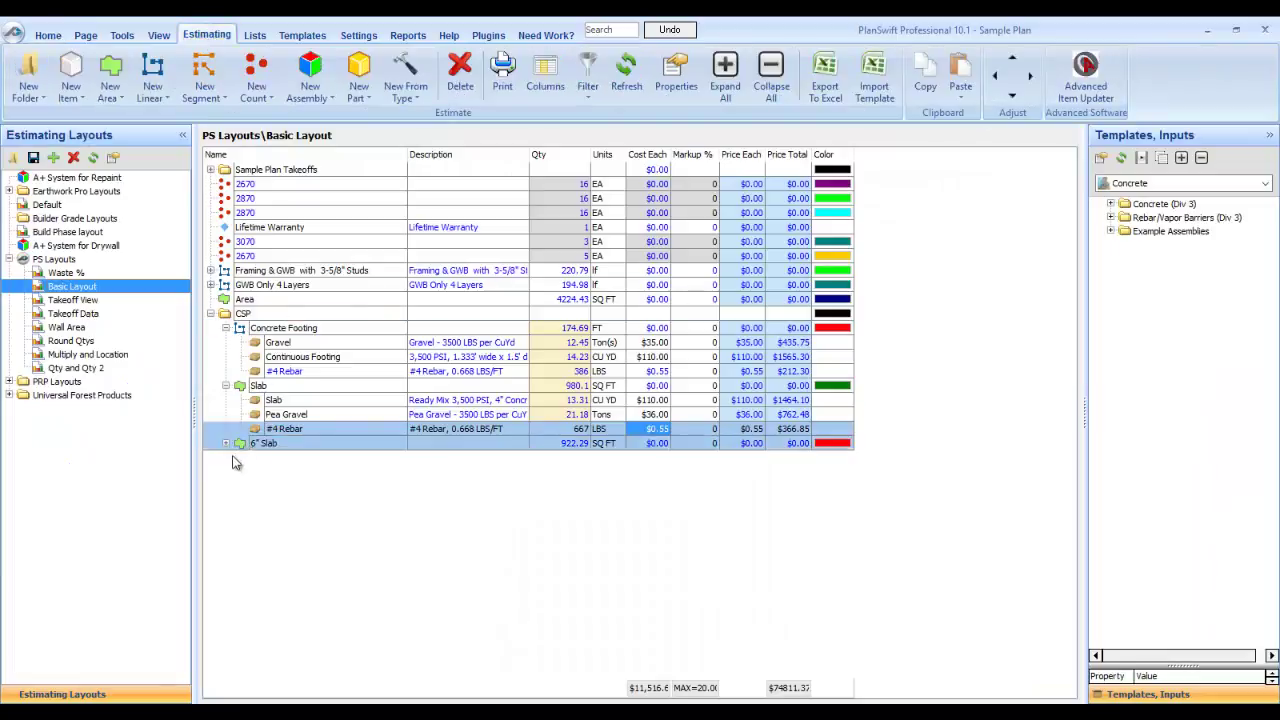
left_click(227, 444)
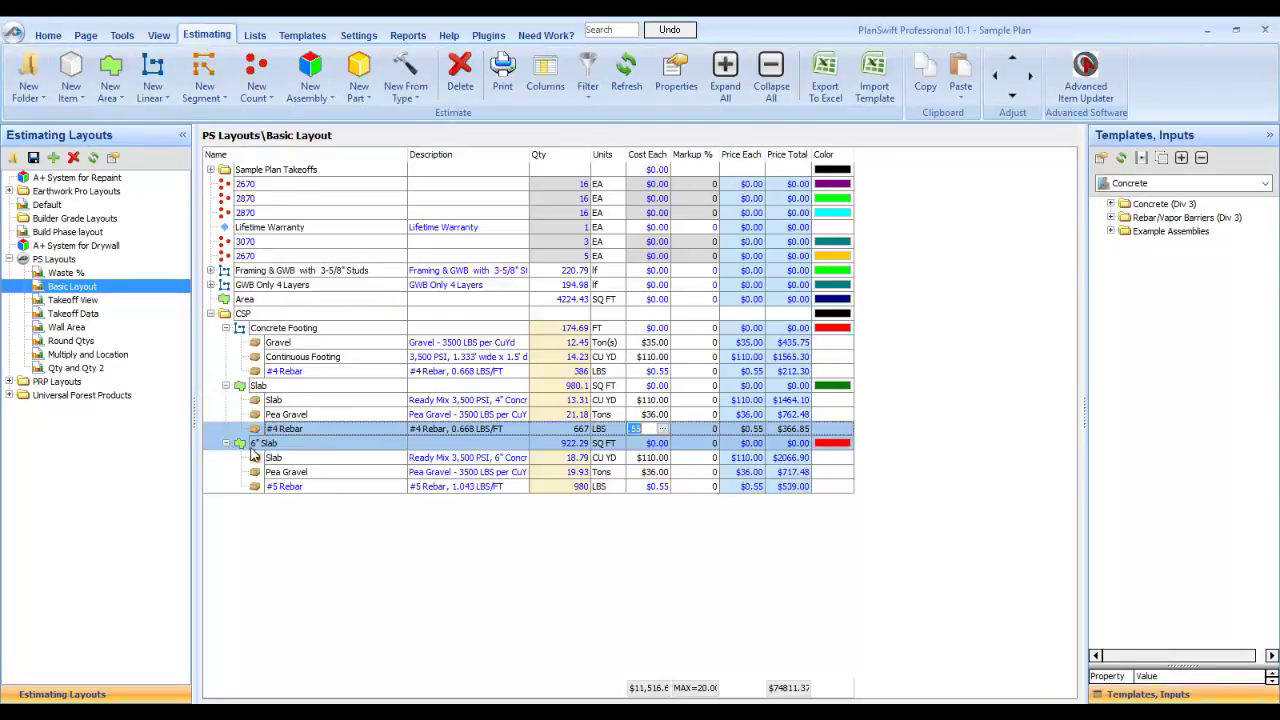
left_click(799, 472)
left_click(801, 487)
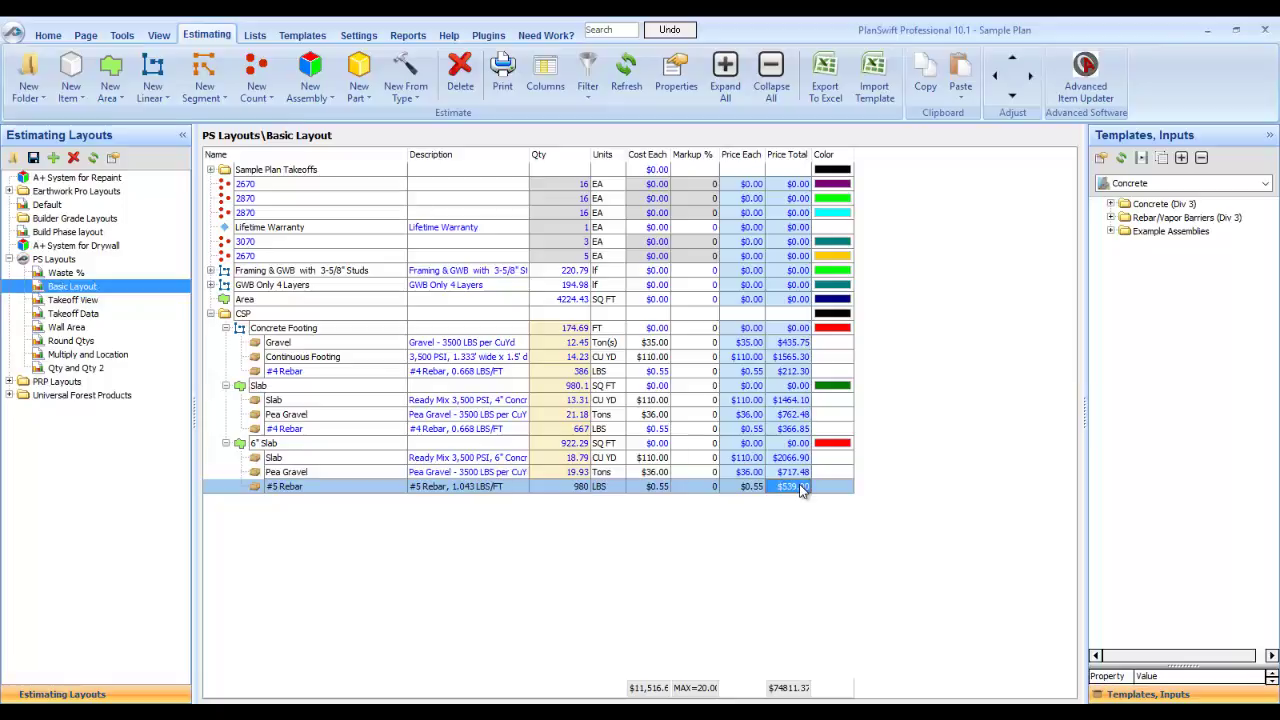
left_click(302, 35)
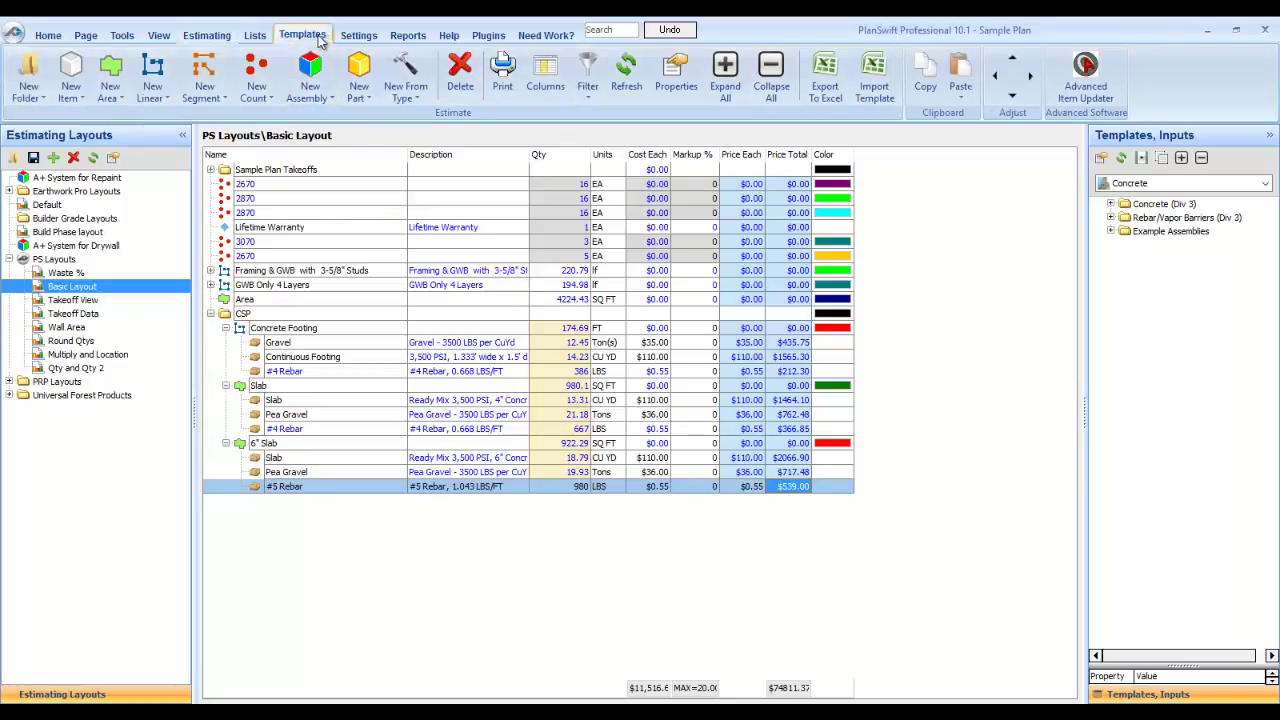